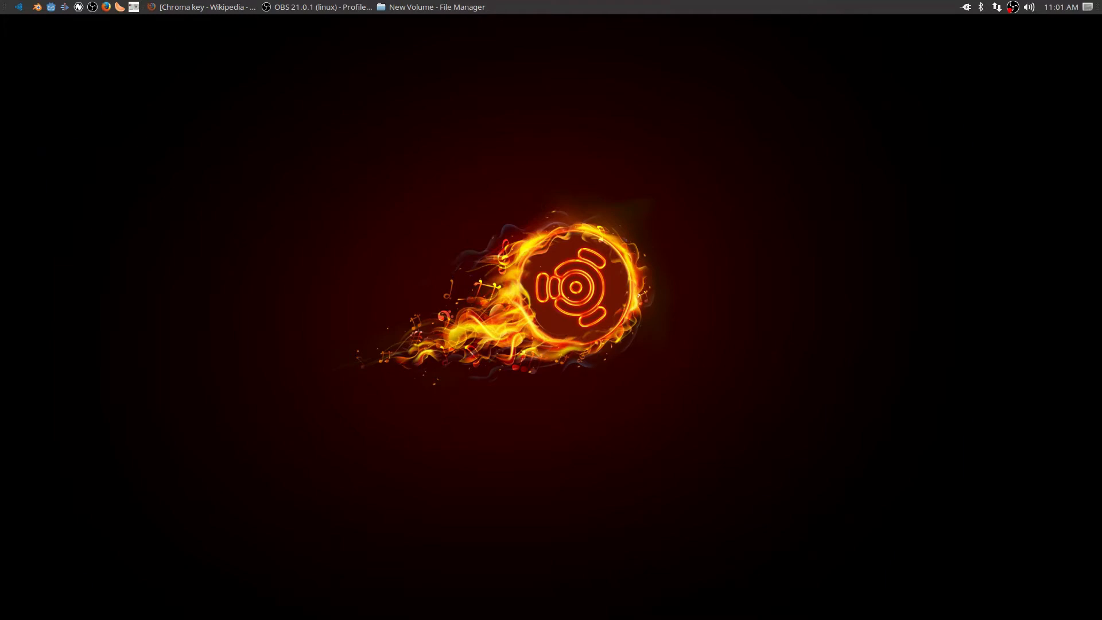
Switch to Firefox and read the Wikipedia Chroma key introduction on green screen, blue screen and uniform background colours
left_click(204, 6)
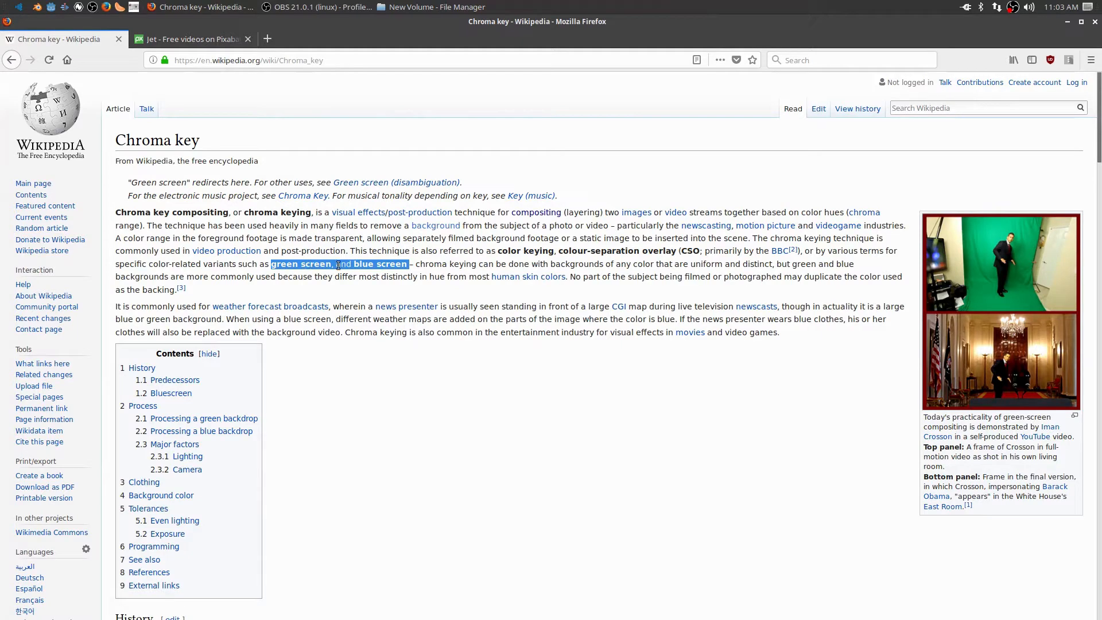
left_click_drag(411, 265, 739, 267)
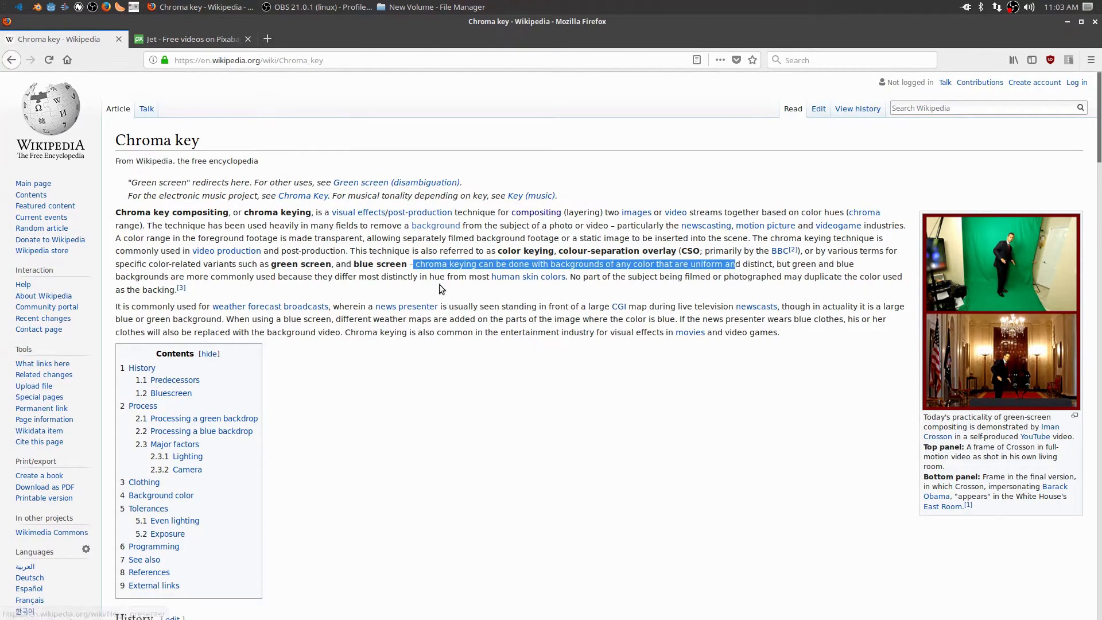
left_click(439, 285)
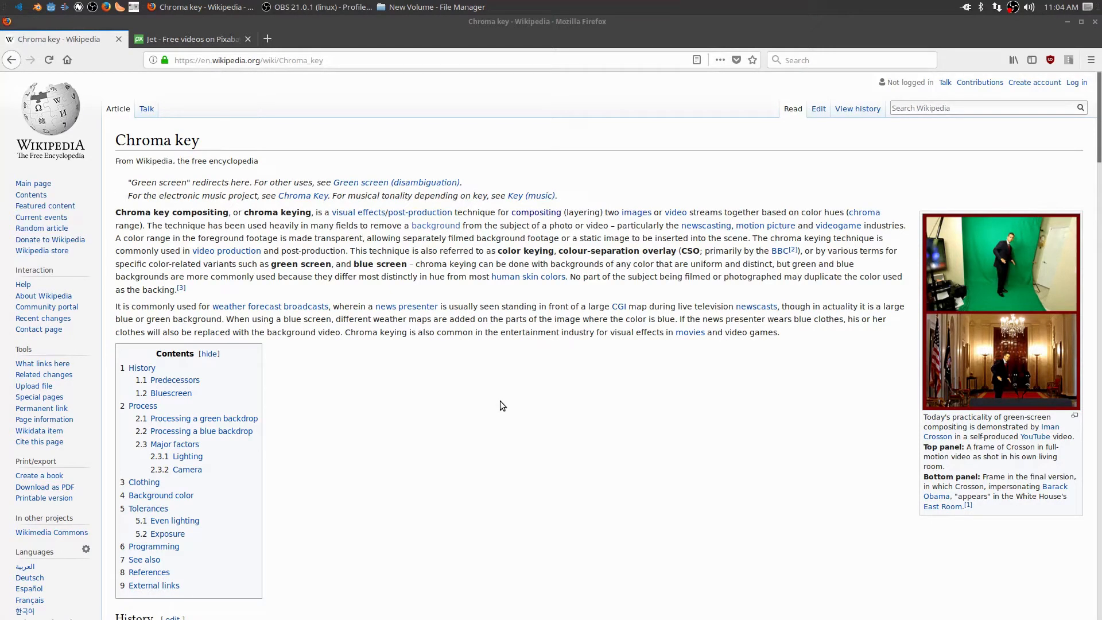
From the Pixabay jet results, download the 0:10 side-view green-screen fighter jet video as a 1920×1080 MP4 and save the file
left_click(215, 38)
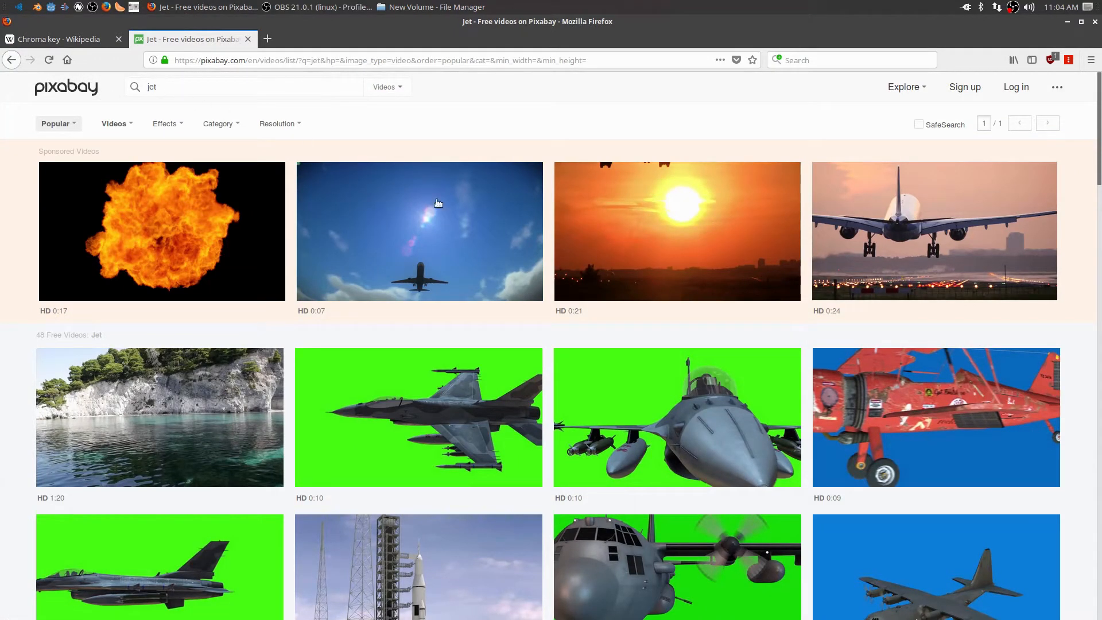
scroll(735, 394, "down", 2)
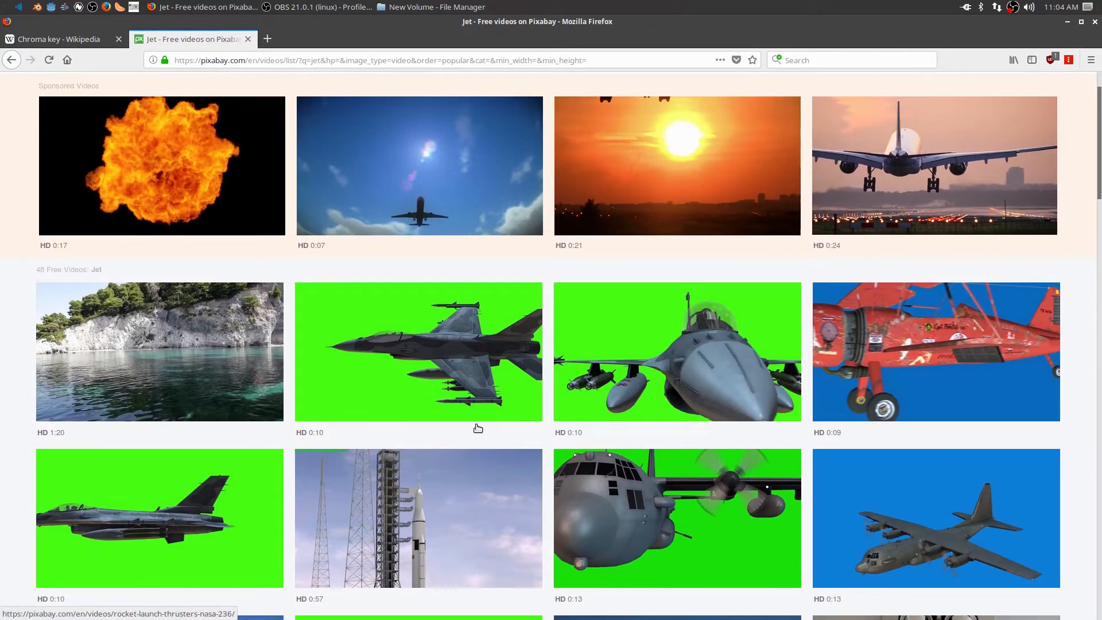
scroll(675, 382, "down", 3)
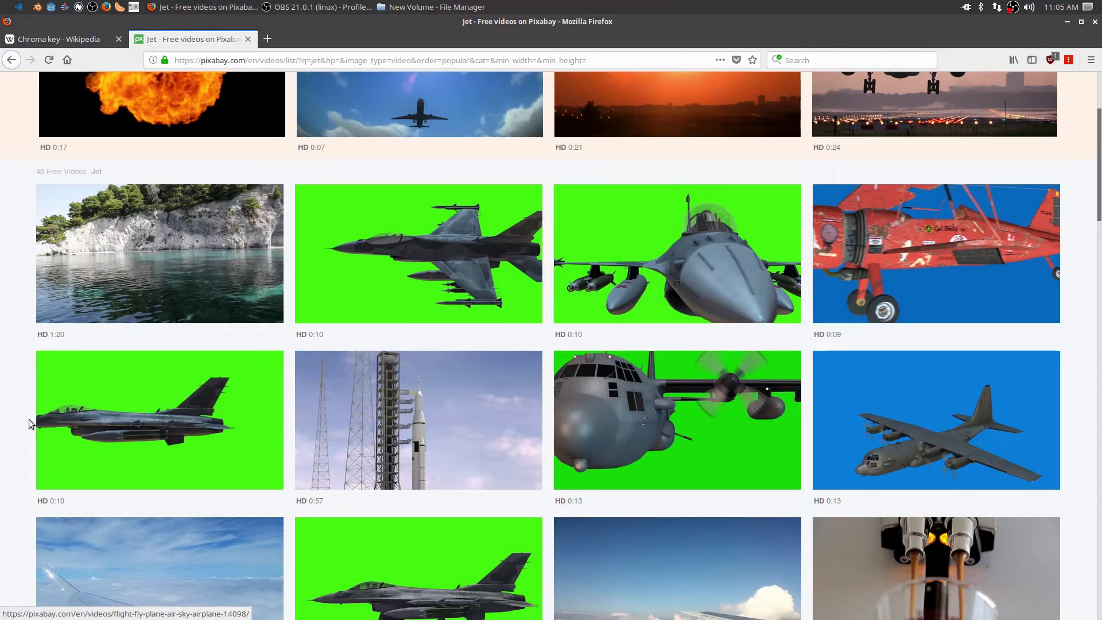
left_click(182, 428)
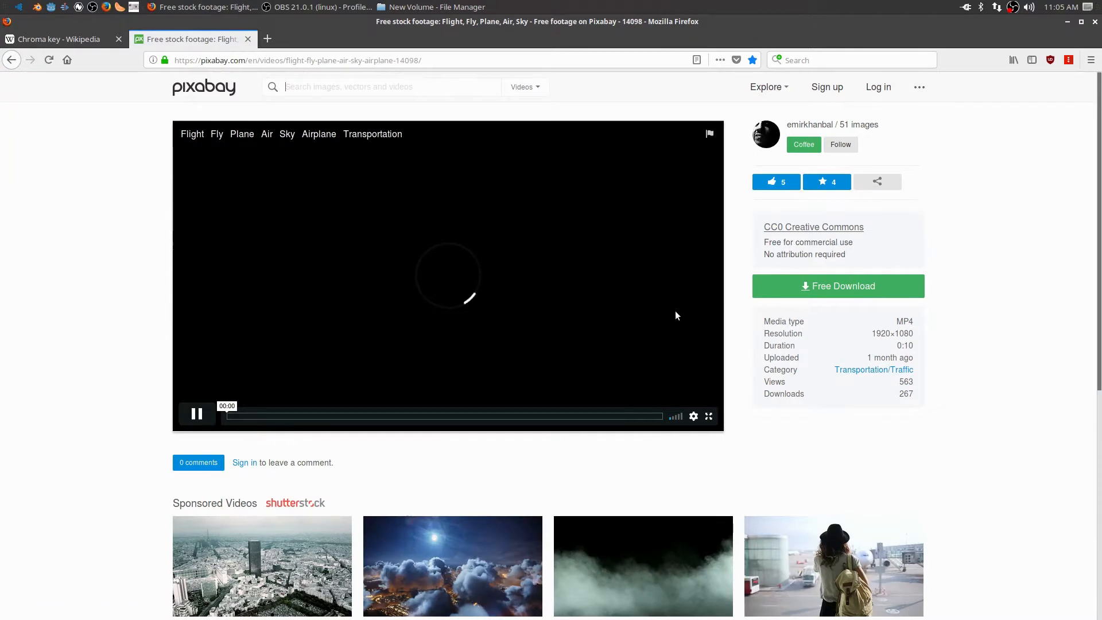
left_click(801, 290)
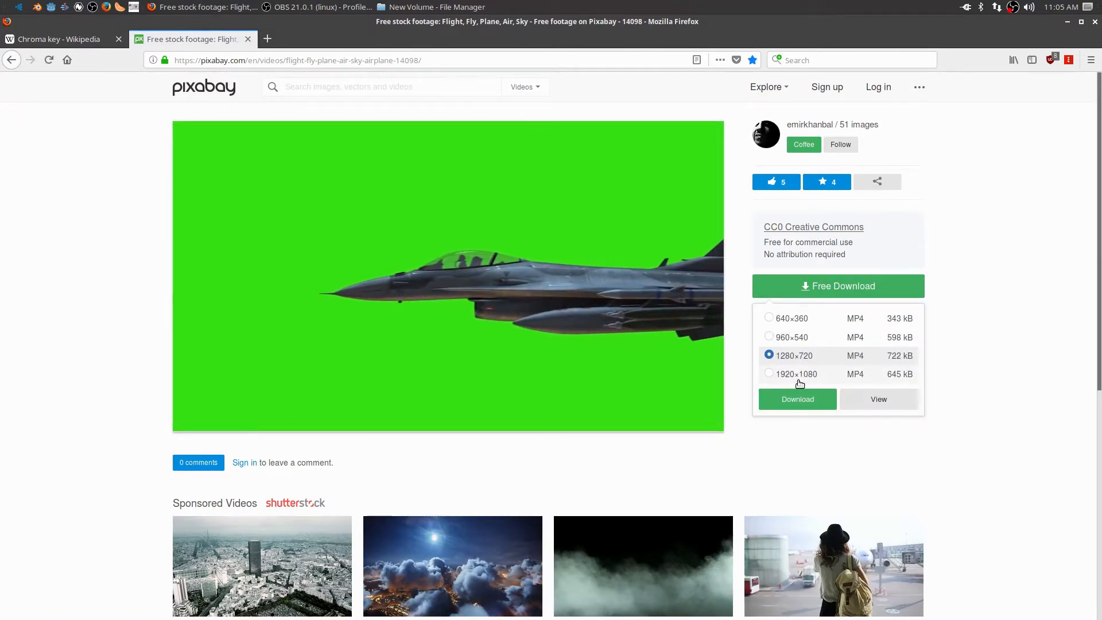
left_click(770, 375)
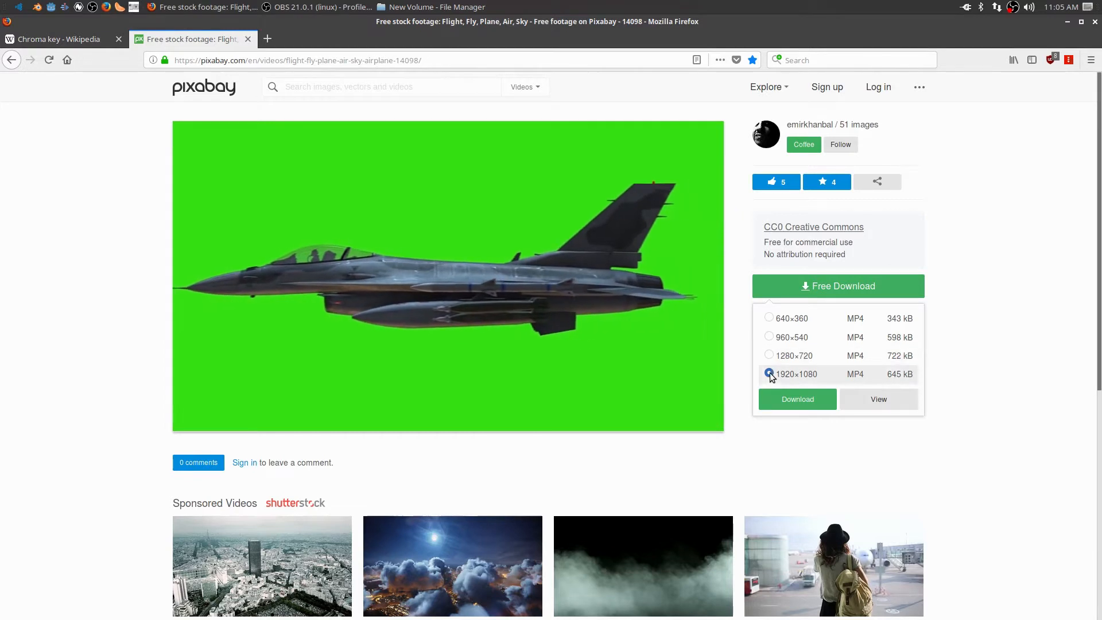
left_click(809, 402)
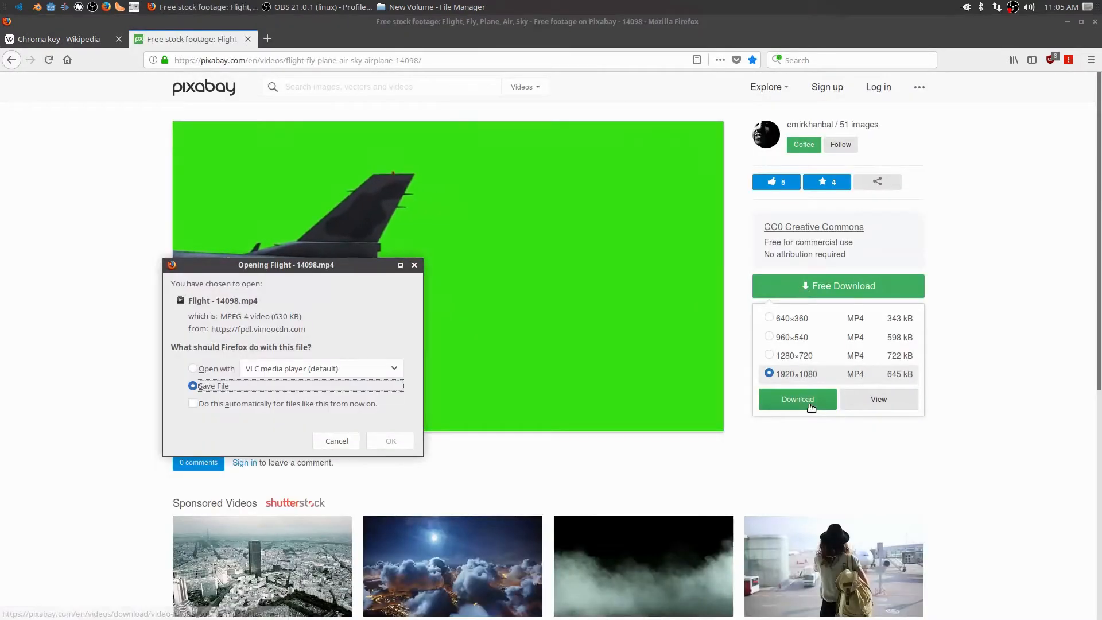
left_click(391, 442)
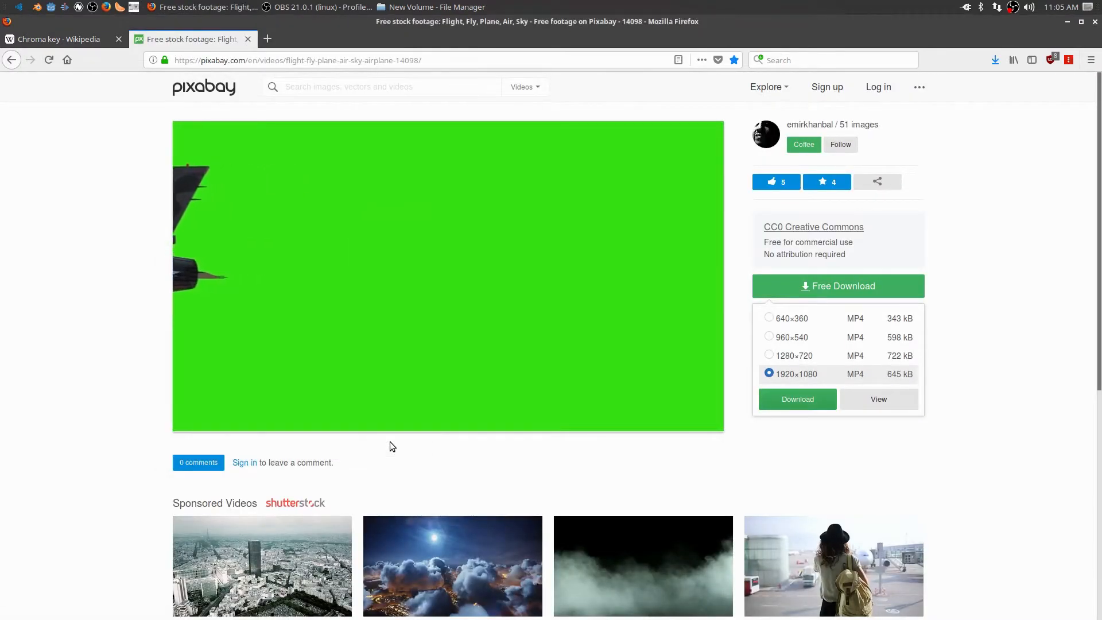
Go back to the jet results and download the 0:13 blue-screen propeller airplane video as a 1920×1080 MP4, saving the file
left_click(12, 61)
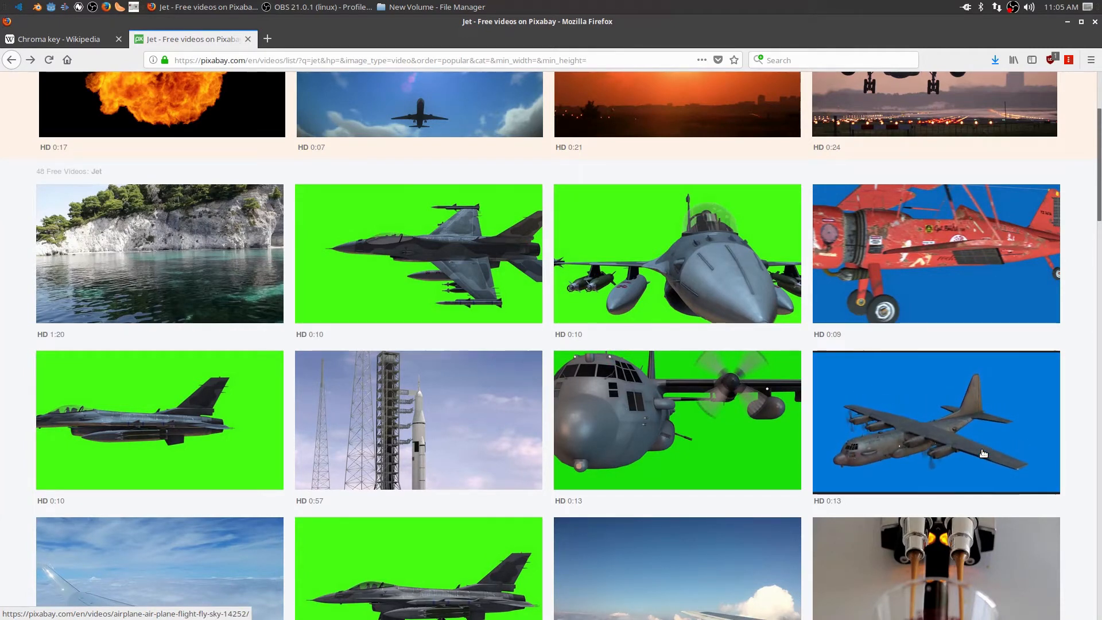
left_click(984, 454)
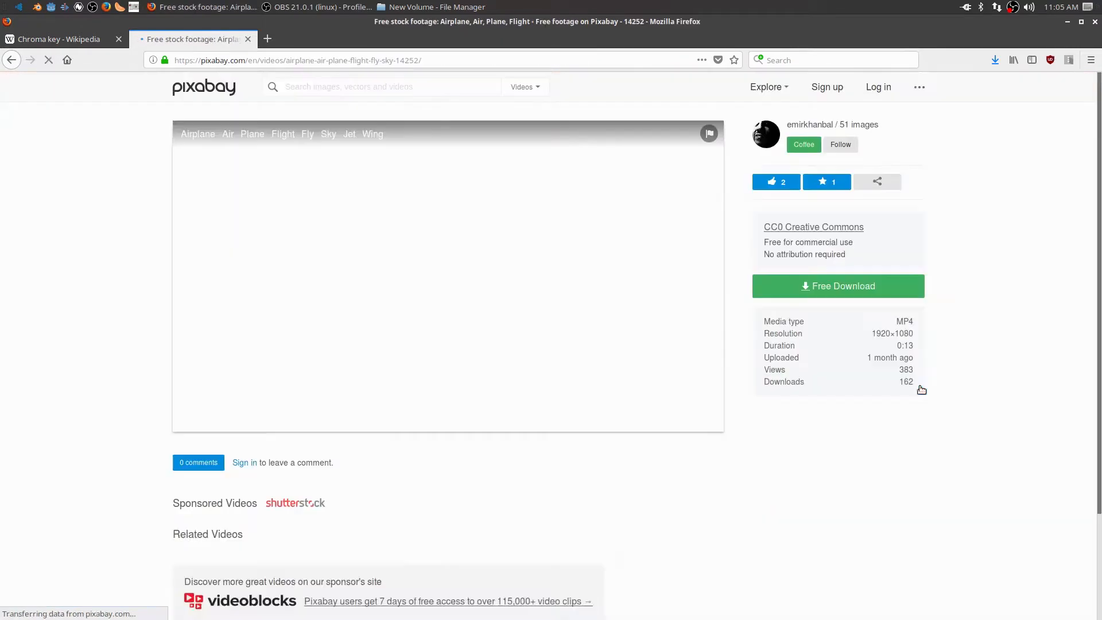
left_click(821, 287)
left_click(769, 374)
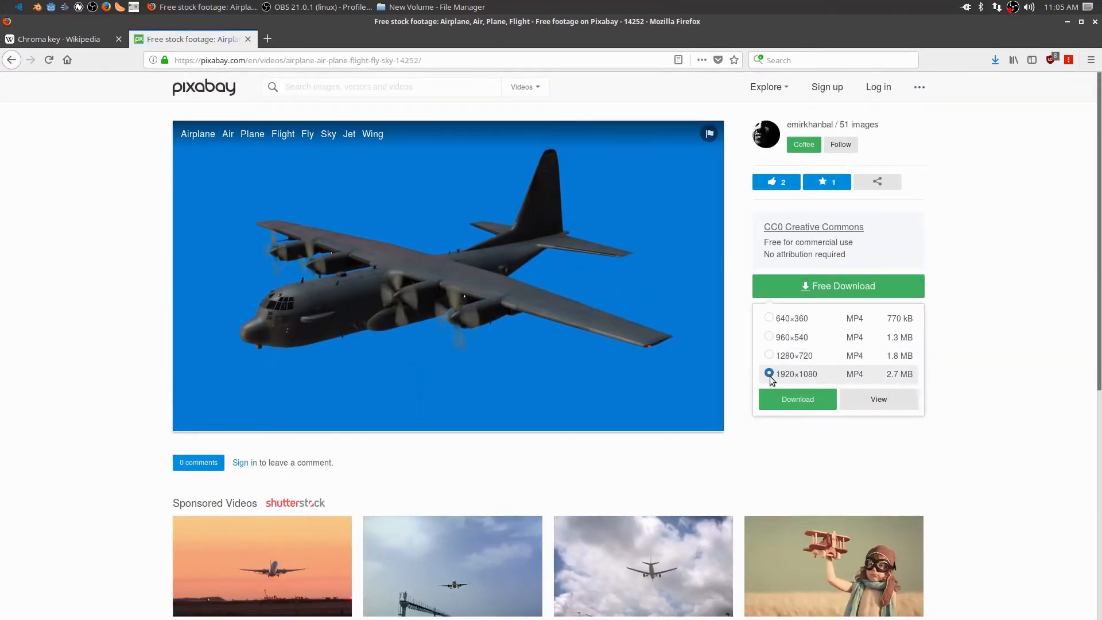
left_click(810, 400)
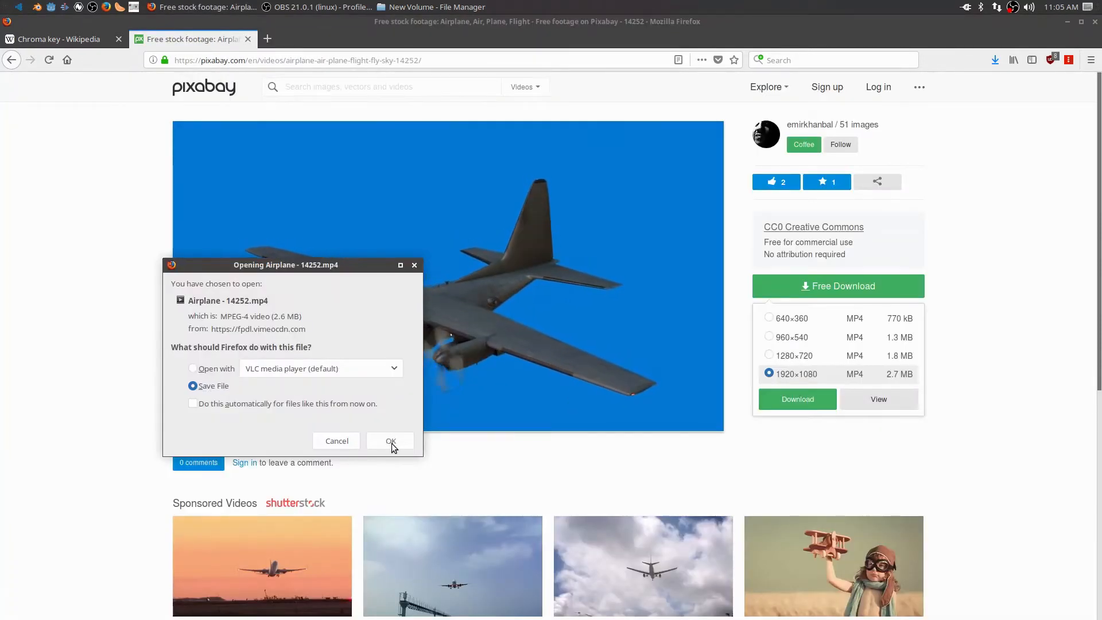
left_click(392, 442)
Return to the jet results and look over the other available green-screen and blue-screen aircraft clips
left_click(12, 59)
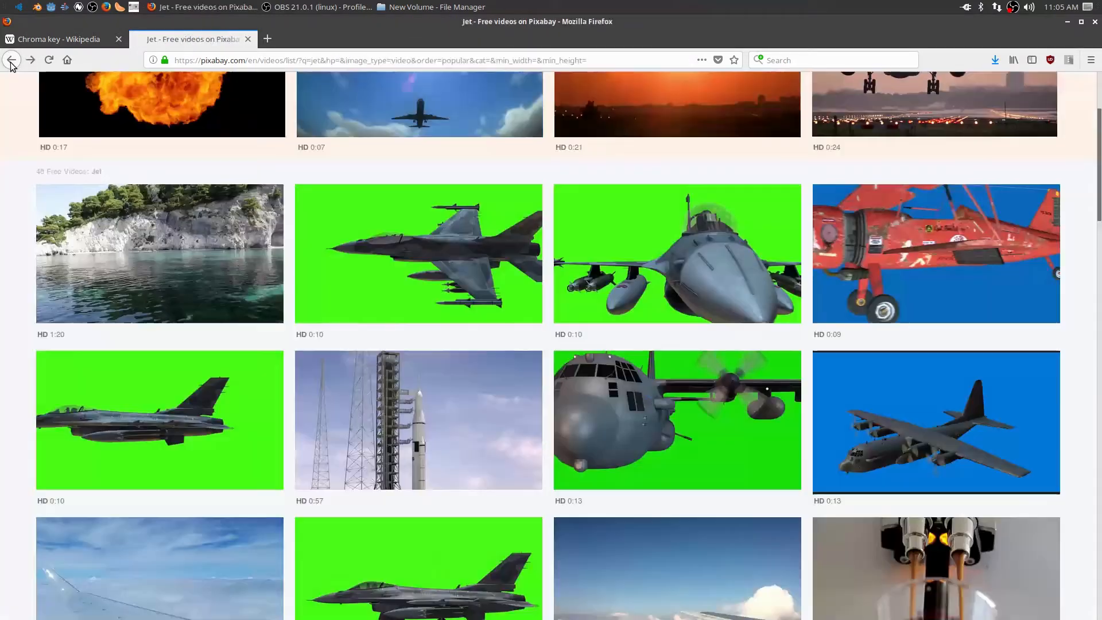
scroll(445, 335, "up", 1)
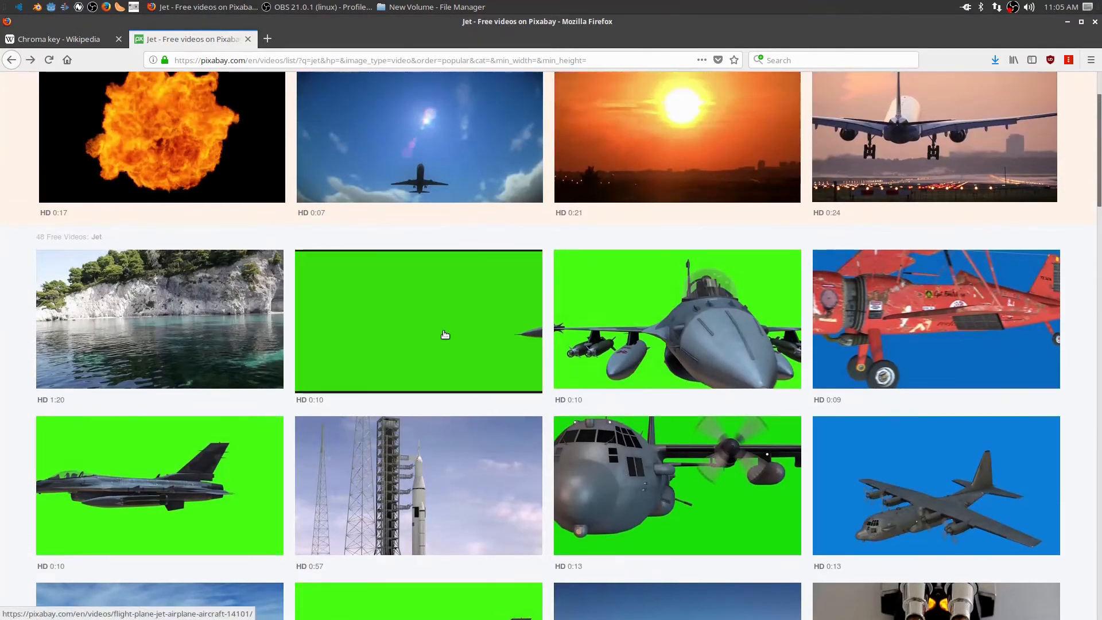
scroll(445, 335, "down", 2)
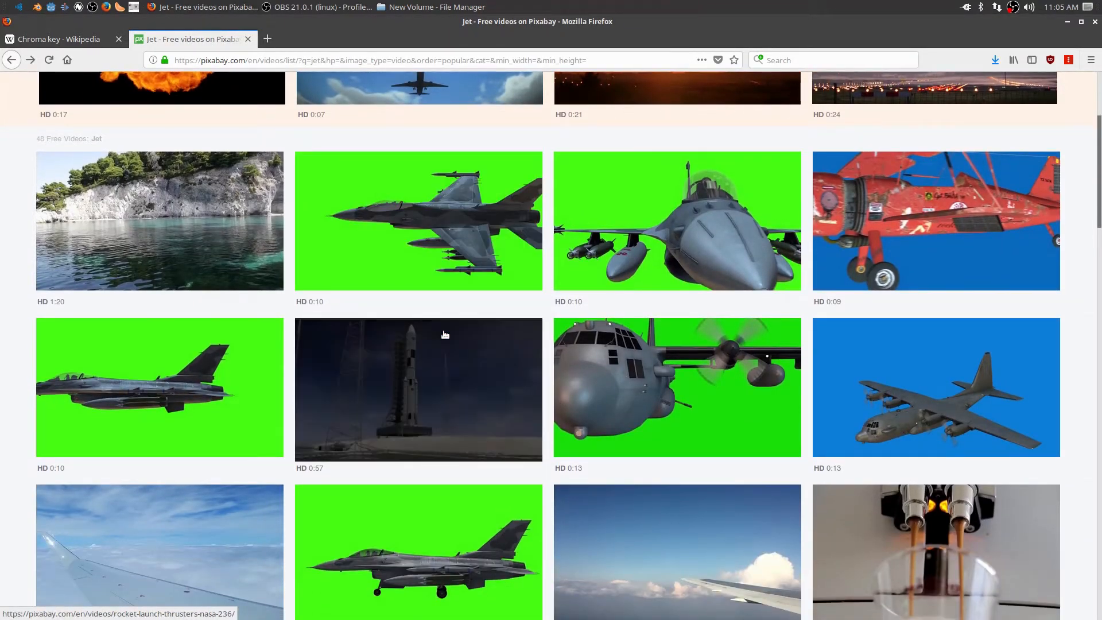
scroll(445, 335, "down", 2)
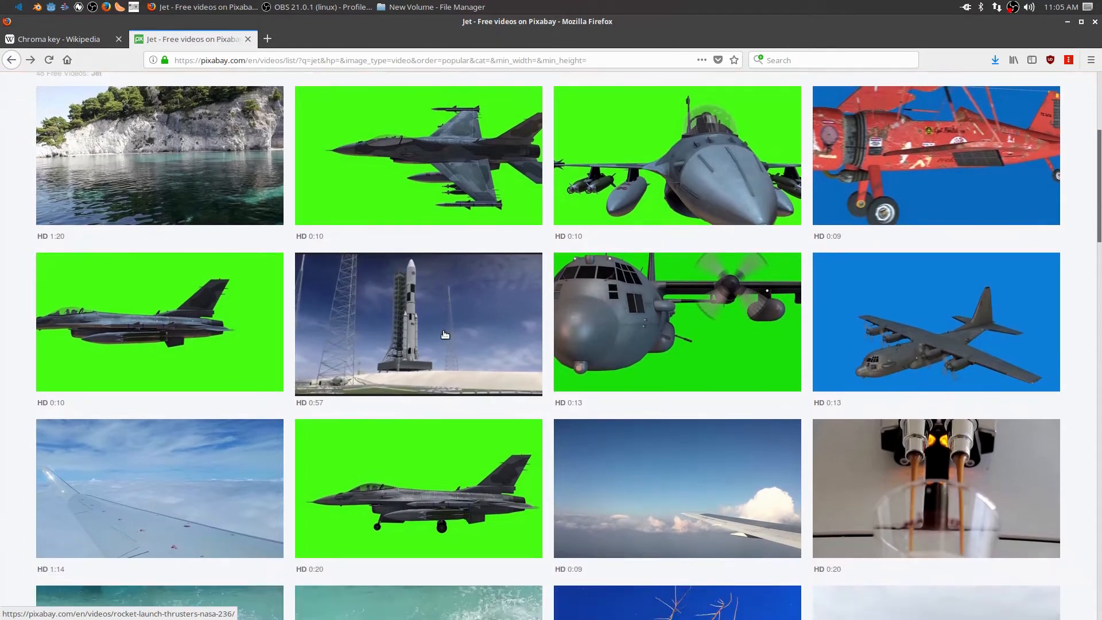
scroll(445, 334, "down", 3)
scroll(445, 335, "up", 6)
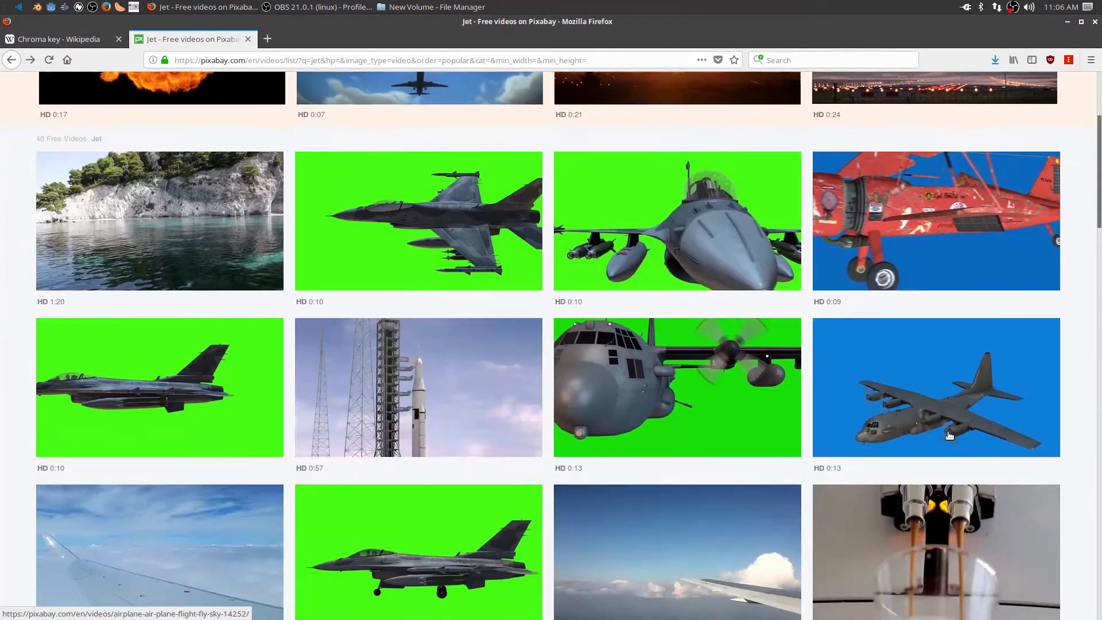
scroll(445, 335, "down", 3)
scroll(943, 418, "up", 4)
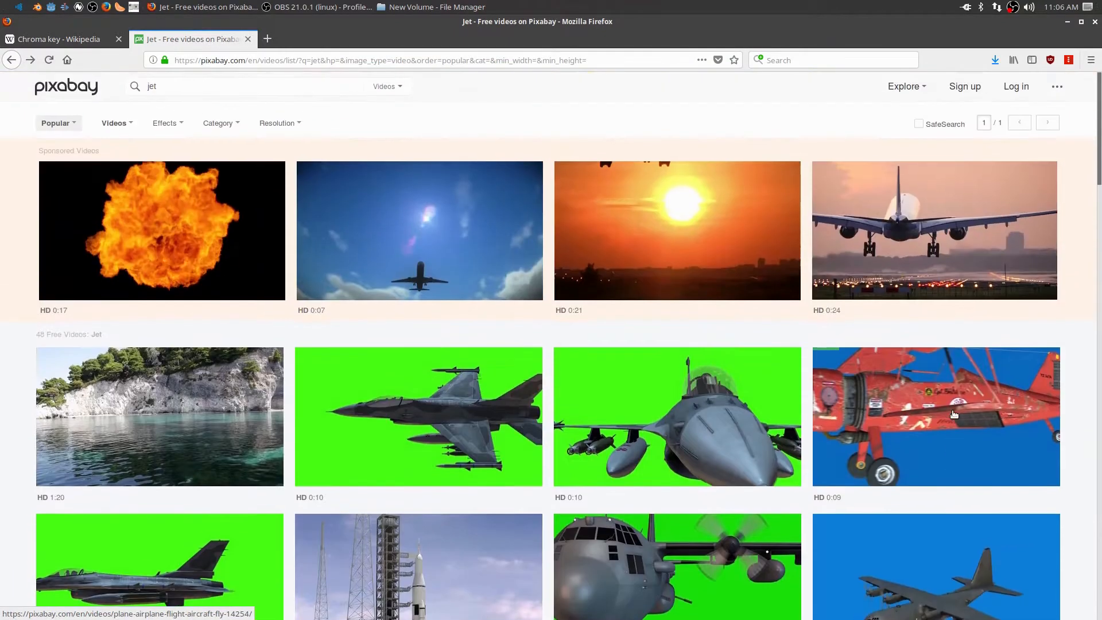
Search the Pixabay videos for "mountain"
left_click_drag(211, 88, 128, 81)
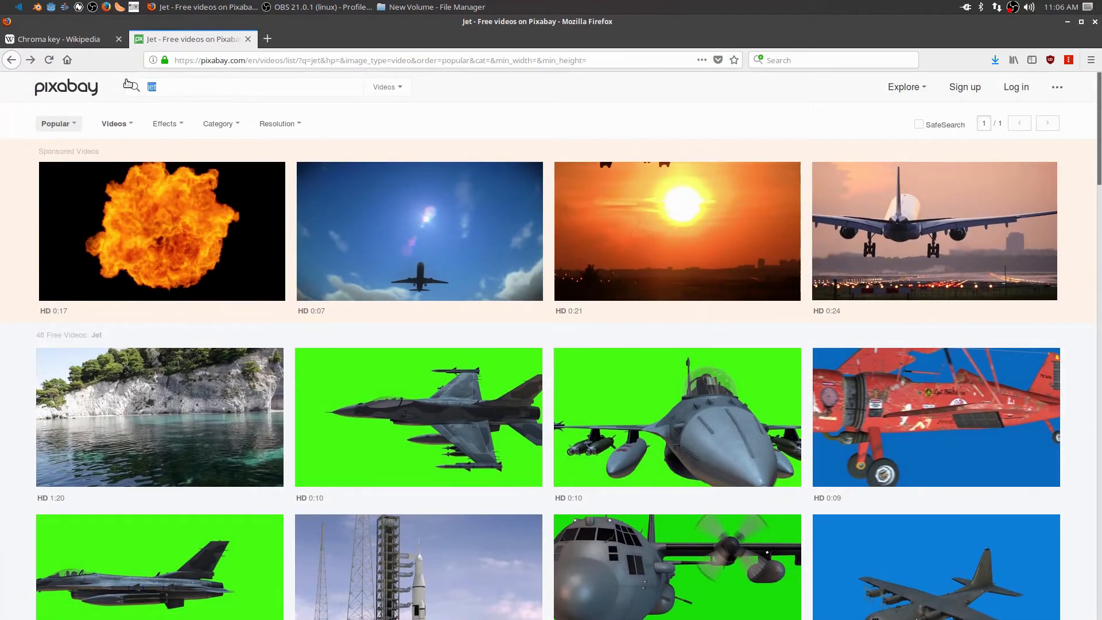
type("mountain")
key("Return")
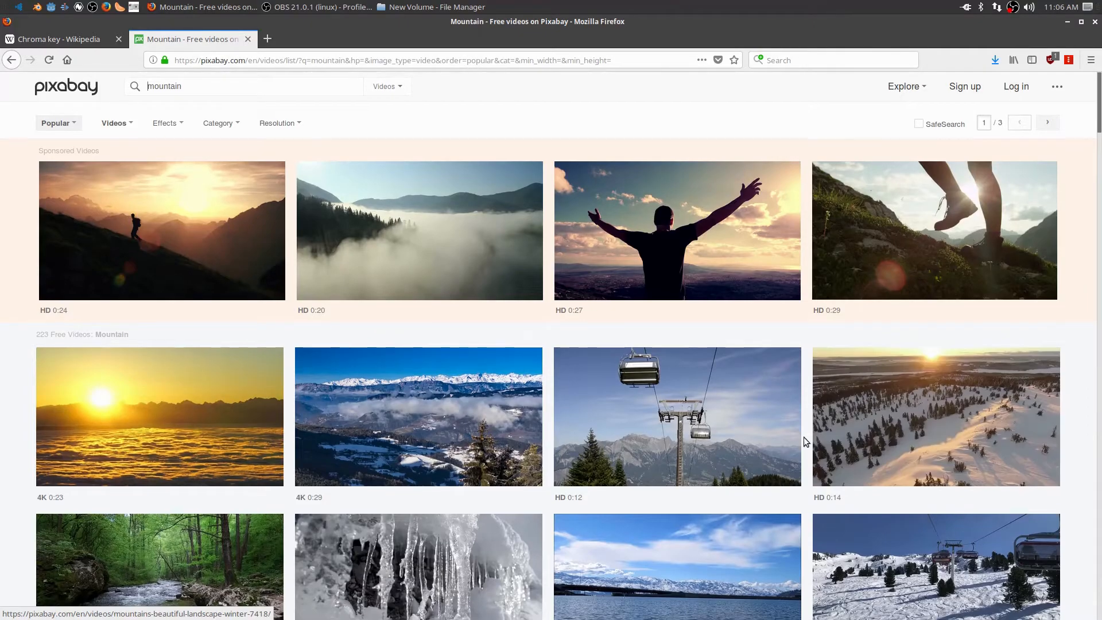
Find the 0:19 aerial snowy mountain landscape clip and download it as a 1920×1080 MP4, saving the file
scroll(660, 410, "down", 10)
scroll(659, 410, "down", 12)
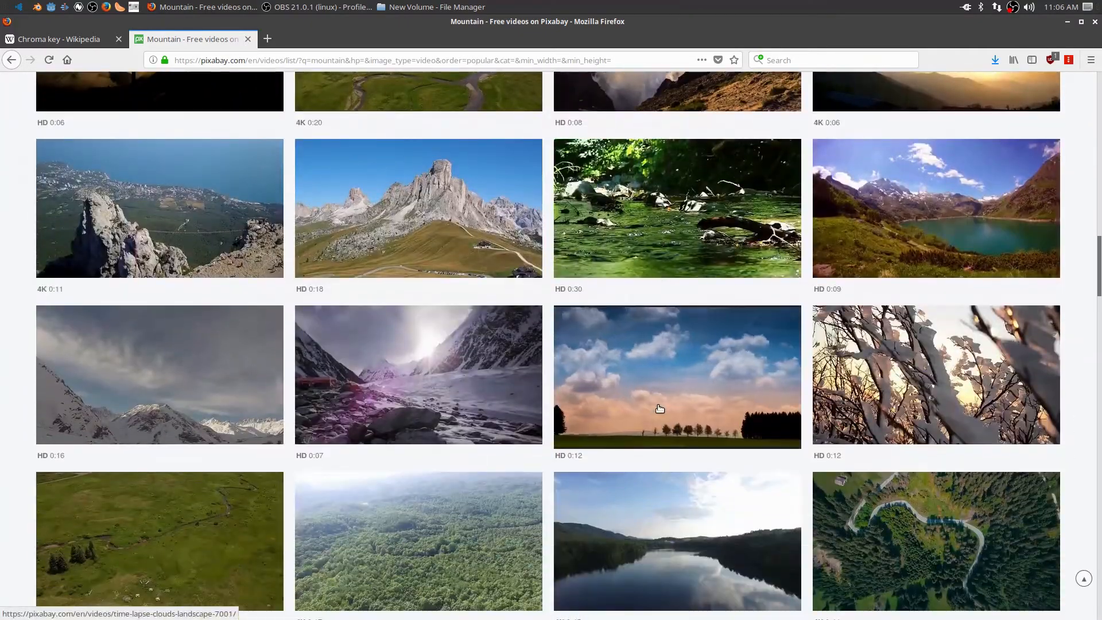
scroll(660, 409, "down", 8)
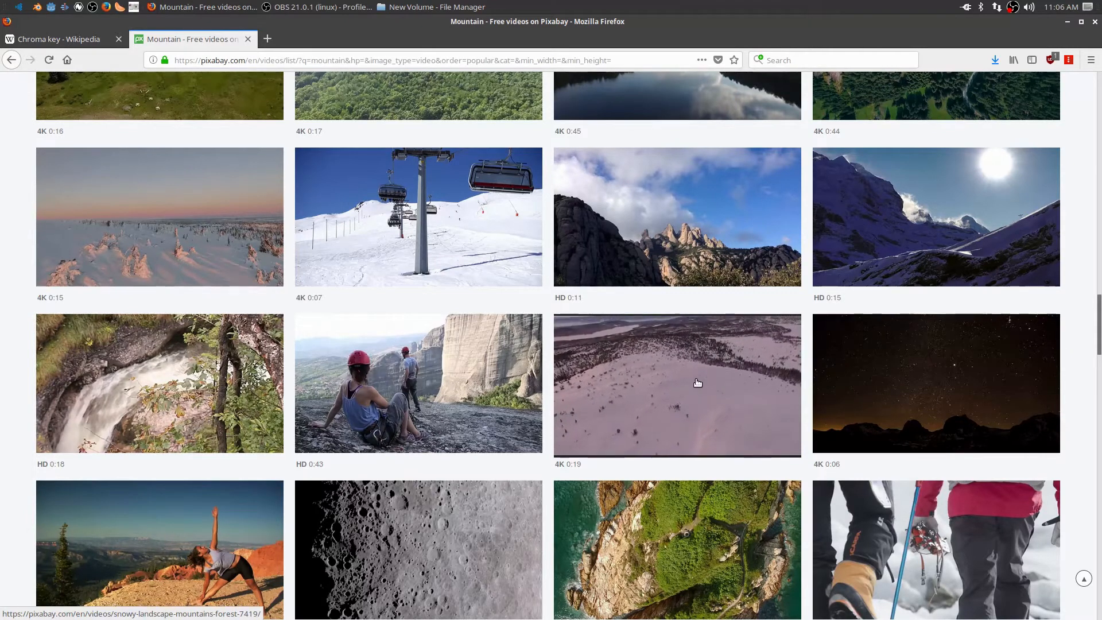
left_click(695, 391)
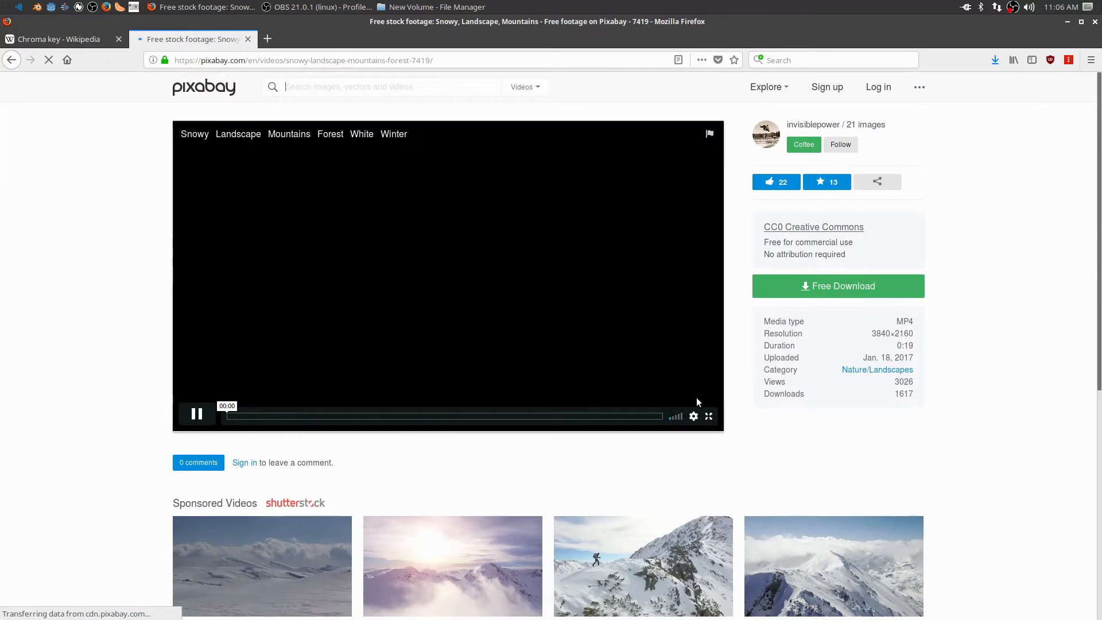
left_click(804, 287)
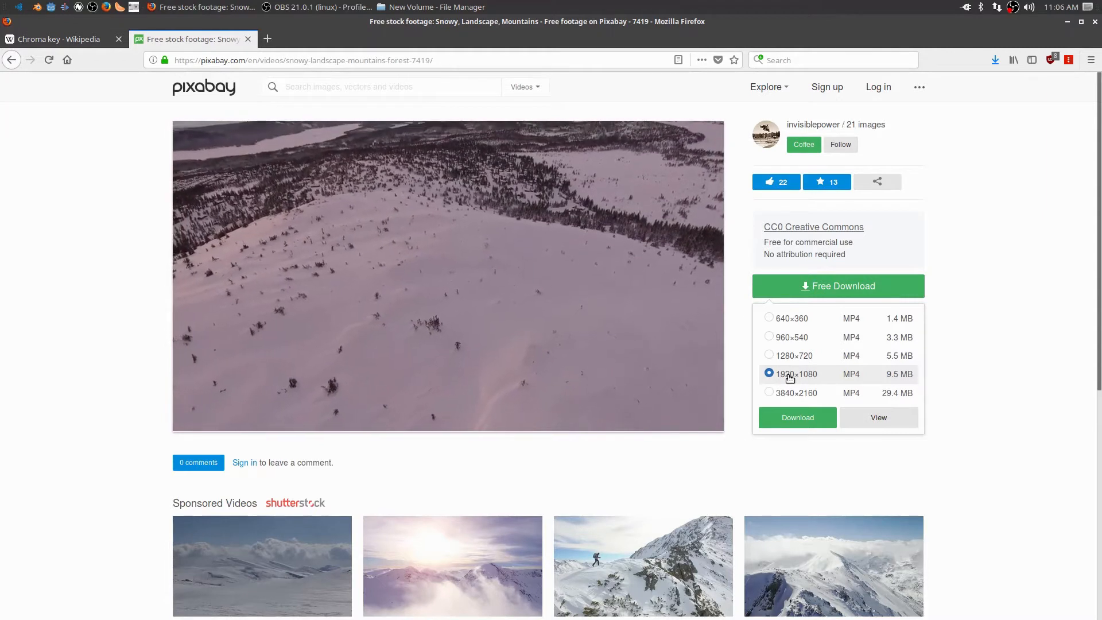
left_click(796, 418)
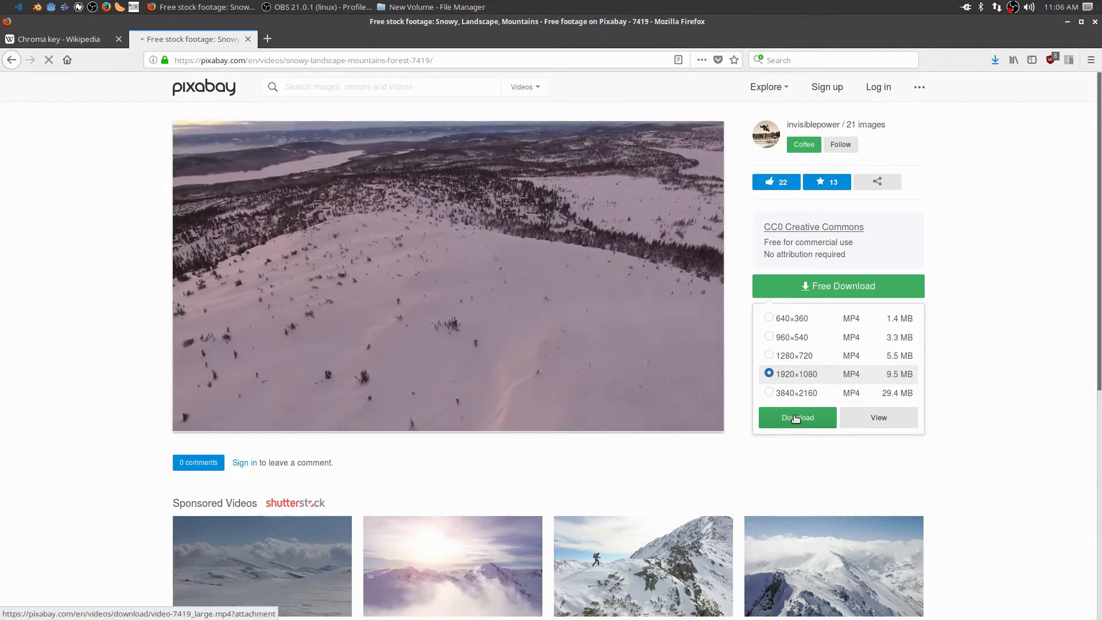
left_click(194, 386)
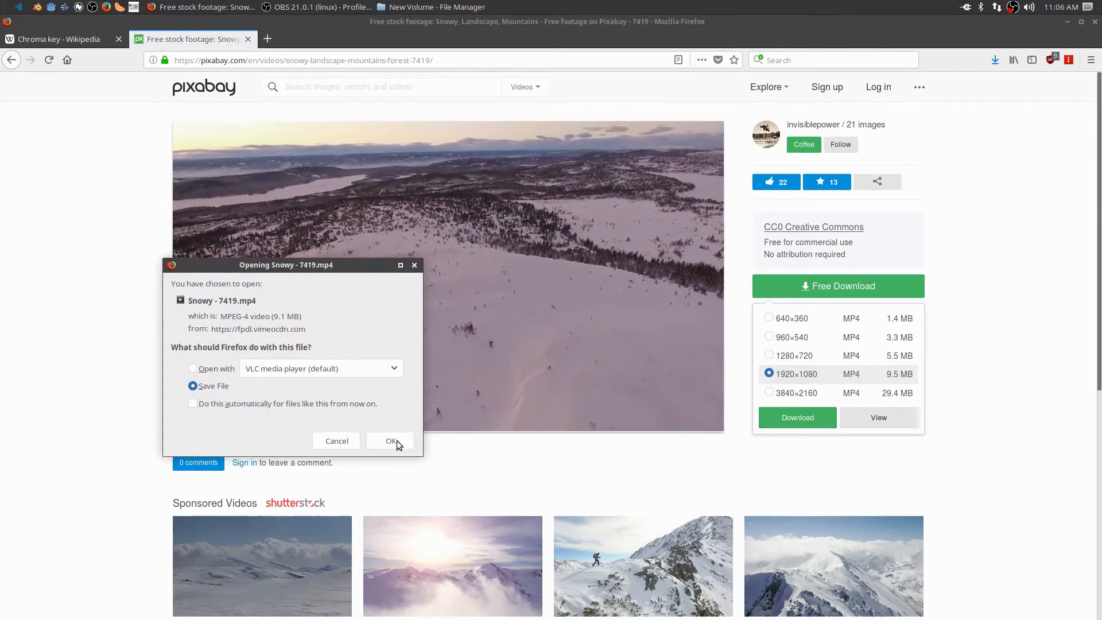
left_click(392, 440)
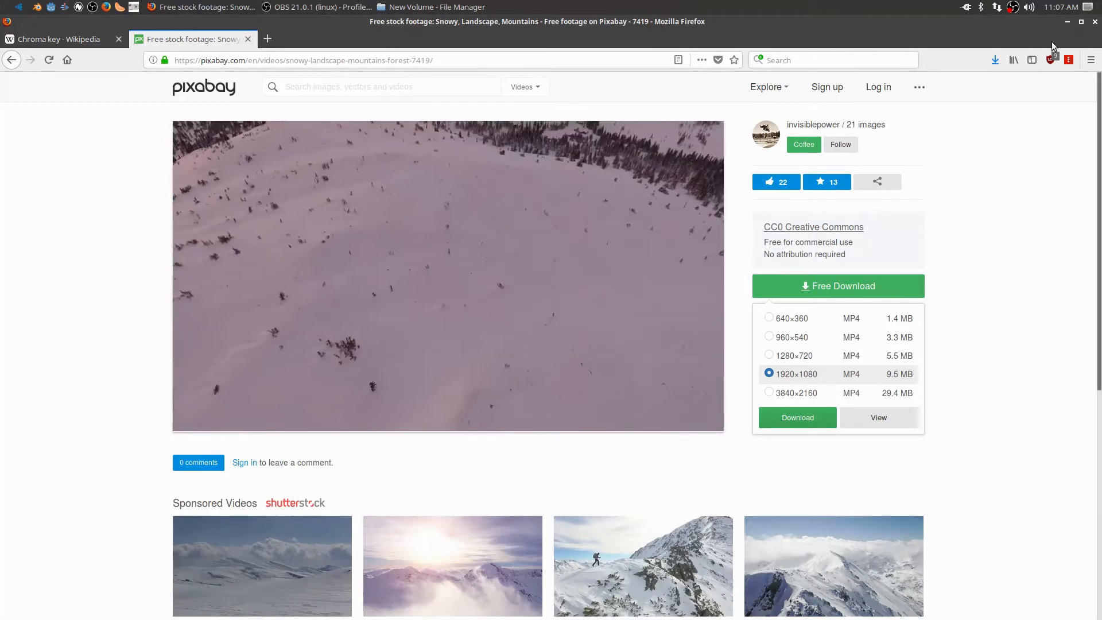
Minimize the browser and open the Downloads folder in the file manager
left_click(1066, 22)
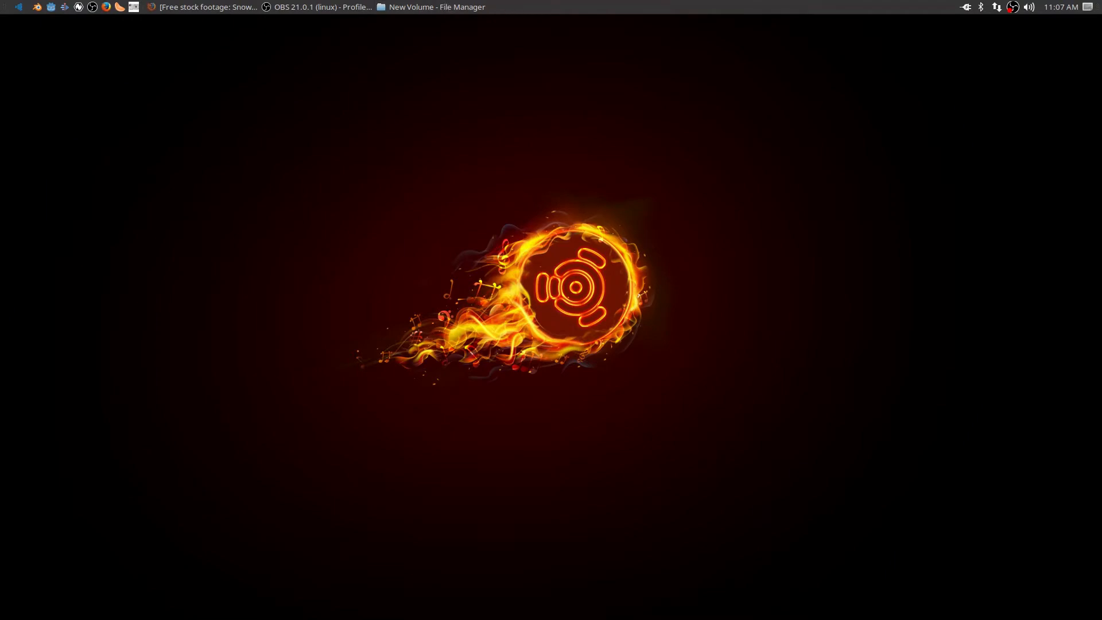
left_click_drag(368, 619, 434, 42)
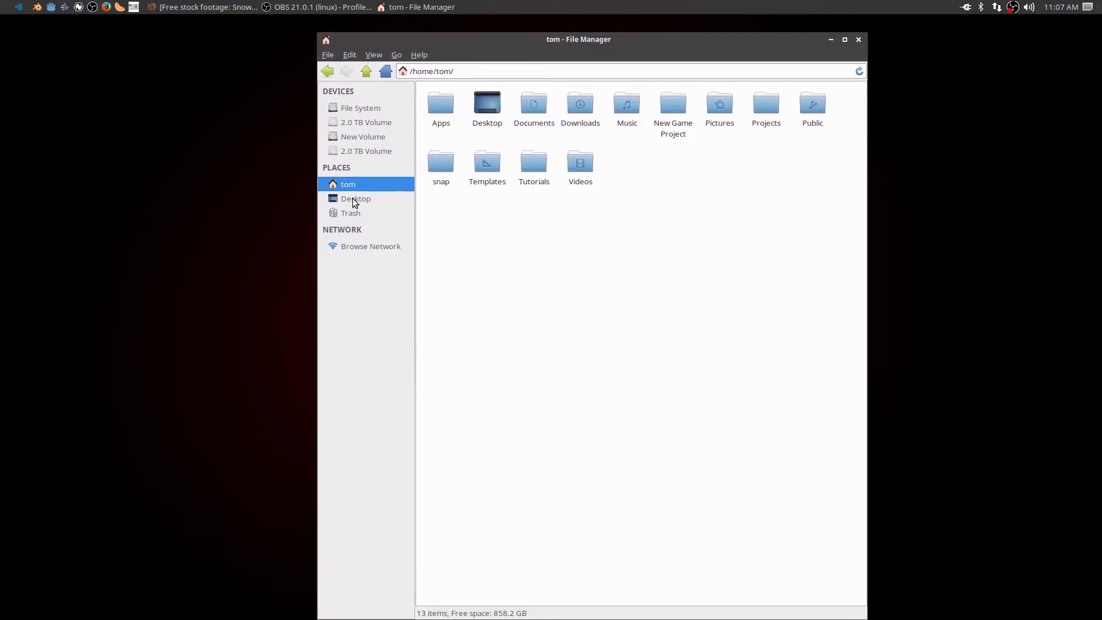
double_click(581, 105)
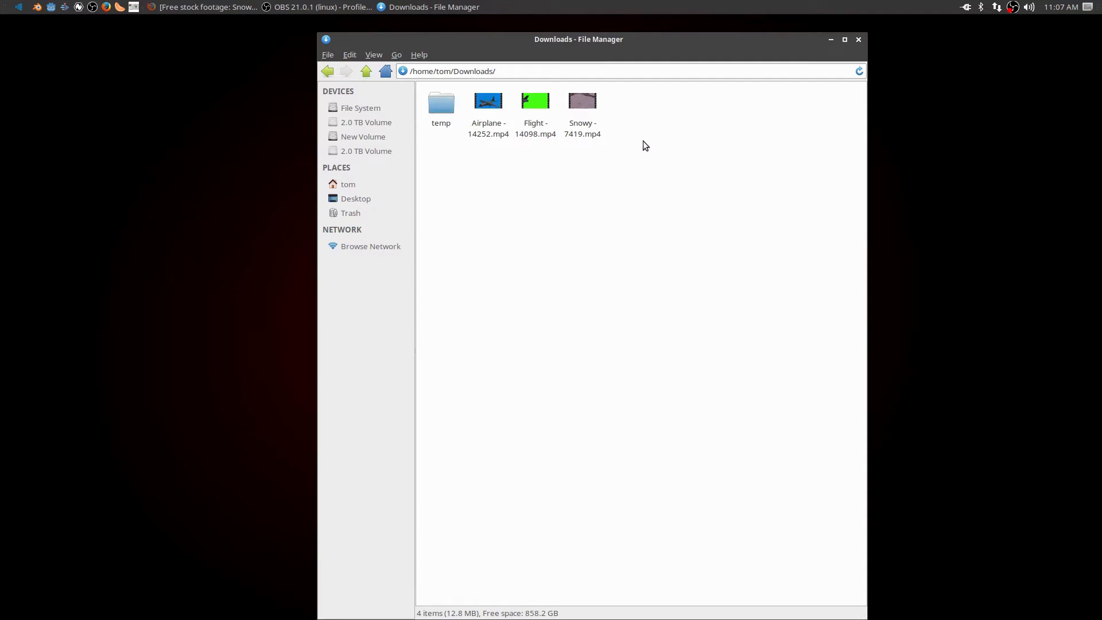
Cut the three downloaded videos, Airplane - 14252.mp4, Flight - 14098.mp4 and Snowy - 7419.mp4, from the Downloads folder
left_click_drag(644, 158, 487, 105)
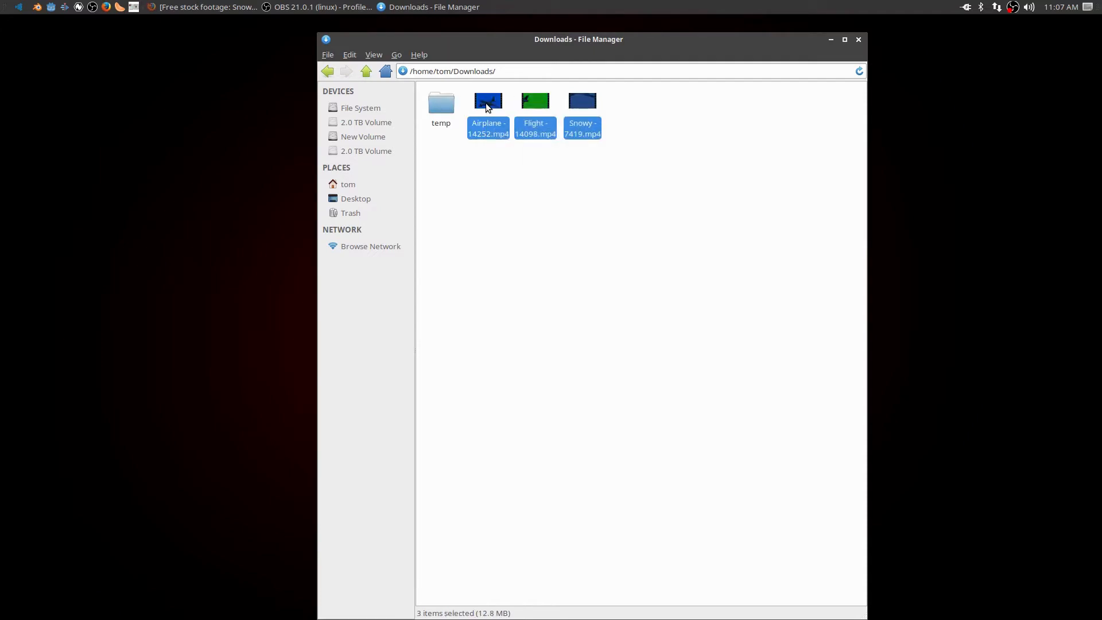
right_click(487, 104)
left_click(515, 170)
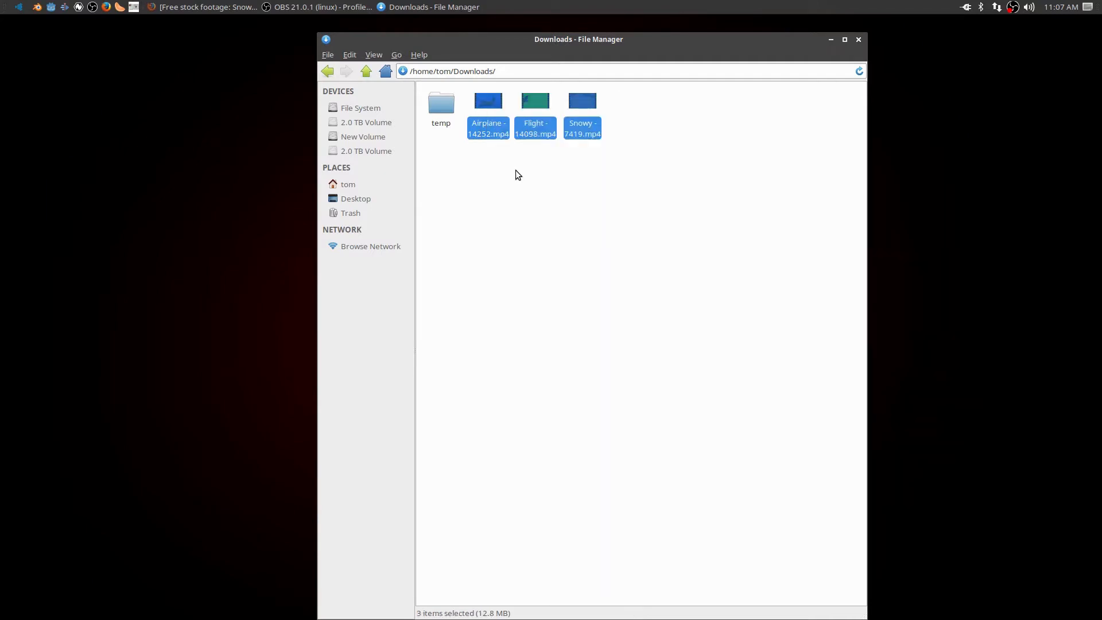
Open the folder Projects/Natron/Intoduction/02 - ChromaKeying inside the home folder
left_click(336, 185)
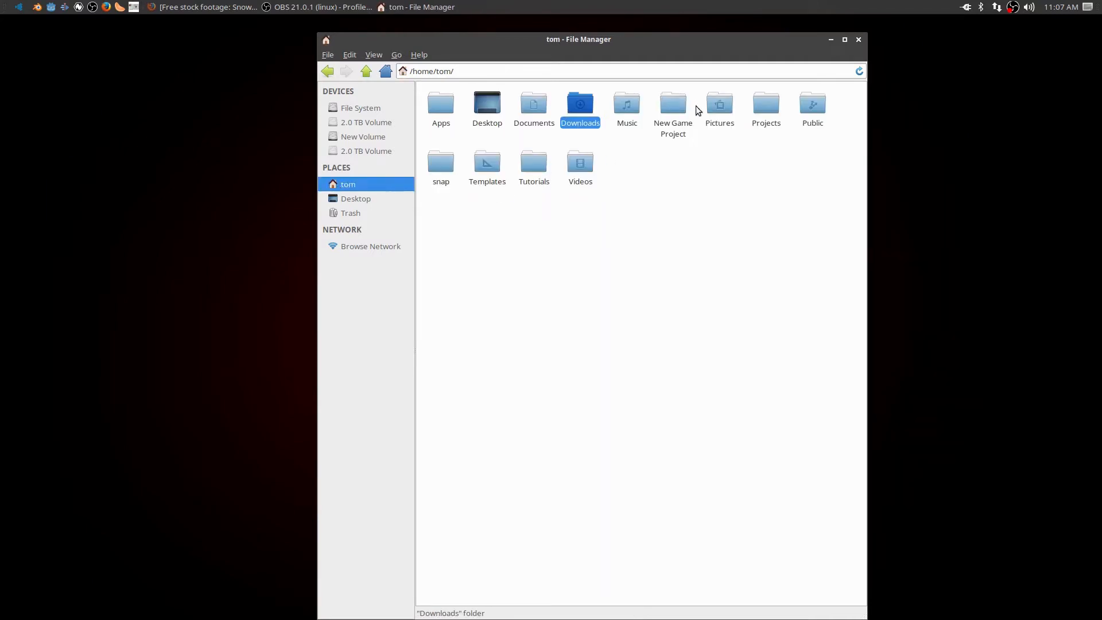
double_click(766, 105)
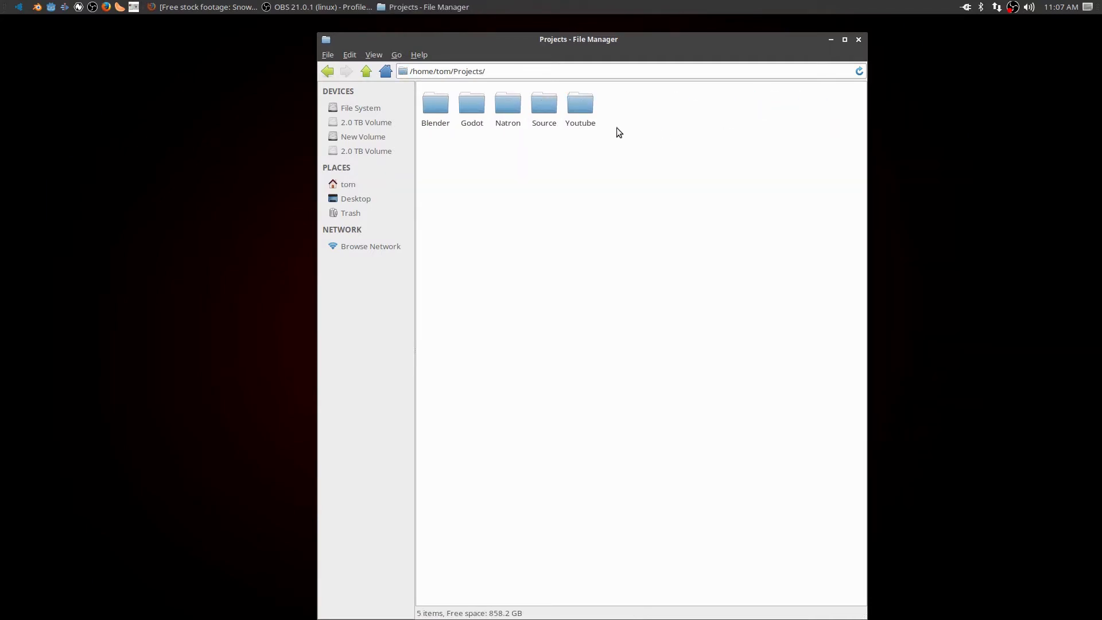
double_click(507, 111)
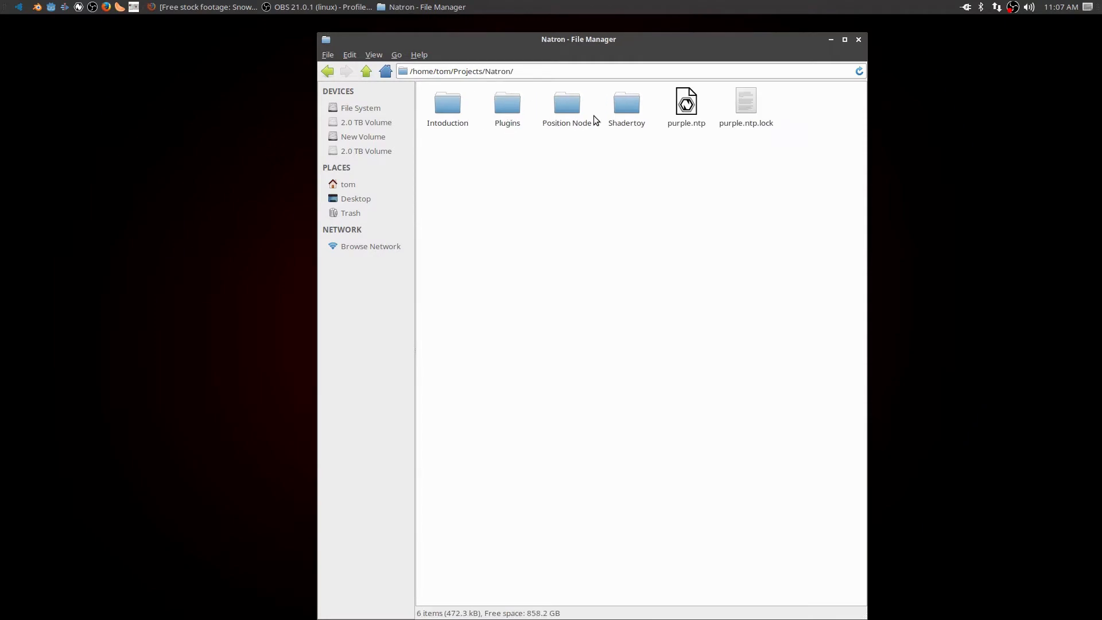
double_click(462, 109)
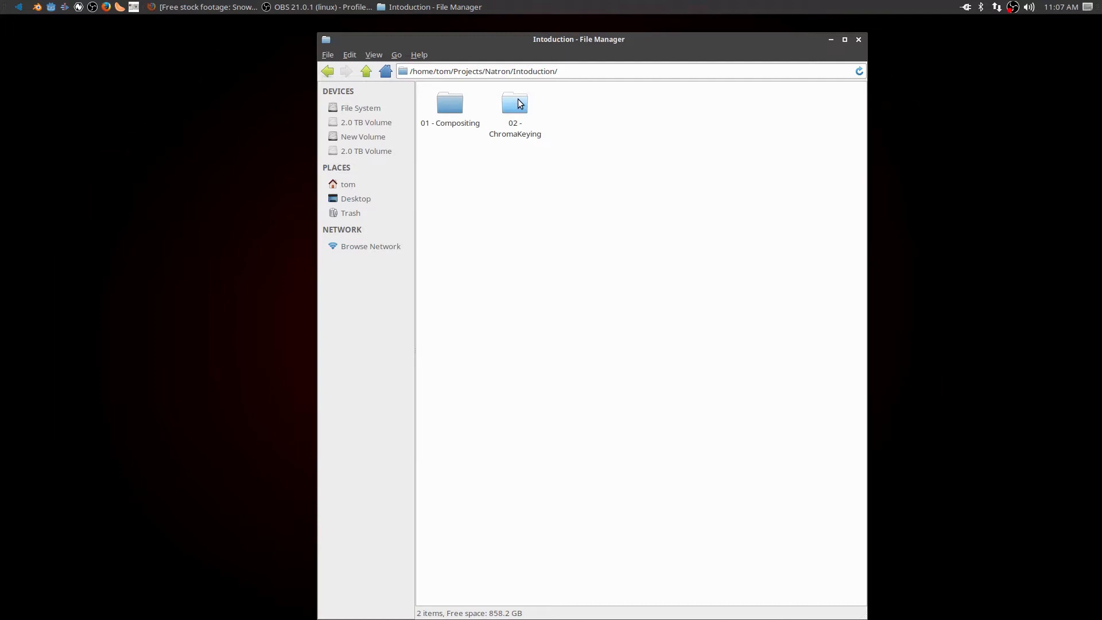
double_click(519, 104)
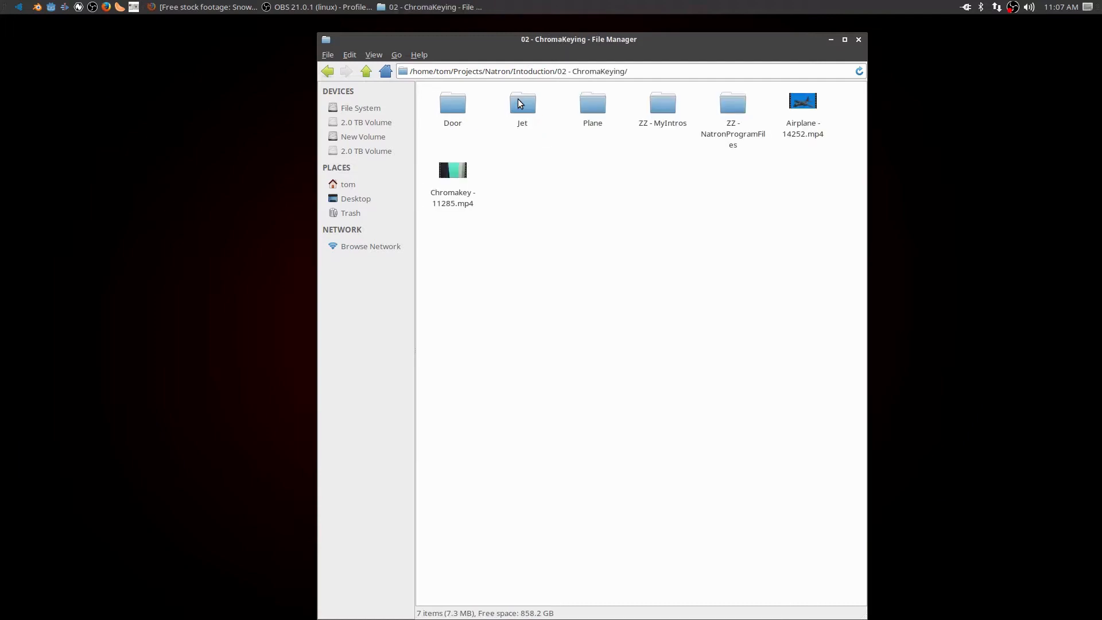
Delete the old Airplane - 14252.mp4 and Chromakey - 11285.mp4 from the 02 - ChromaKeying folder and paste in the three cut videos
right_click(616, 254)
left_click(832, 129)
left_click(818, 113)
key("Delete")
left_click(812, 109)
key("Delete")
right_click(695, 209)
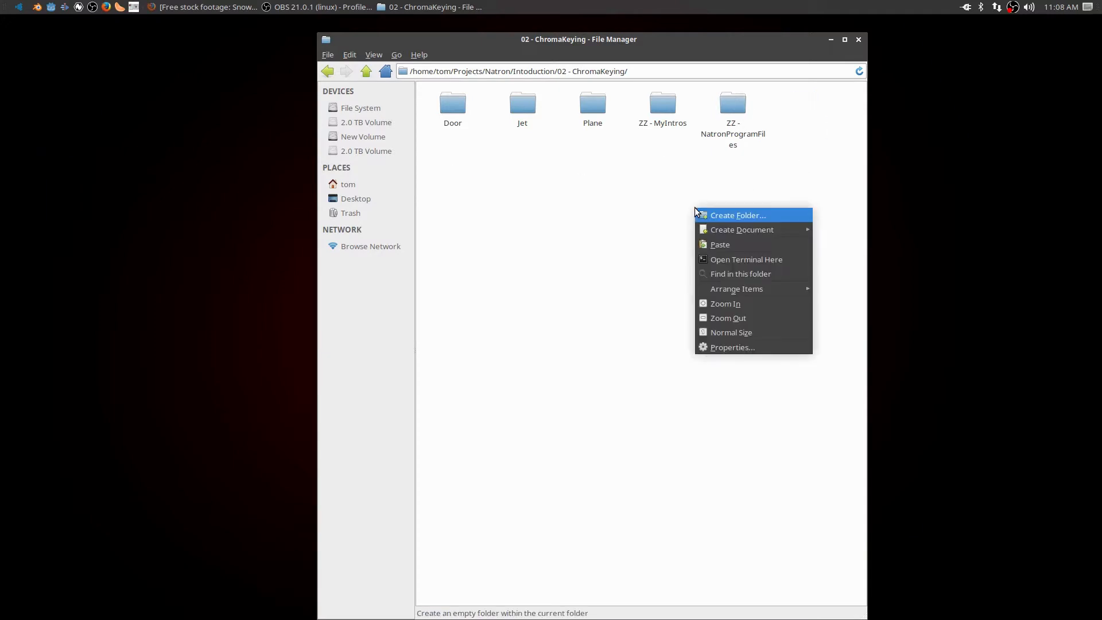
left_click(725, 243)
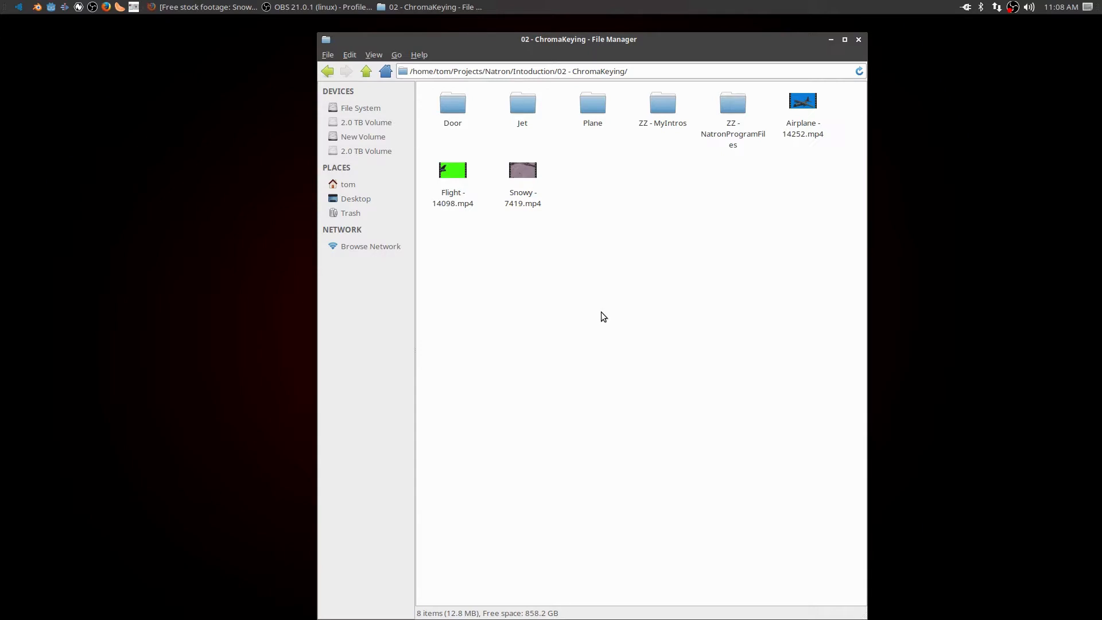
Switch back to Firefox and search the Pixabay videos for "green screen door"
left_click(230, 7)
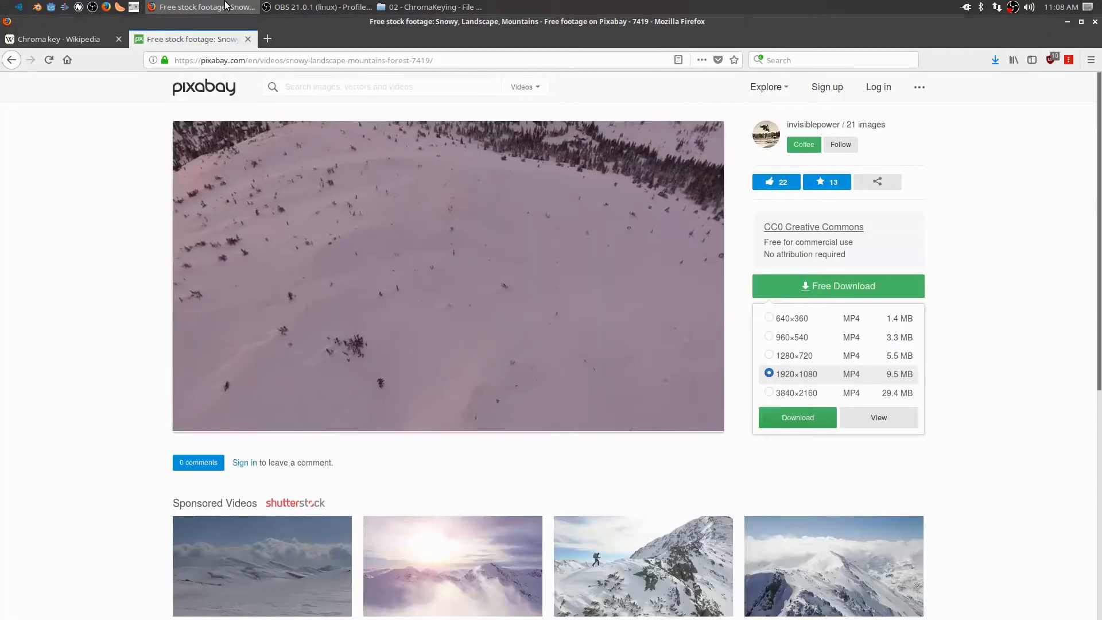
left_click(303, 87)
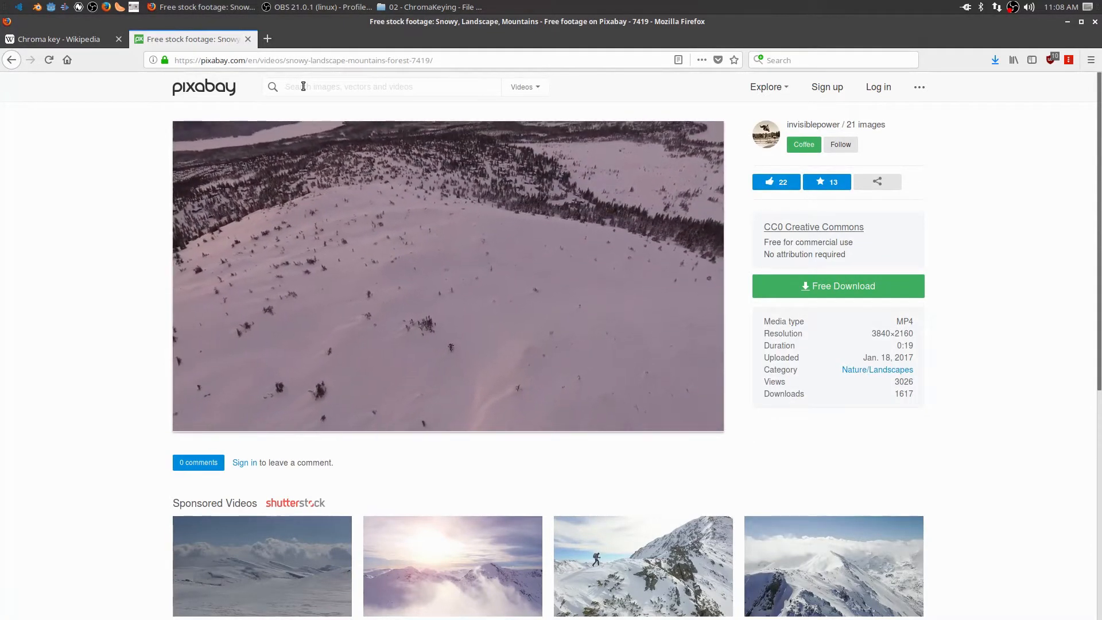
type("gr")
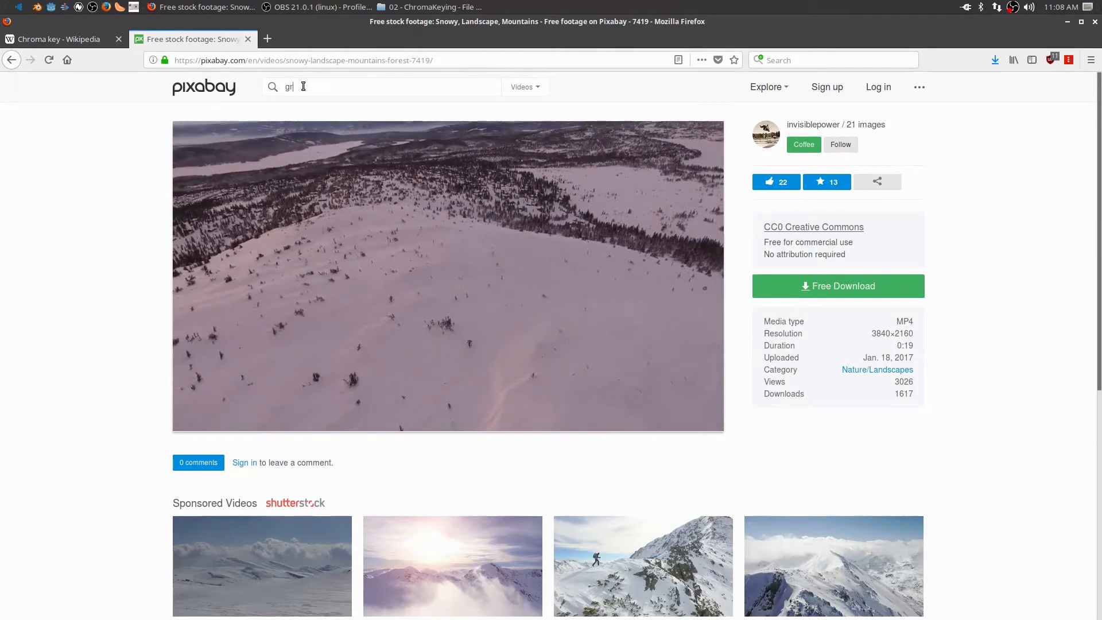
type("een scrre")
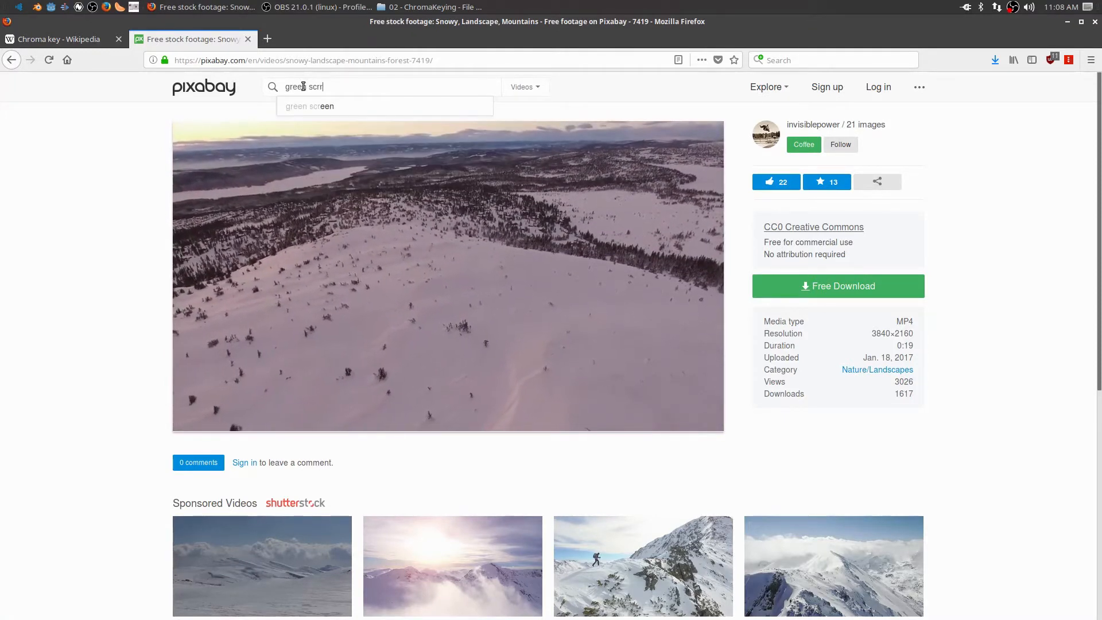
key("BackSpace")
key("BackSpace")
key("BackSpace")
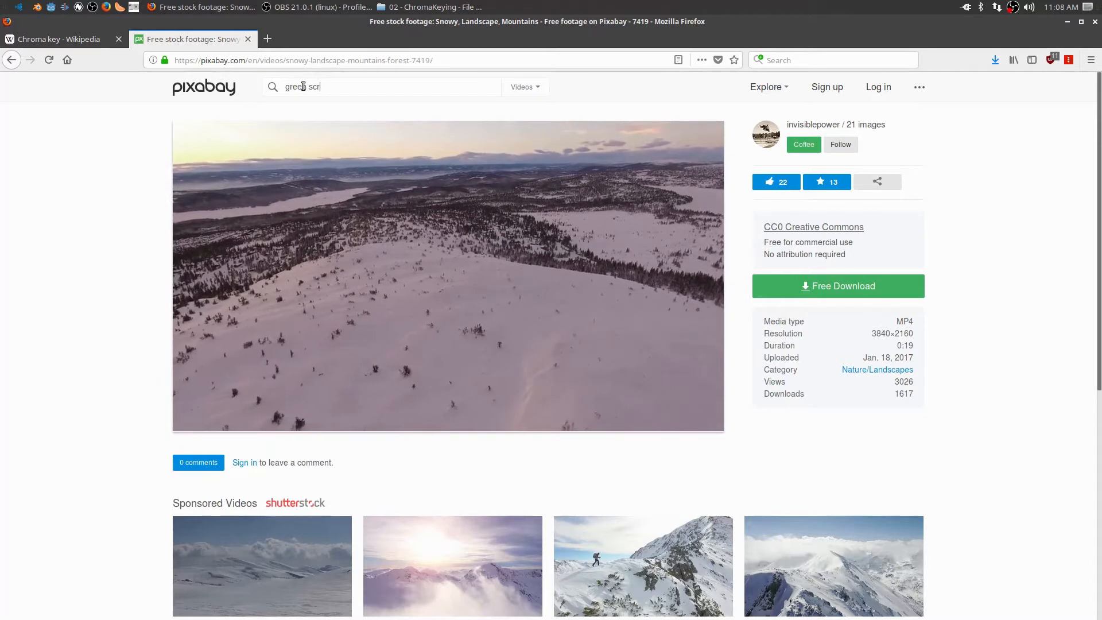
type("reen")
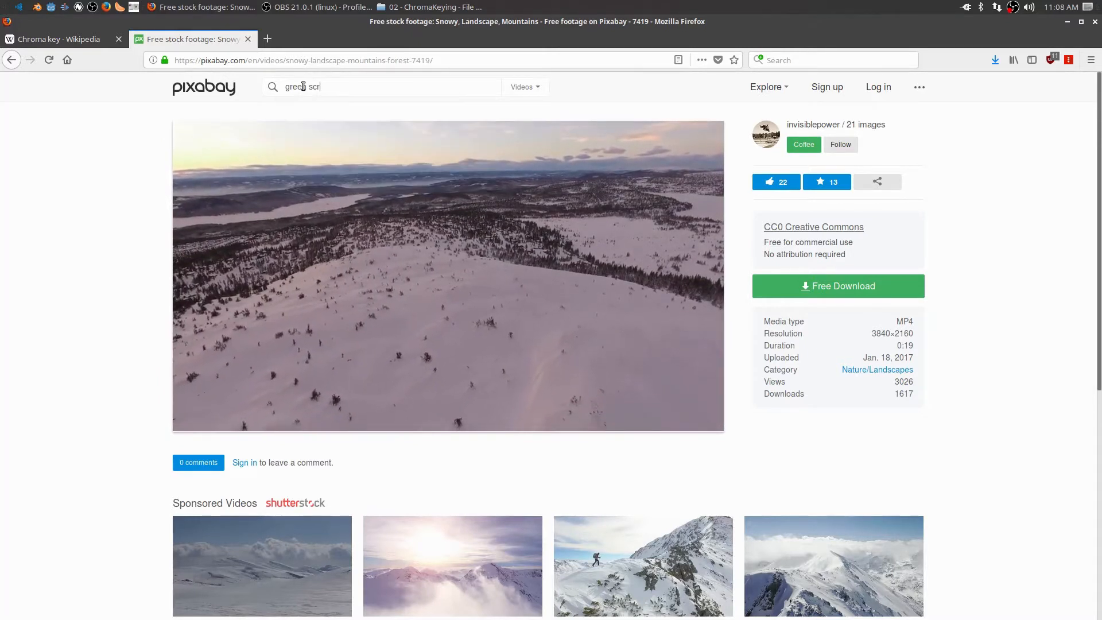
type(" door")
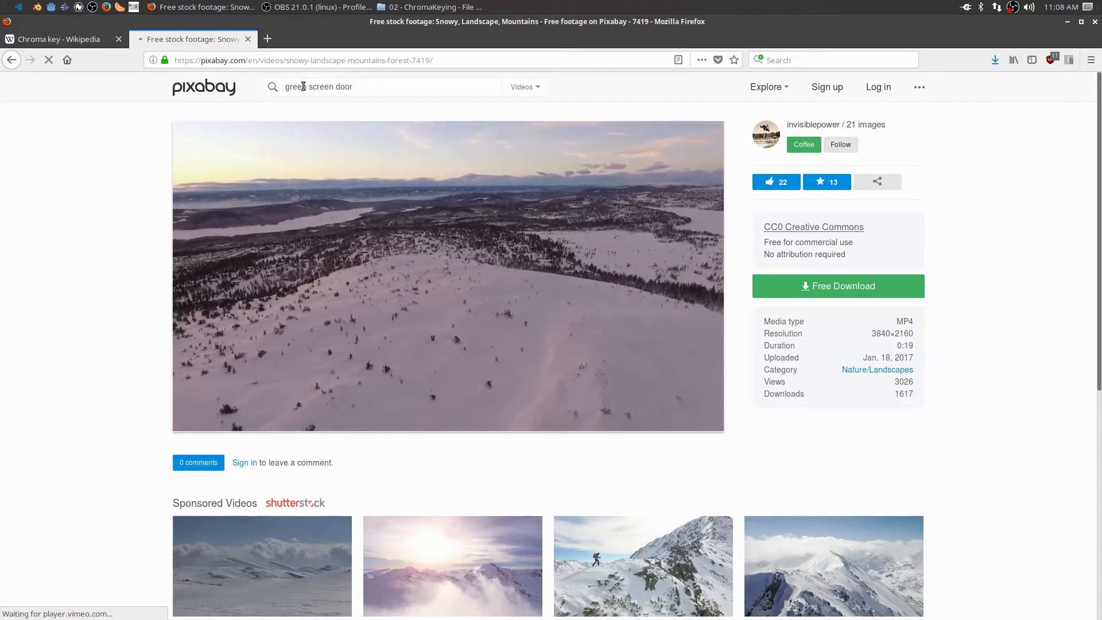
key("Return")
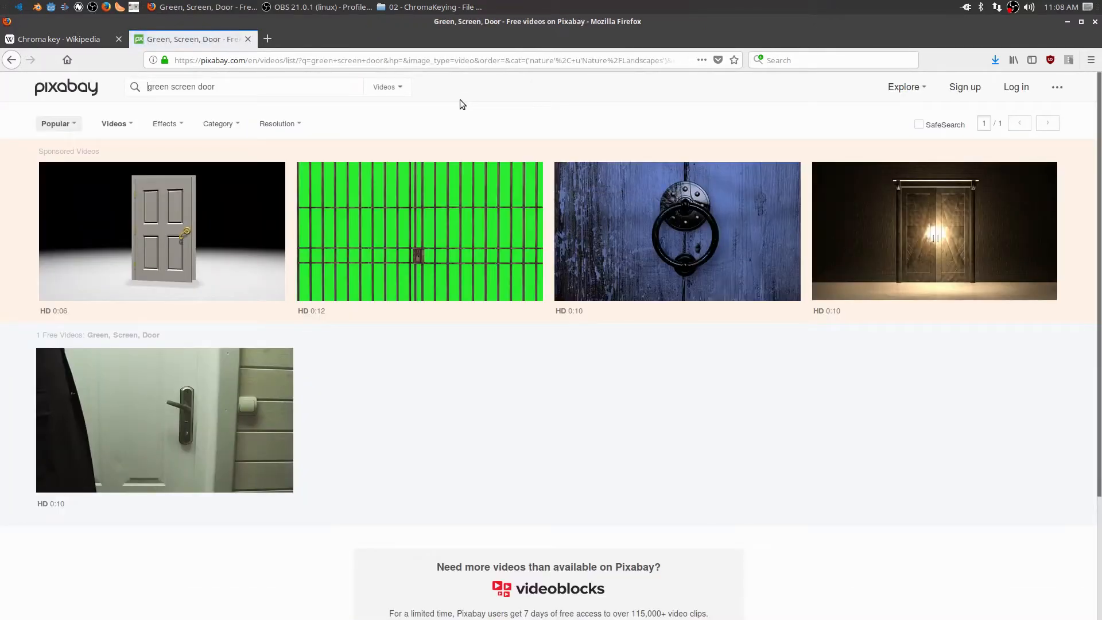
Open the free 0:10 chroma key door clip and download it as a 1920×1080 MP4, saving the file
scroll(446, 312, "down", 3)
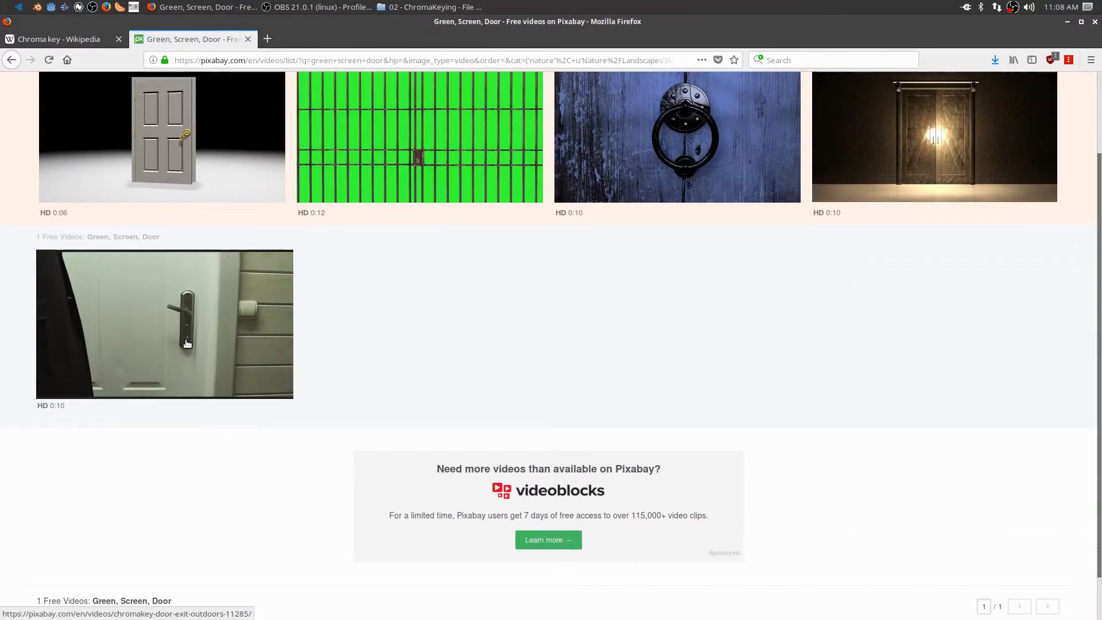
scroll(202, 356, "up", 3)
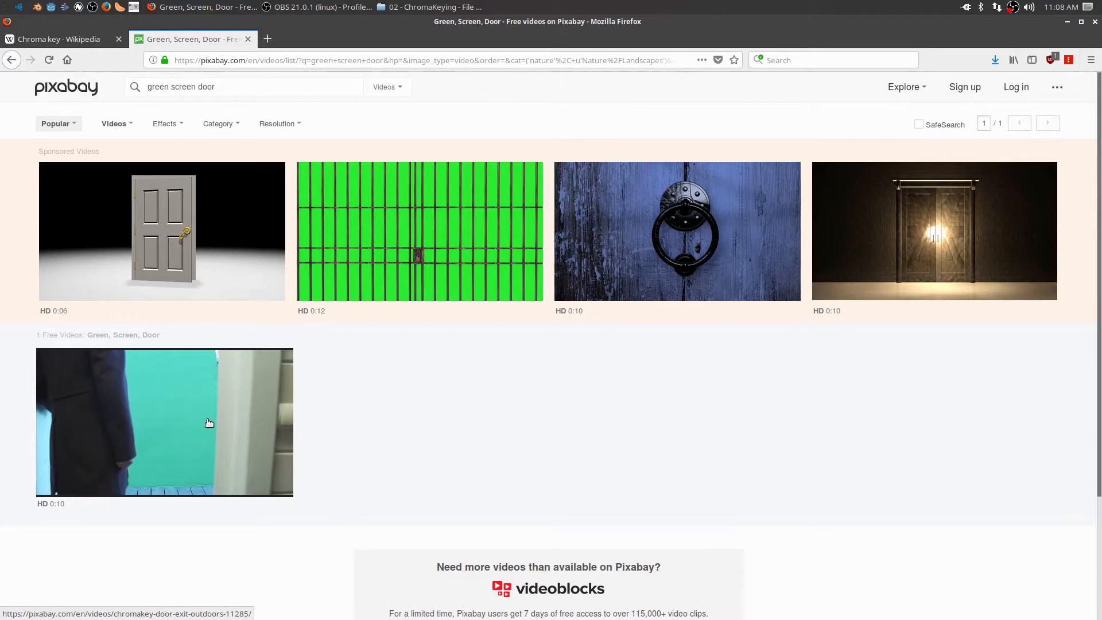
left_click(243, 411)
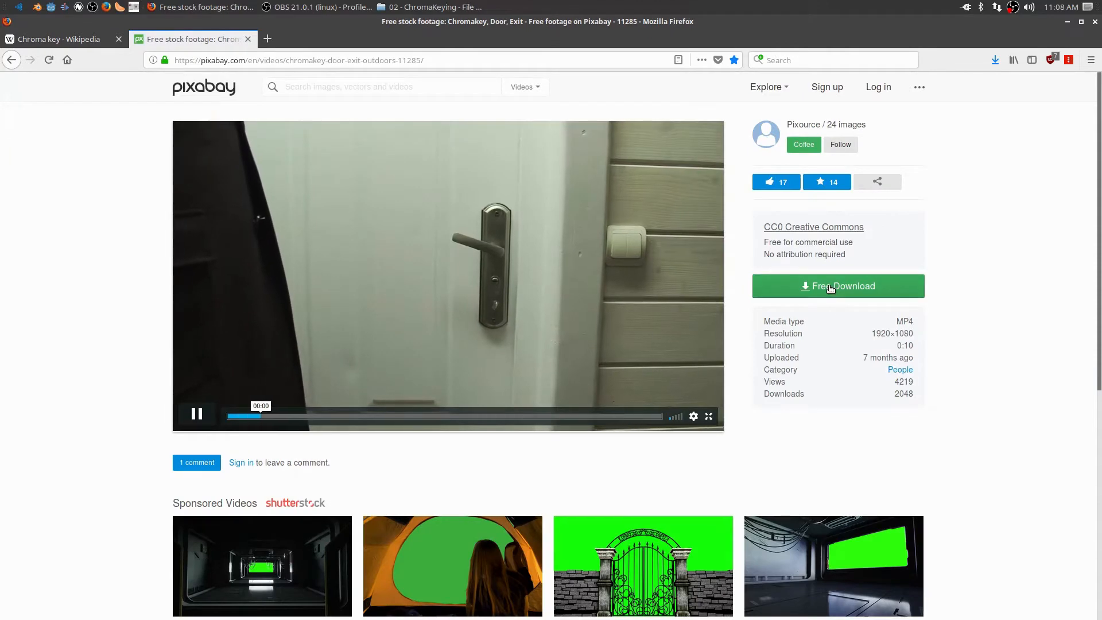
left_click(830, 288)
left_click(772, 374)
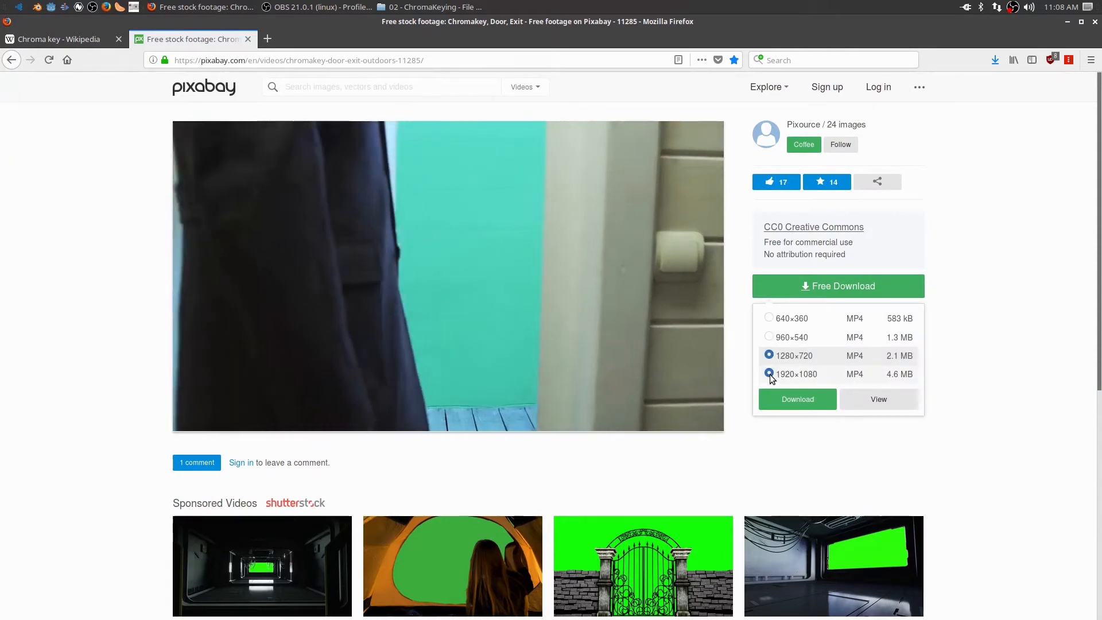
left_click(813, 402)
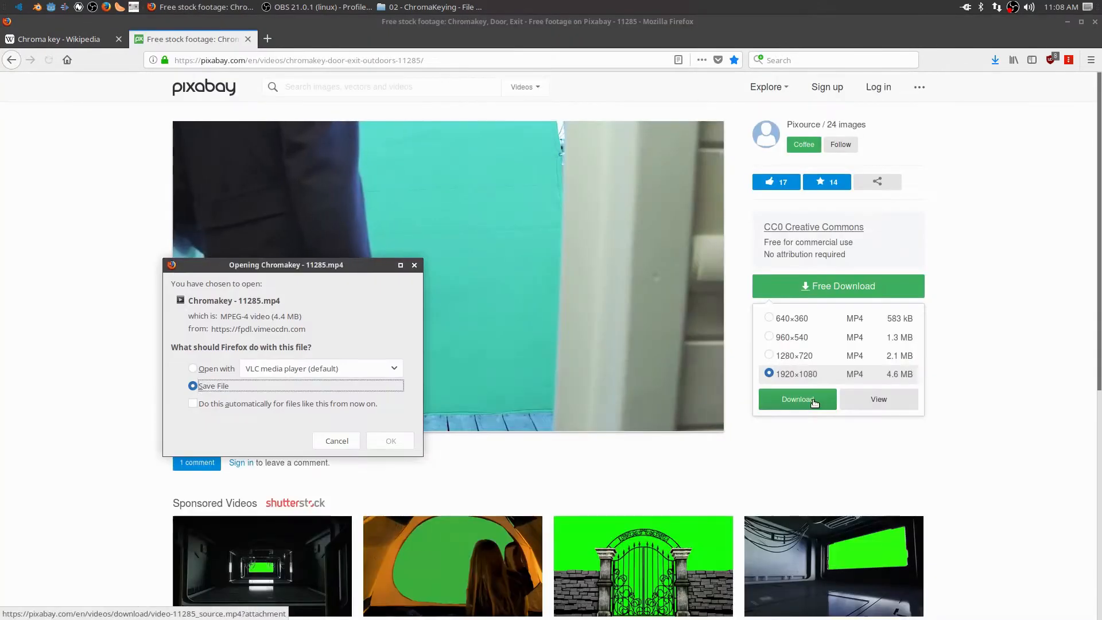
left_click(390, 441)
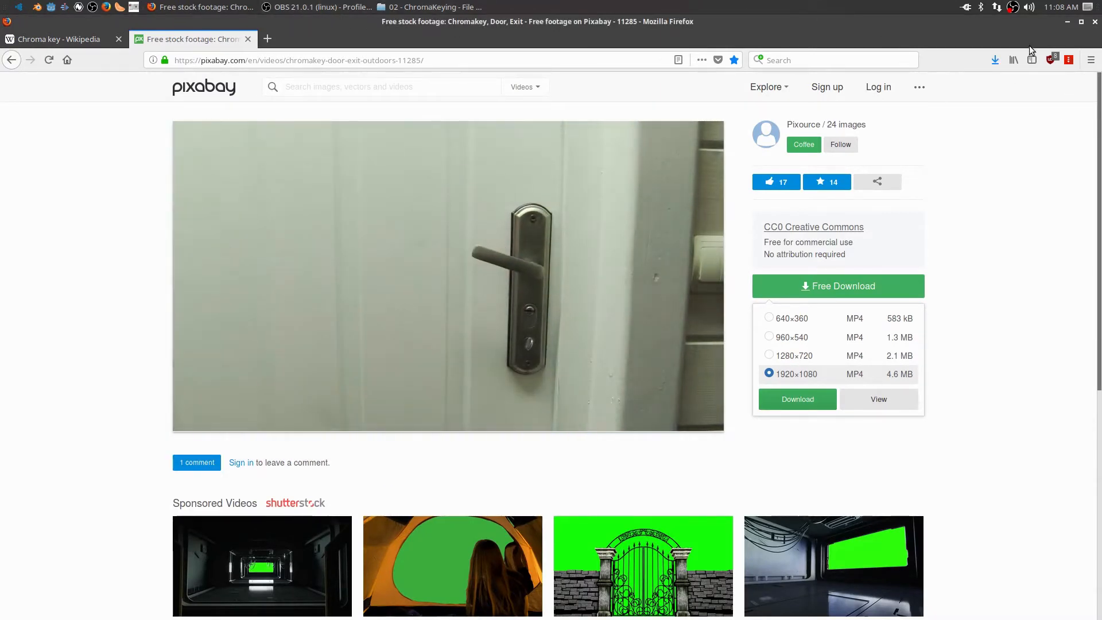
Minimize the browser and cut Chromakey - 11285.mp4 from the Downloads folder in the file manager
left_click(1067, 21)
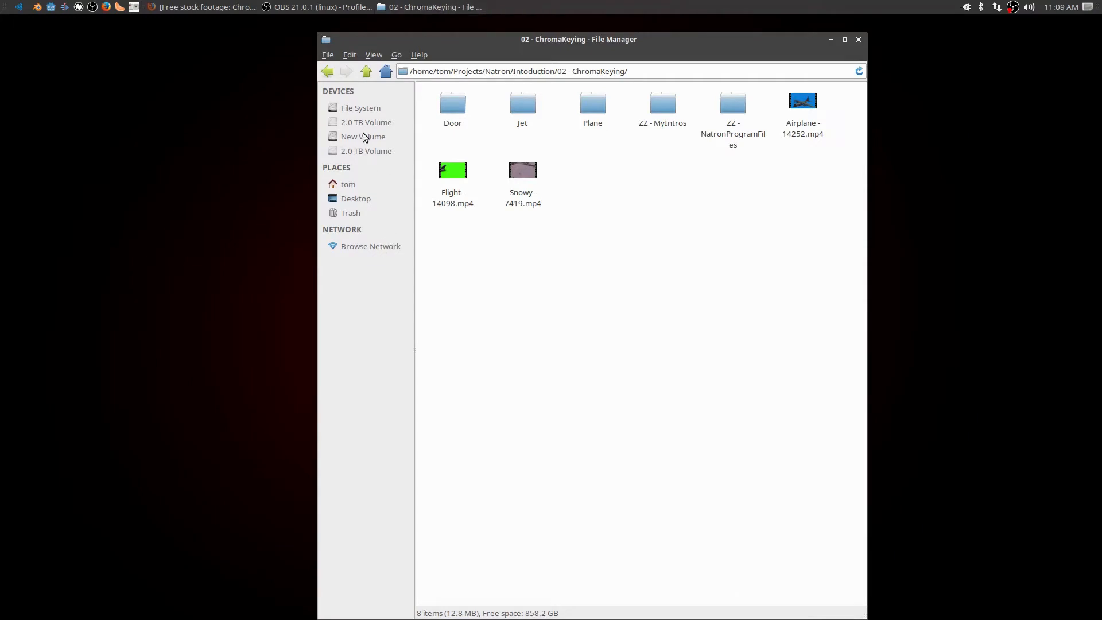
left_click(348, 184)
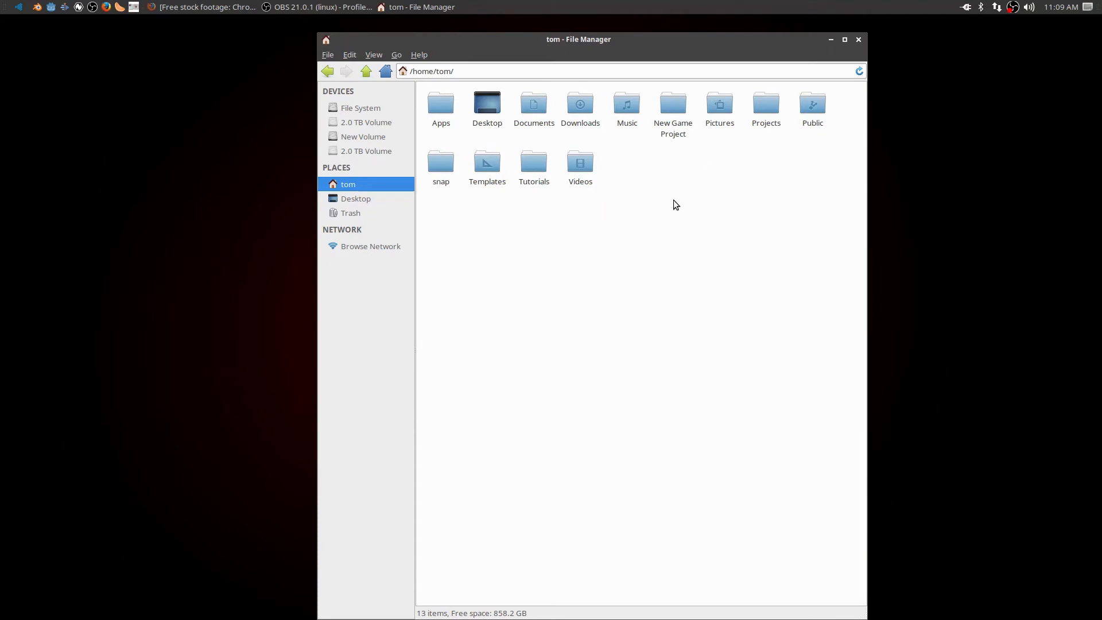
double_click(580, 109)
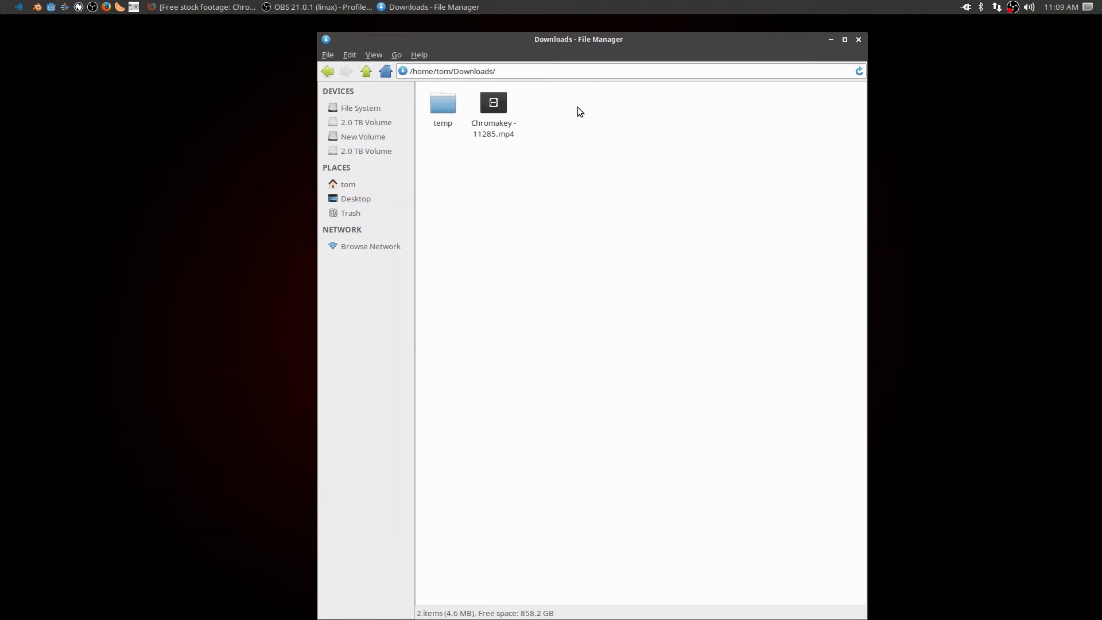
right_click(495, 112)
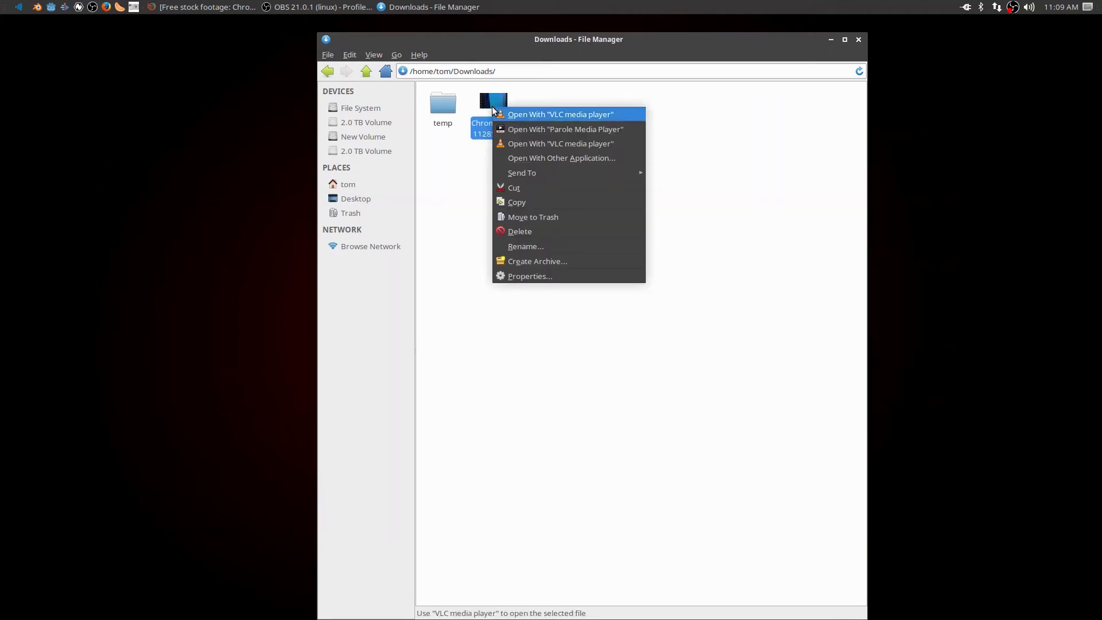
left_click(507, 190)
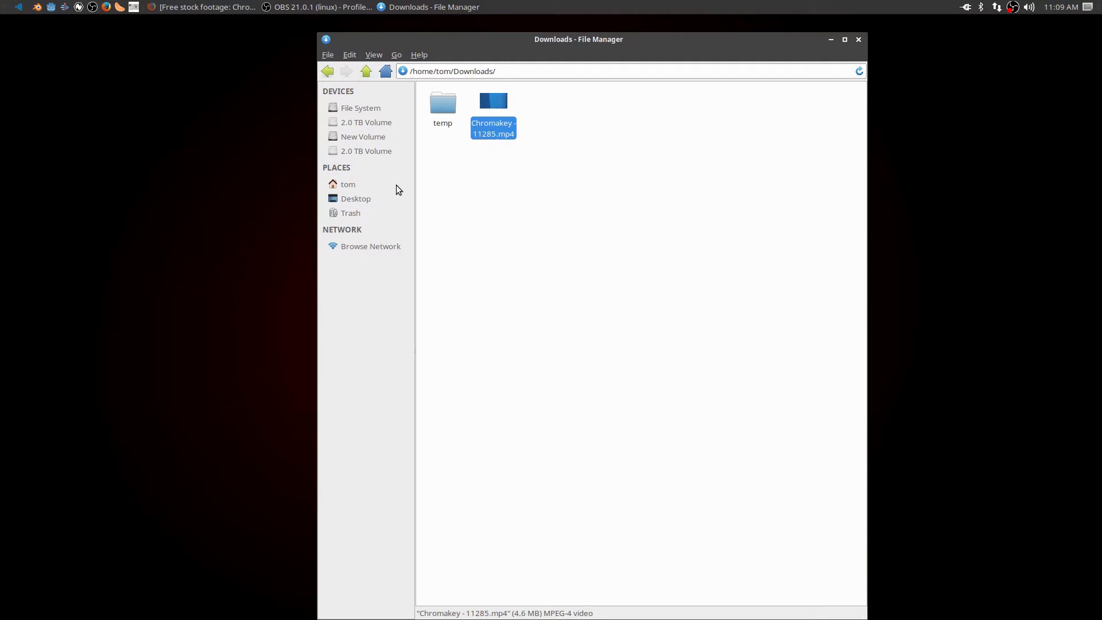
Return to the folder Projects/Natron/Intoduction/02 - ChromaKeying and paste the cut Chromakey - 11285.mp4 there
left_click(329, 72)
left_click(330, 72)
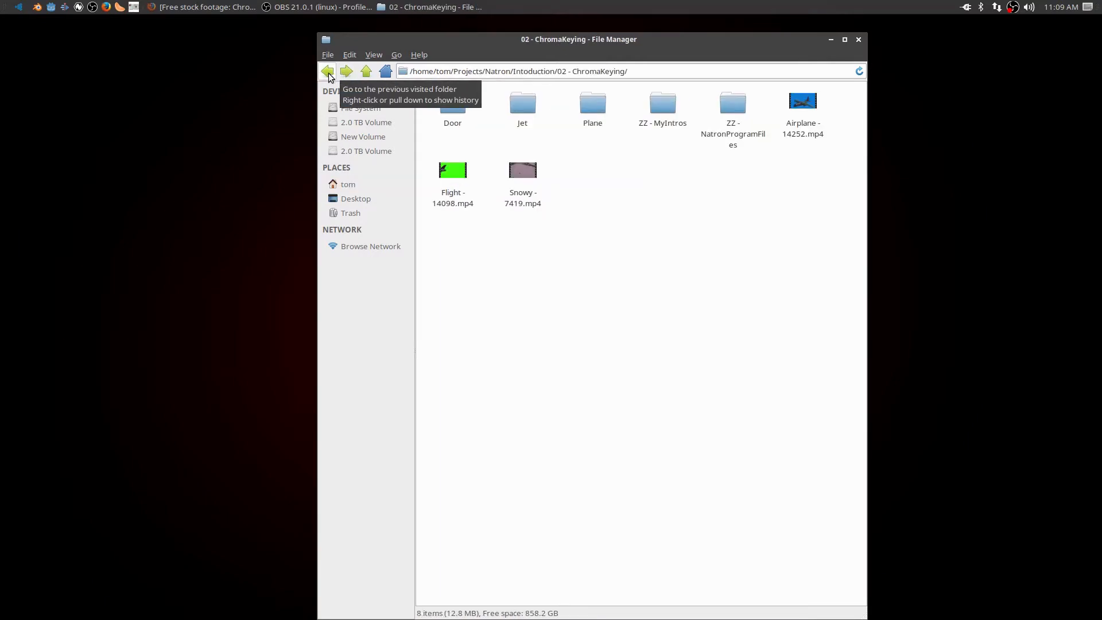
left_click(347, 184)
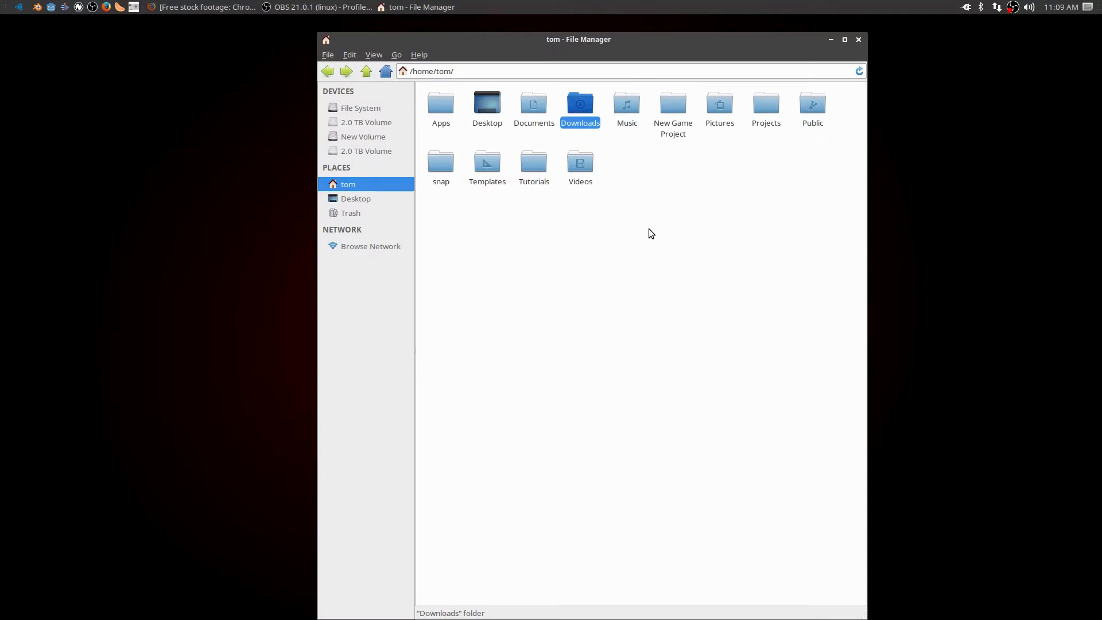
double_click(767, 106)
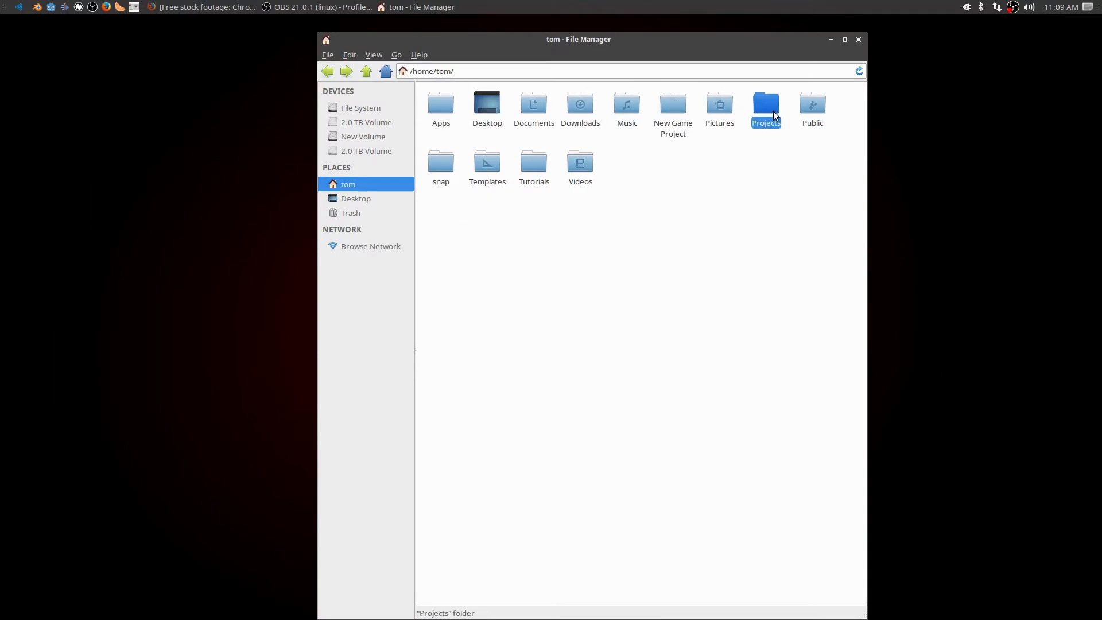
double_click(508, 104)
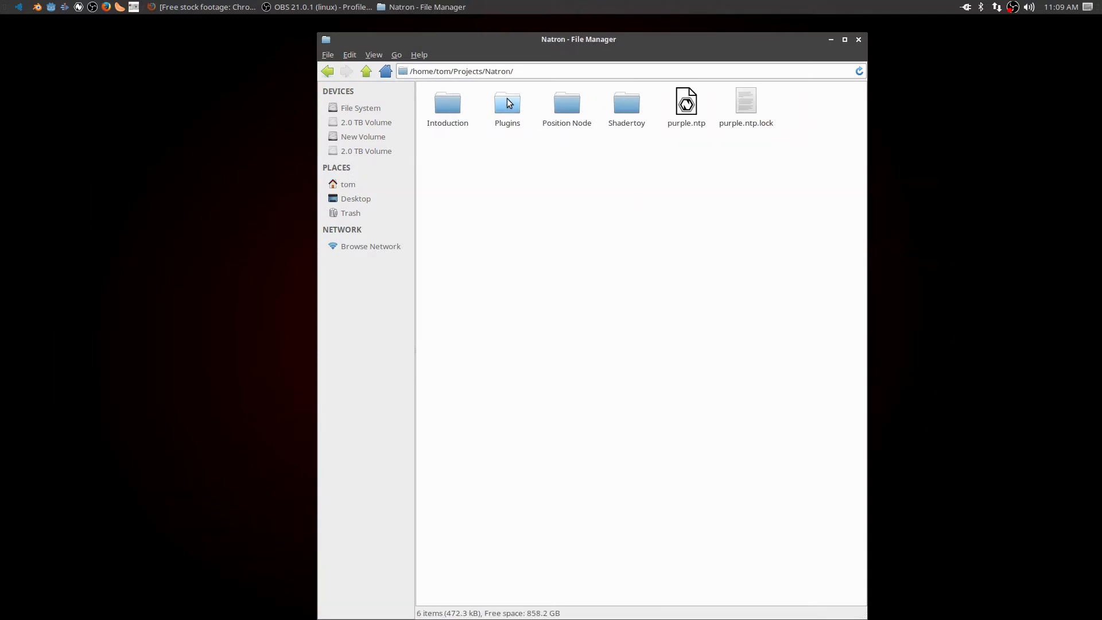
double_click(456, 108)
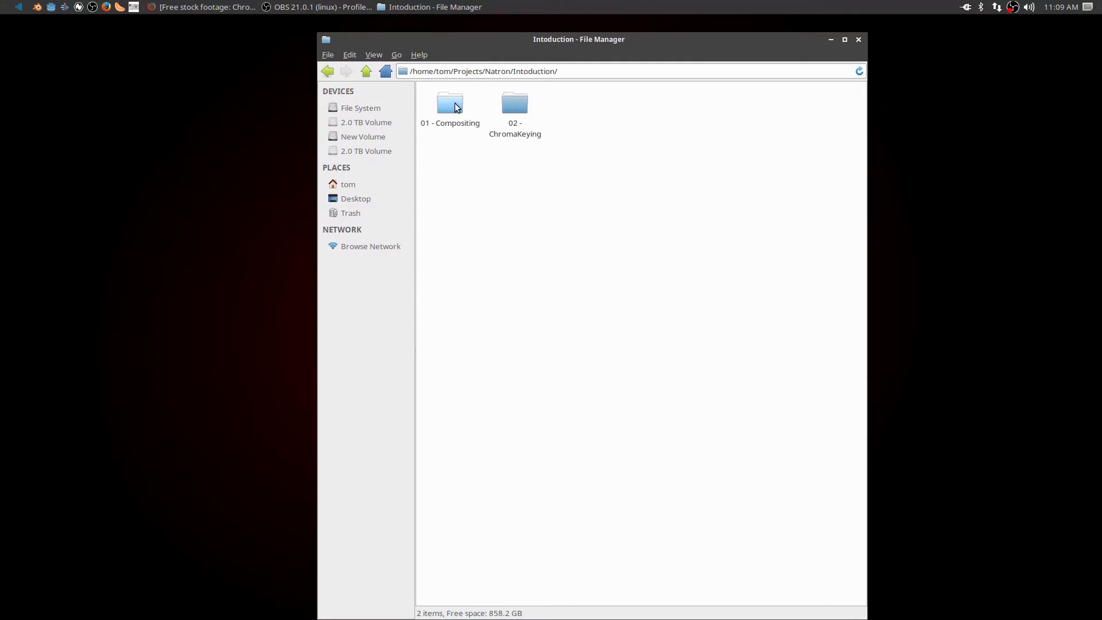
double_click(514, 107)
right_click(584, 254)
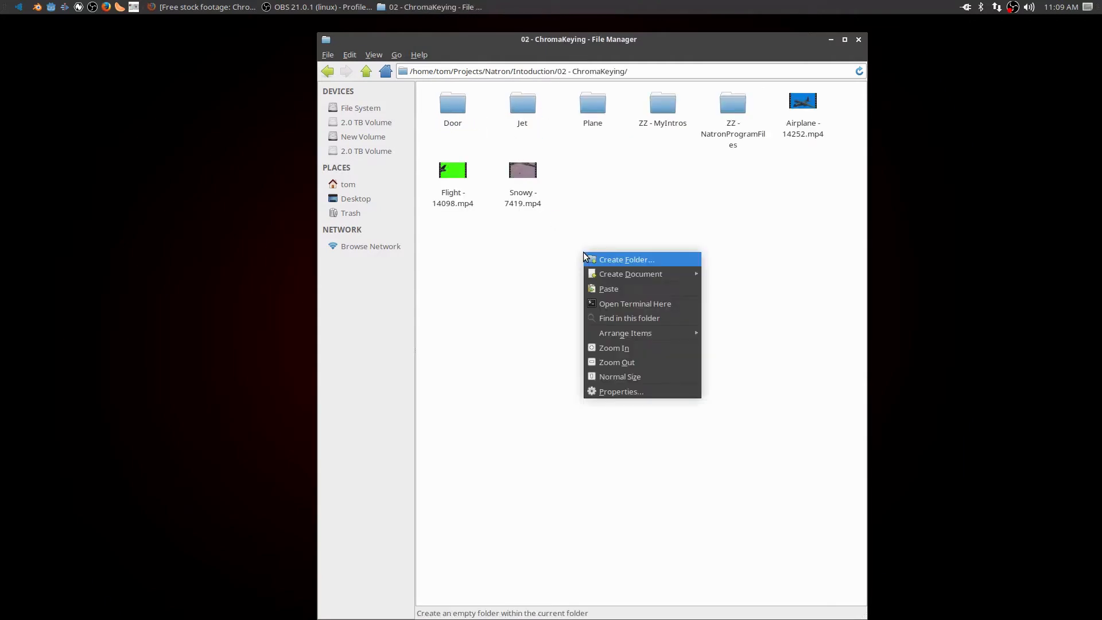
left_click(608, 289)
left_click(614, 308)
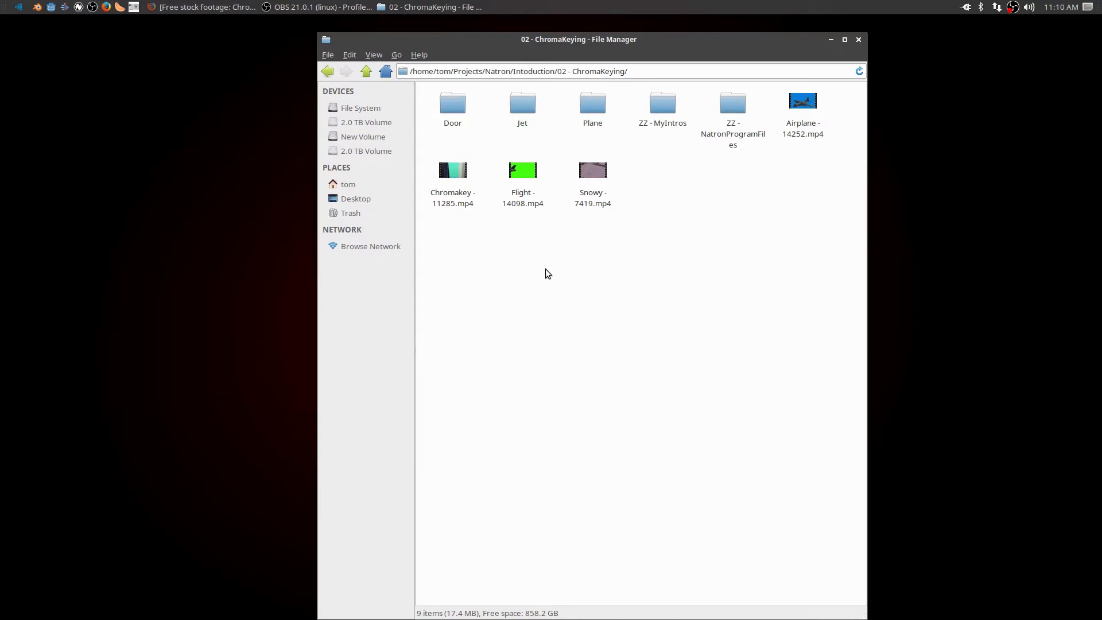
Launch Natron to start working in an empty project
key("p")
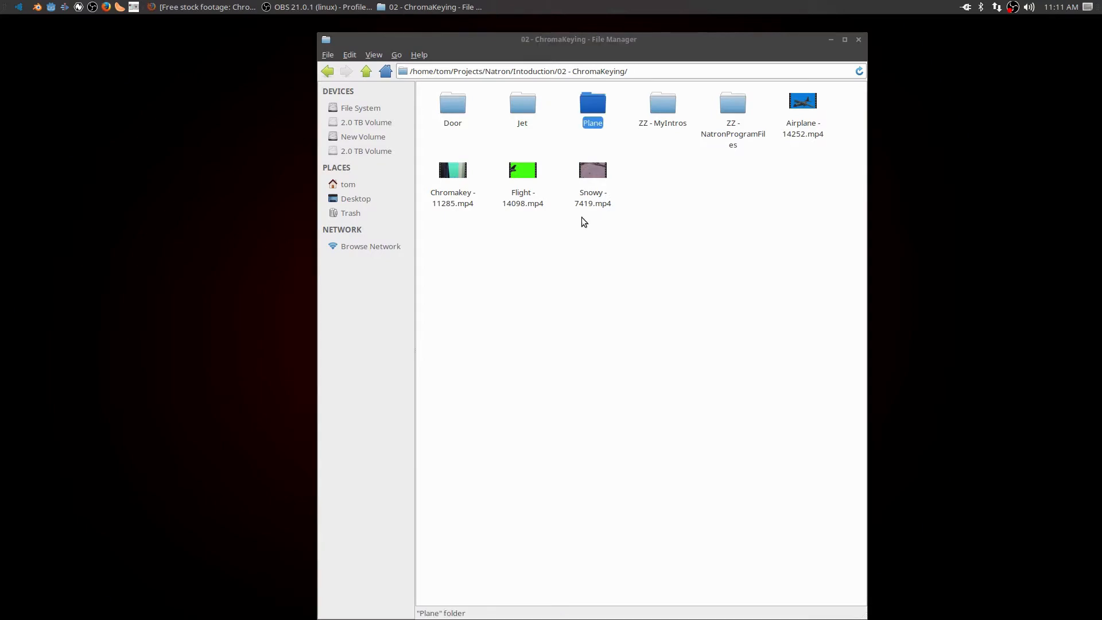
left_click(79, 8)
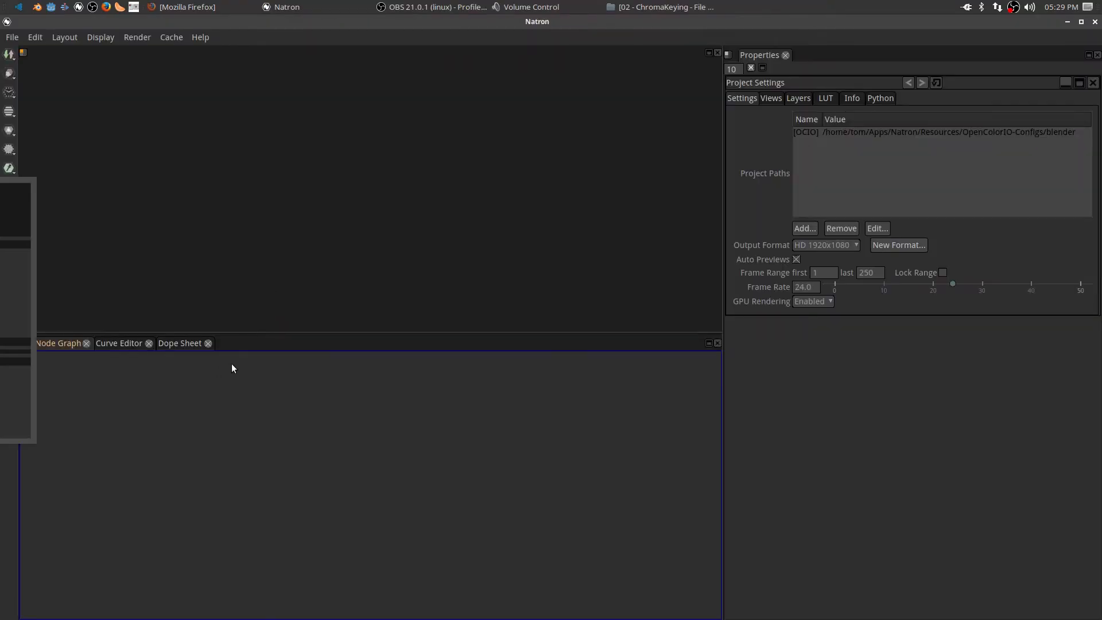
Import Flight - 14098.mp4 from the 02 - ChromaKeying folder into the node graph and connect the viewer to it
left_click(554, 360)
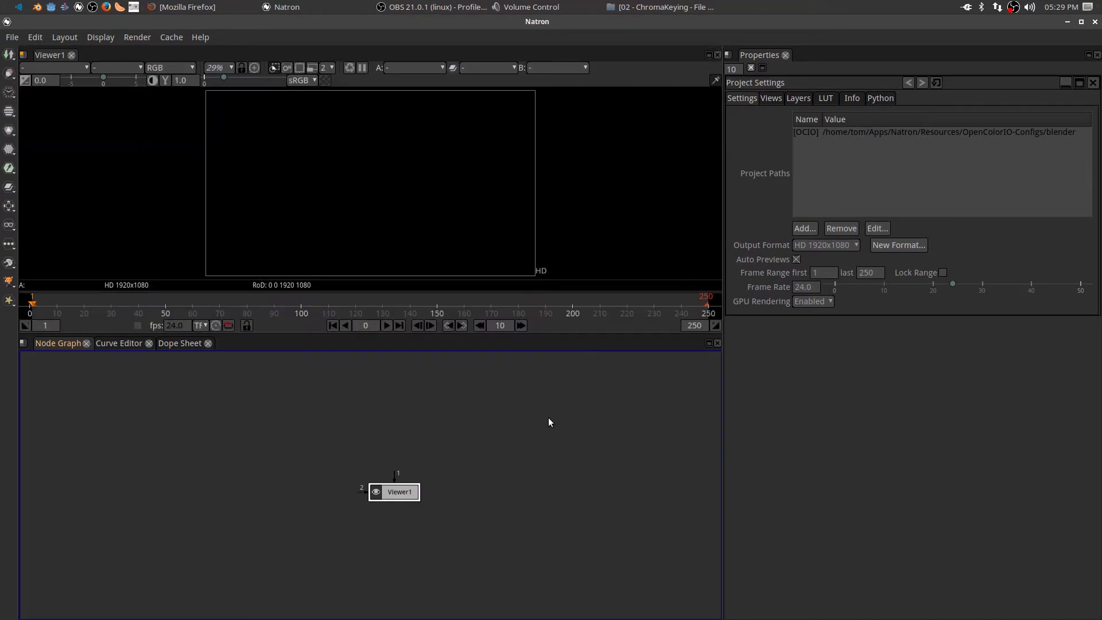
left_click_drag(388, 498, 364, 513)
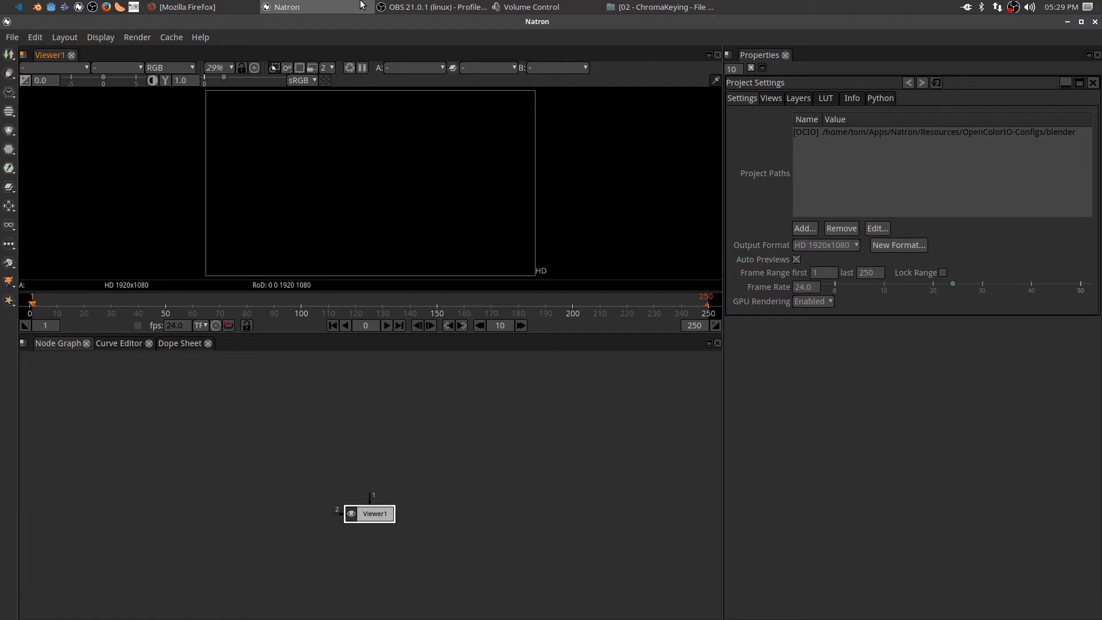
left_click(639, 8)
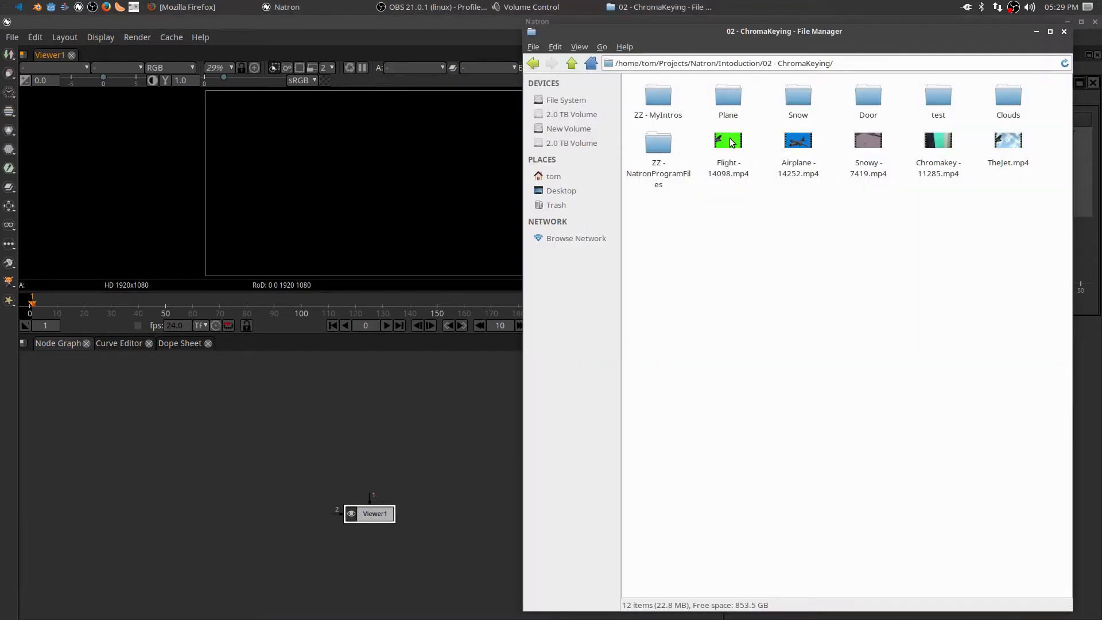
left_click_drag(732, 141, 377, 418)
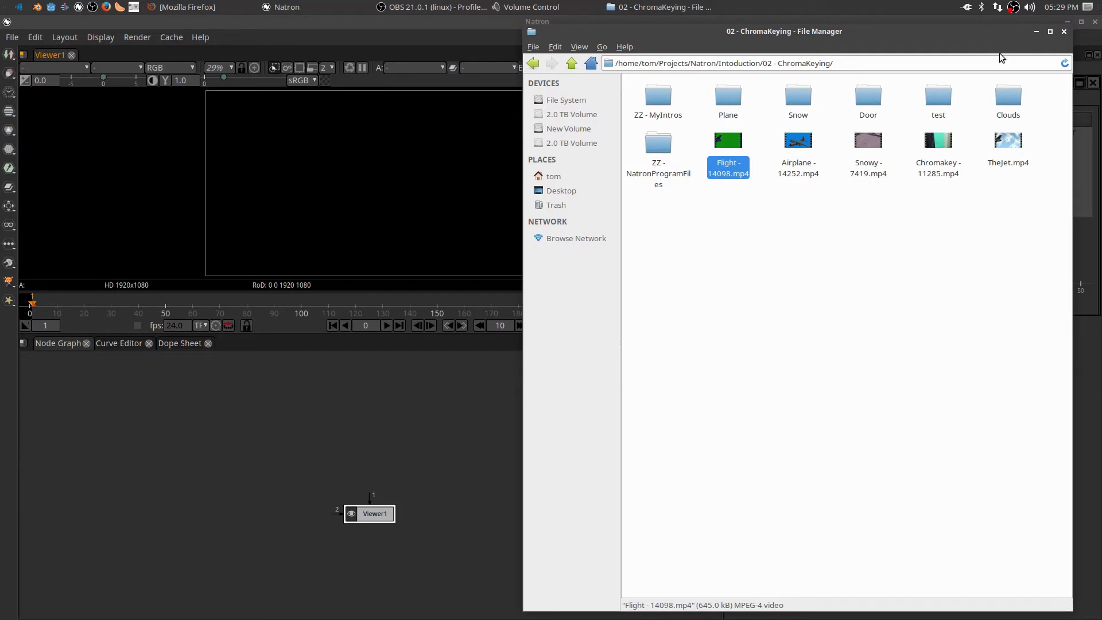
left_click(1037, 31)
left_click_drag(378, 475, 351, 433)
Preview the jet clip in the viewer, stop playback and arrange the Read node above the Viewer node
left_click(387, 327)
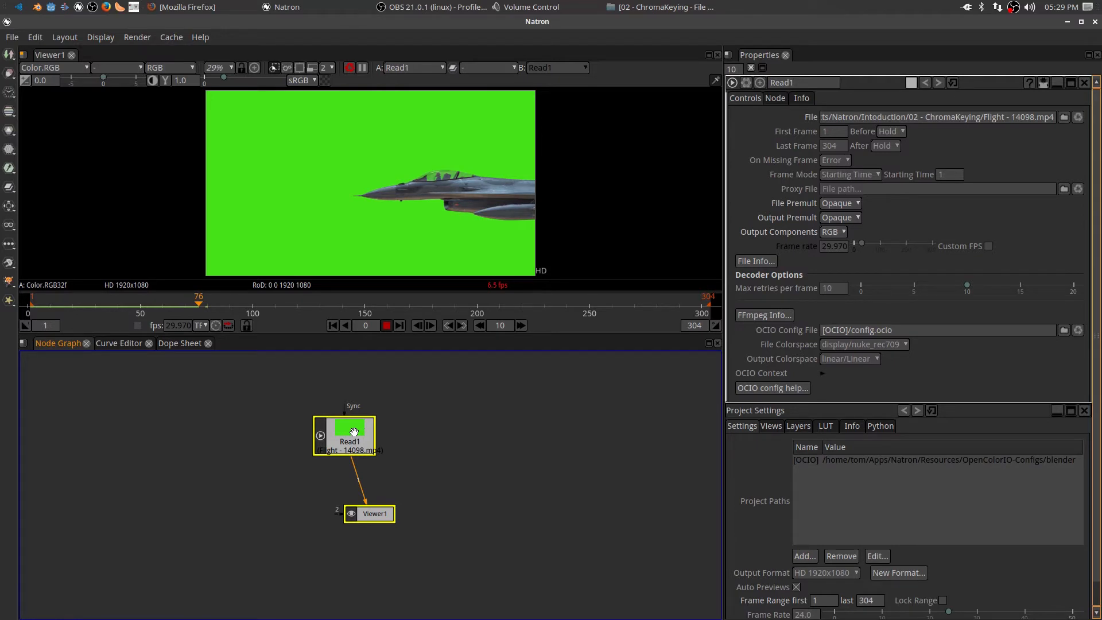
left_click(386, 327)
left_click_drag(342, 433, 335, 433)
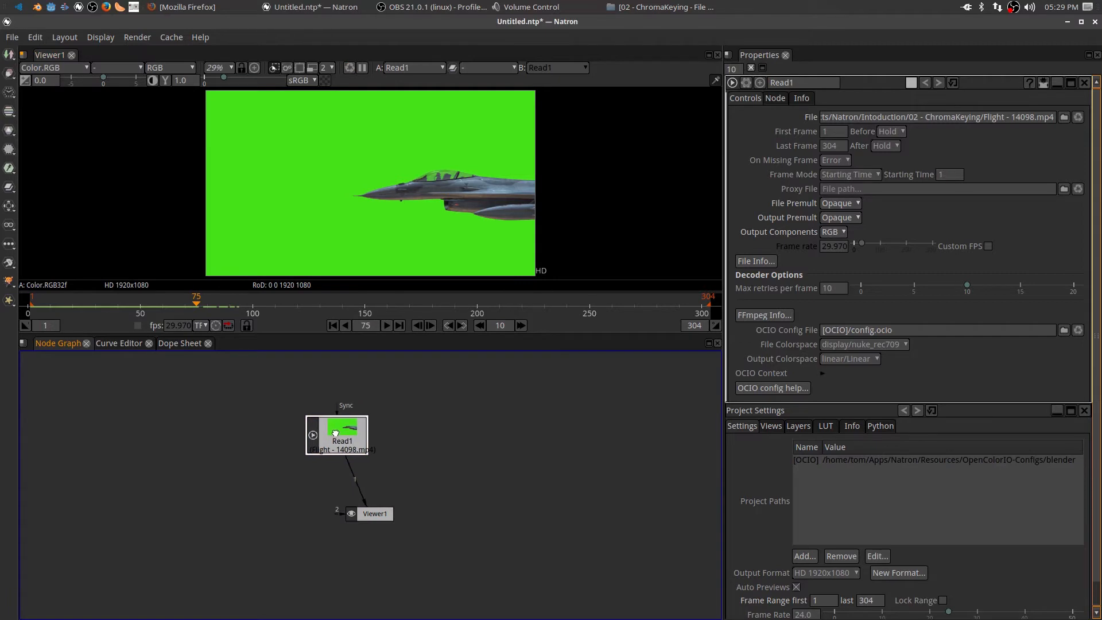
left_click_drag(369, 506, 353, 513)
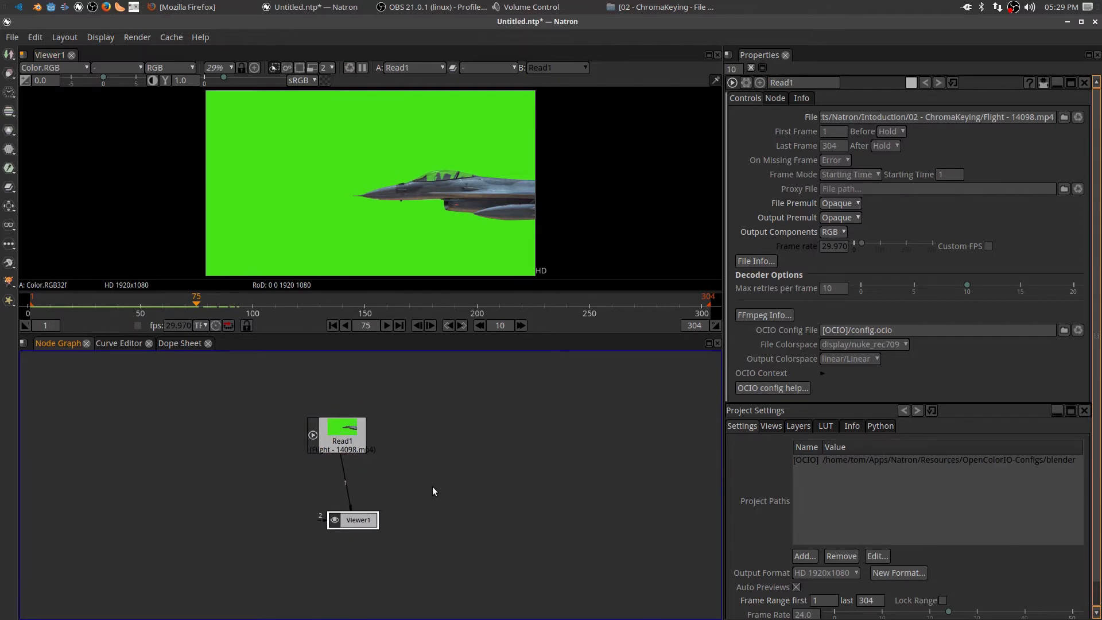
Add a Write node and create and open a folder named Jet inside 02 - ChromaKeying for its output
key("w")
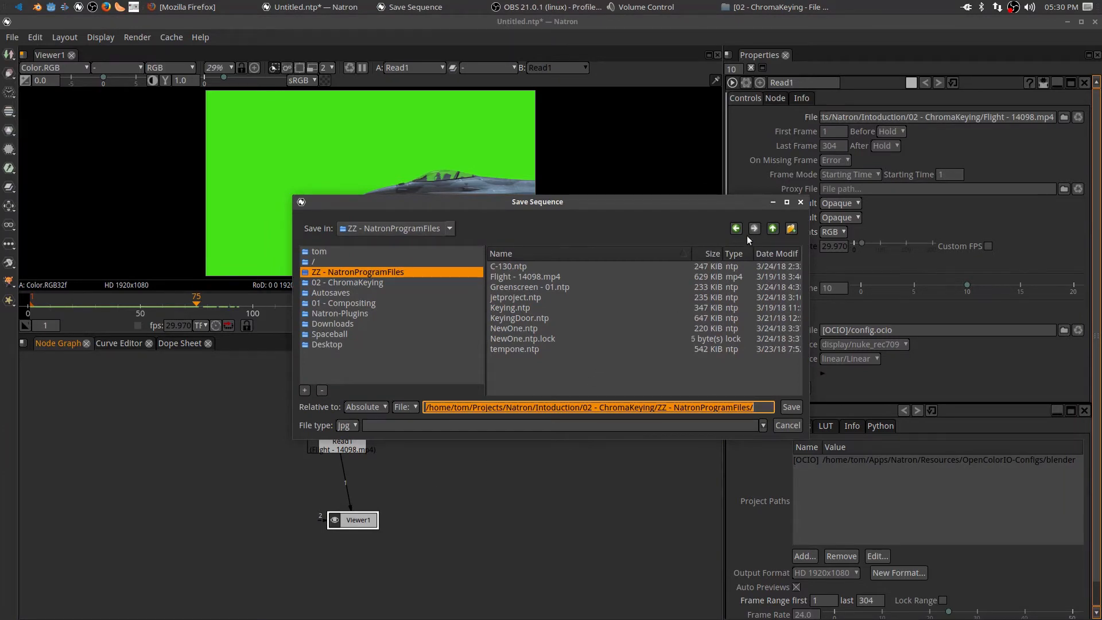
left_click(771, 230)
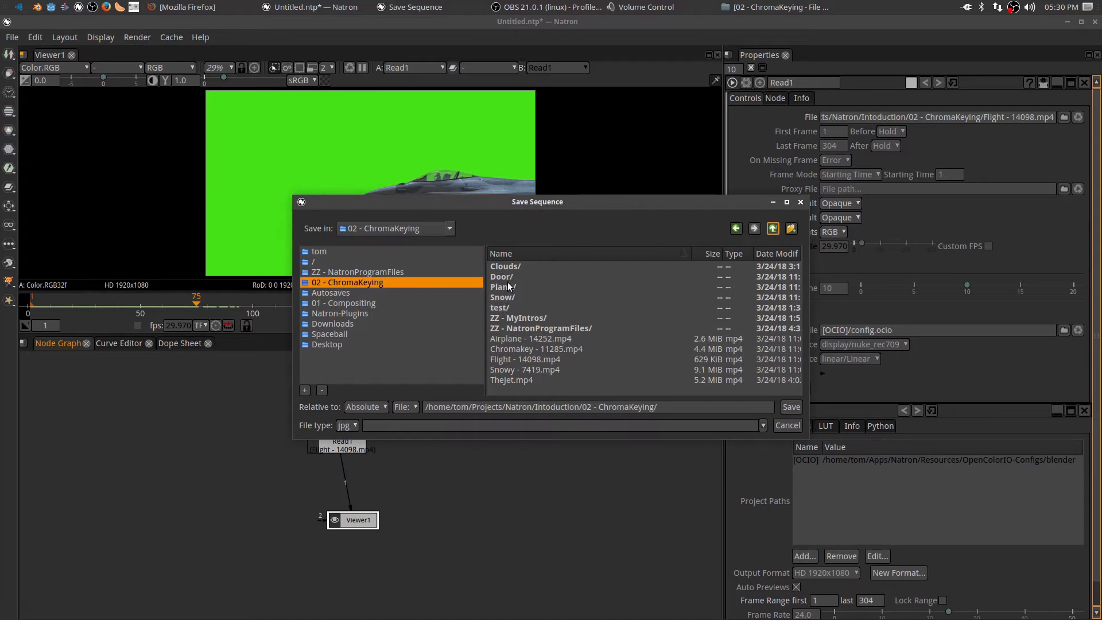
left_click(790, 229)
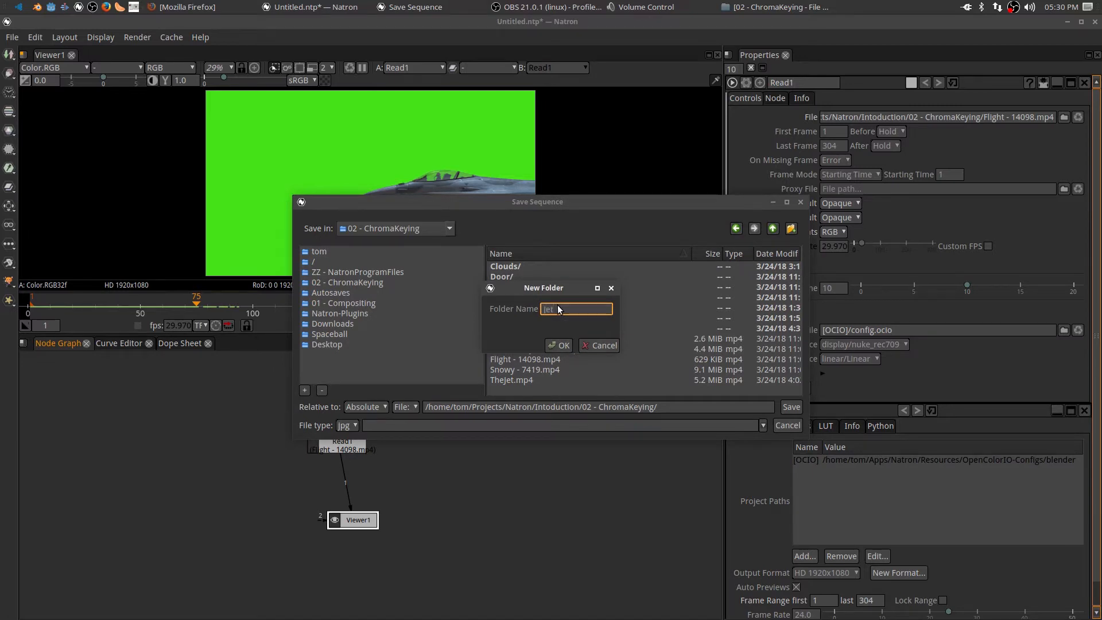
left_click(560, 345)
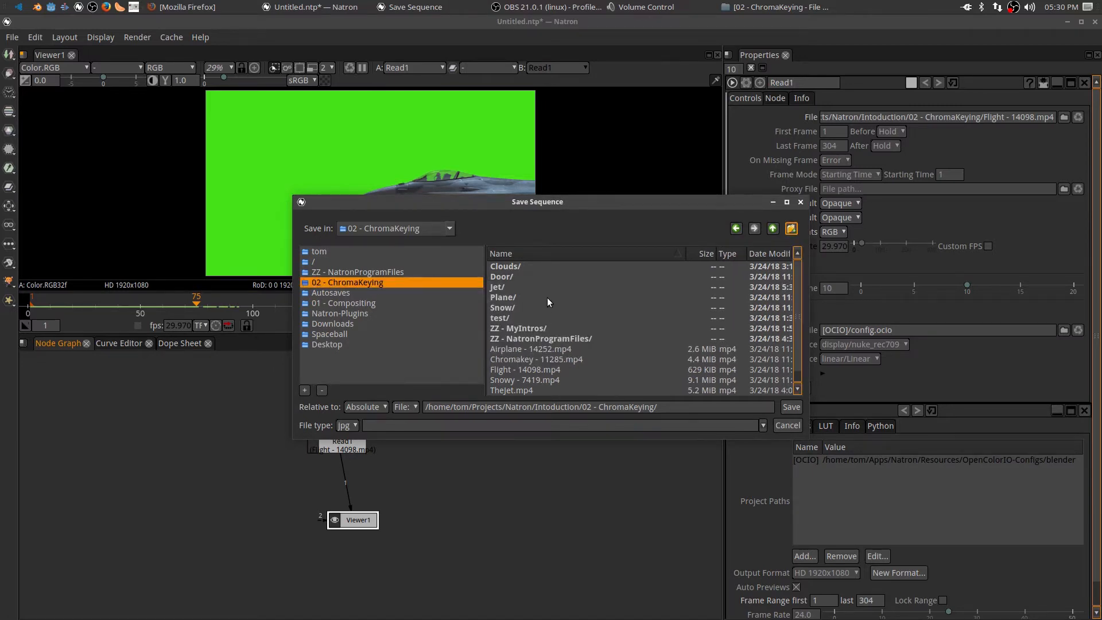
double_click(499, 288)
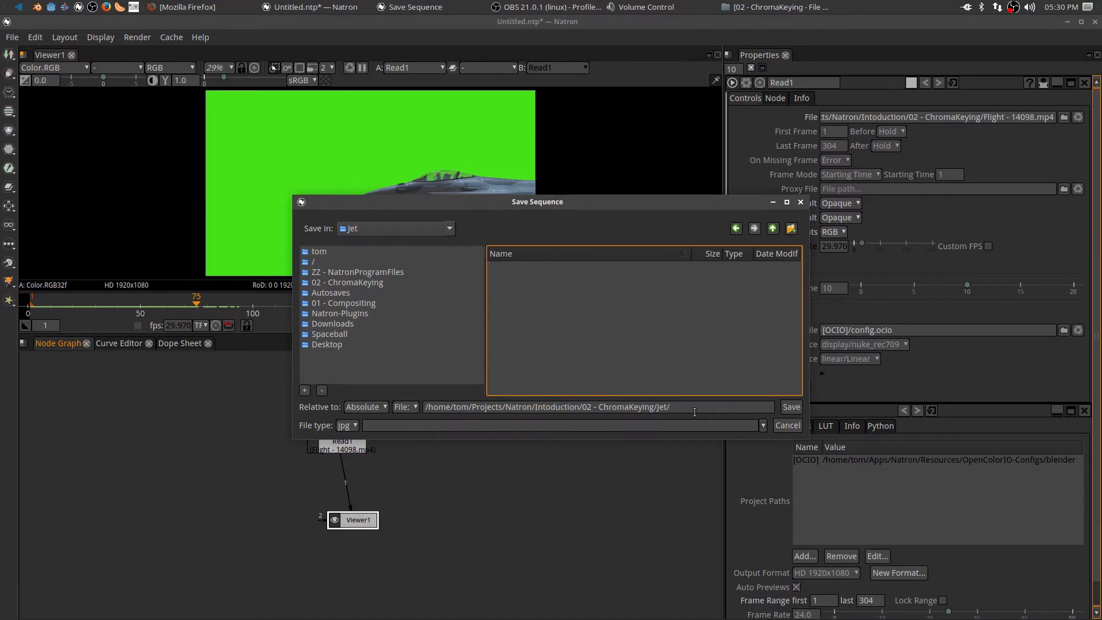
Save the output as the image sequence jet###.png in the Jet folder and connect the Write node to the jet clip
left_click(402, 407)
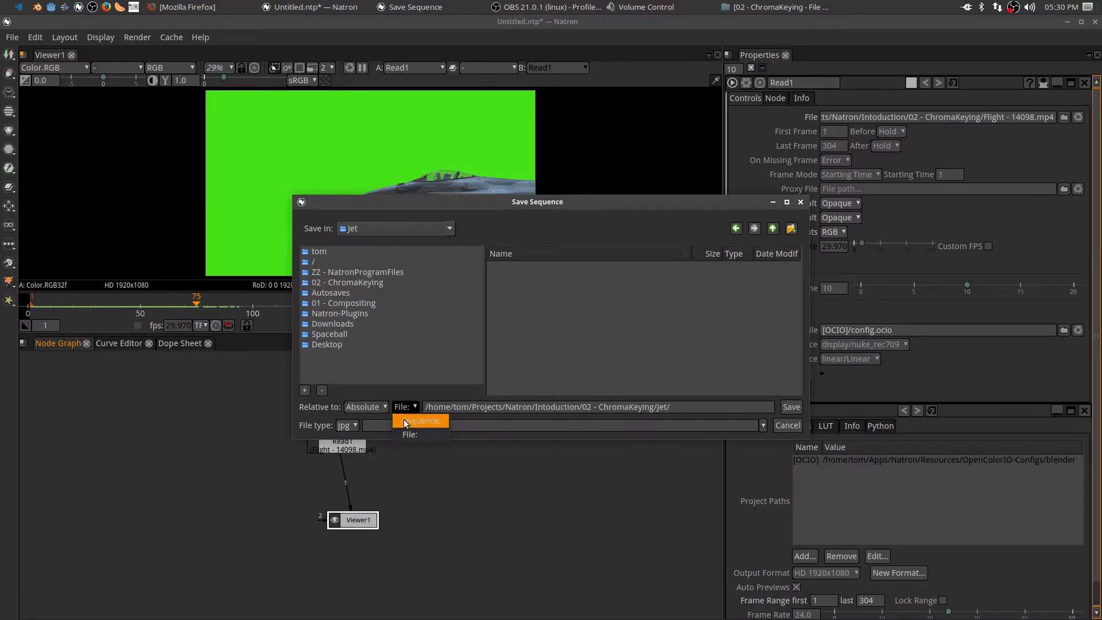
left_click(404, 421)
left_click(706, 410)
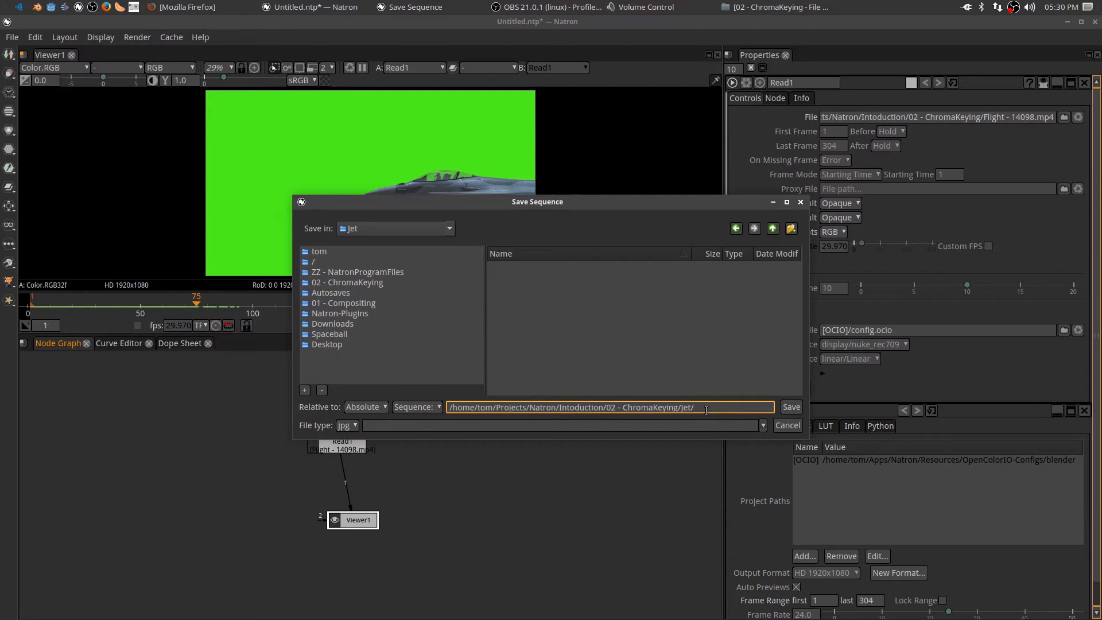
type("je")
type("t_##")
type(".png")
key("Return")
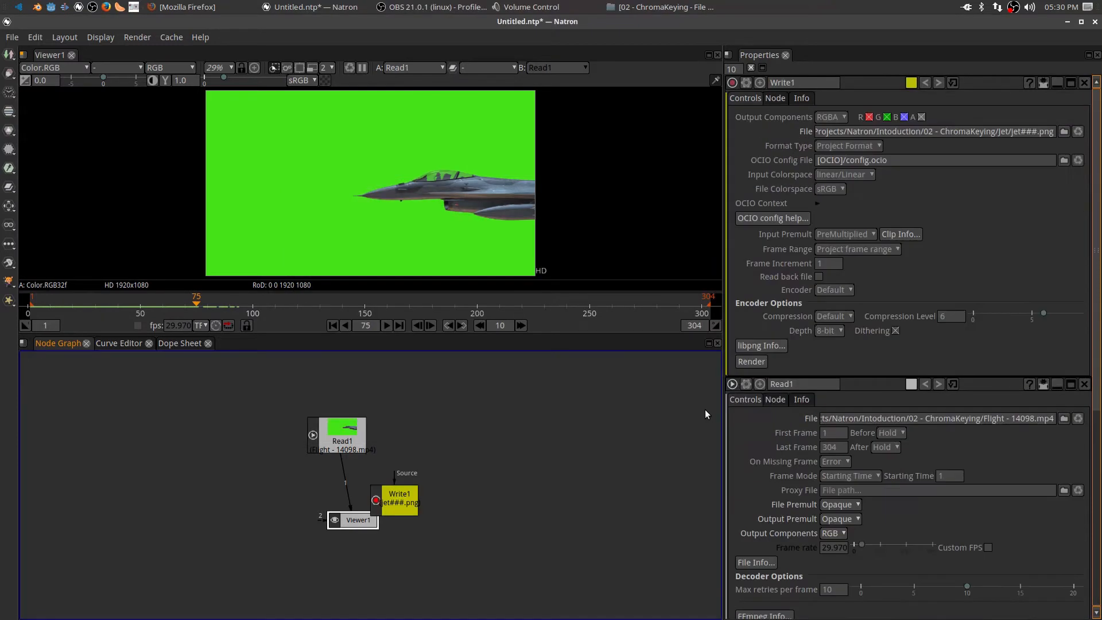
left_click_drag(396, 494, 337, 434)
Set the project's last frame to 293 and render the jet PNG sequence
scroll(857, 520, "down", 10)
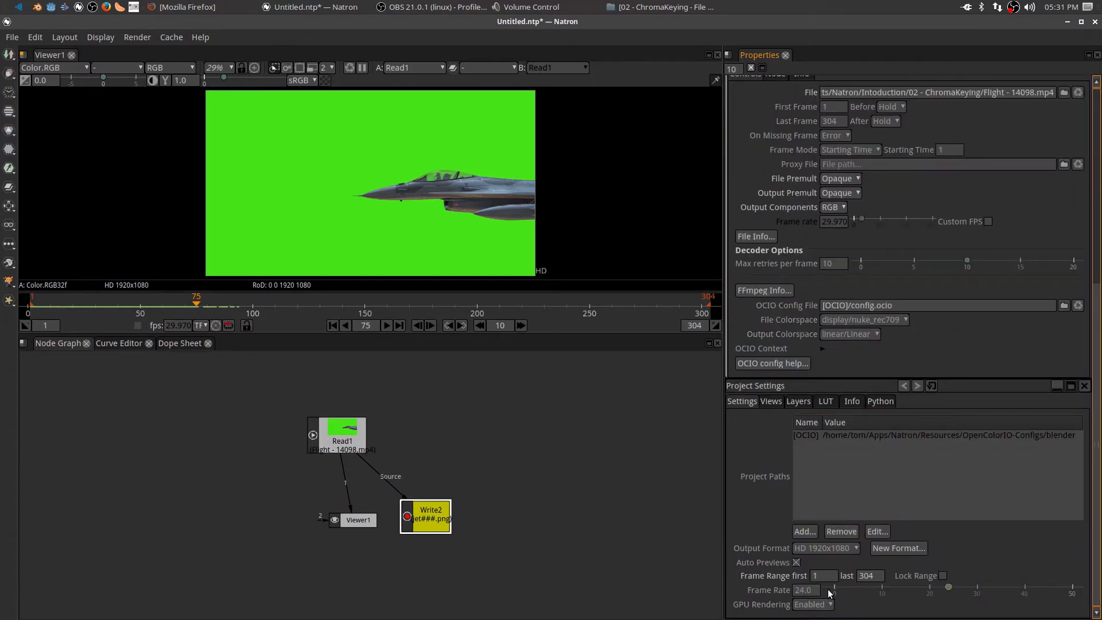
left_click(873, 576)
left_click_drag(876, 573, 849, 568)
type("293")
key("Return")
key("Return")
scroll(793, 473, "up", 10)
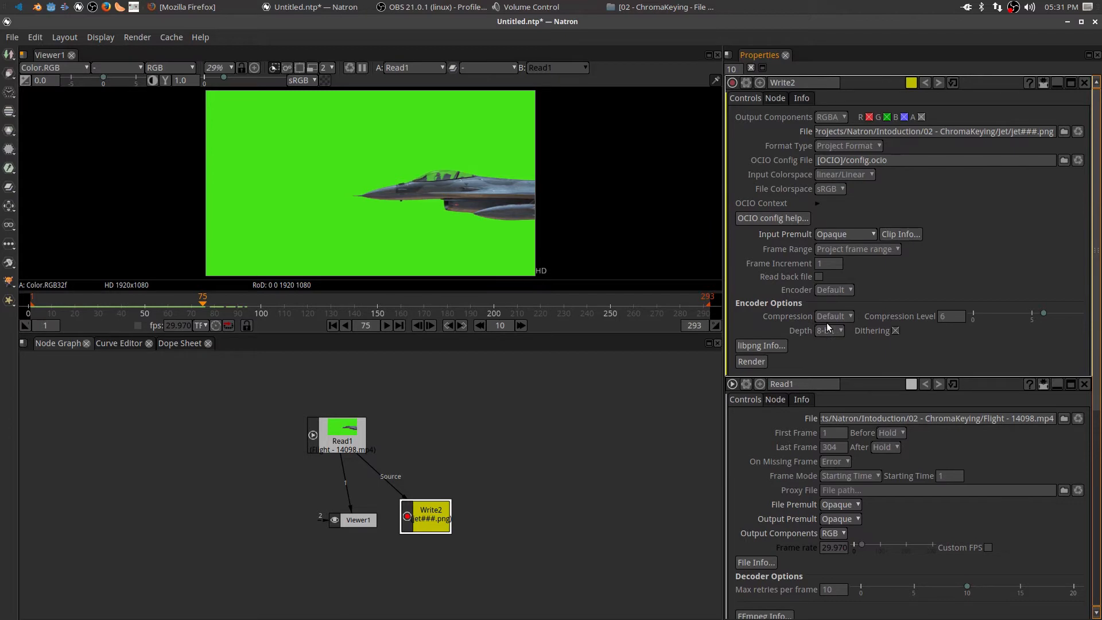
left_click(752, 362)
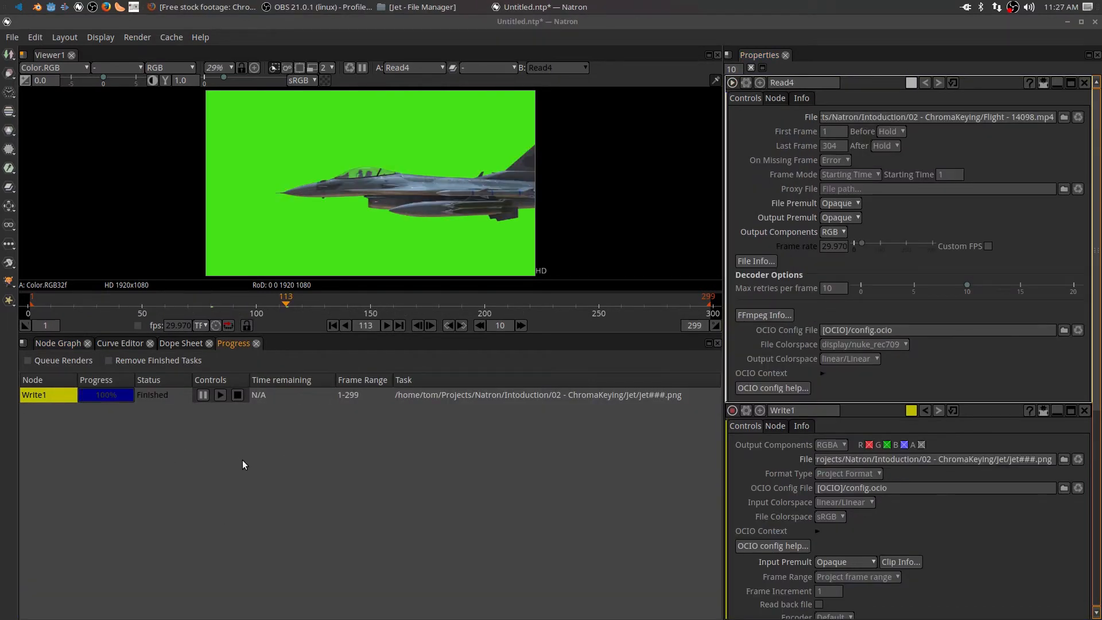
Return to the node graph and delete the Read node holding Flight - 14098.mp4
left_click(61, 342)
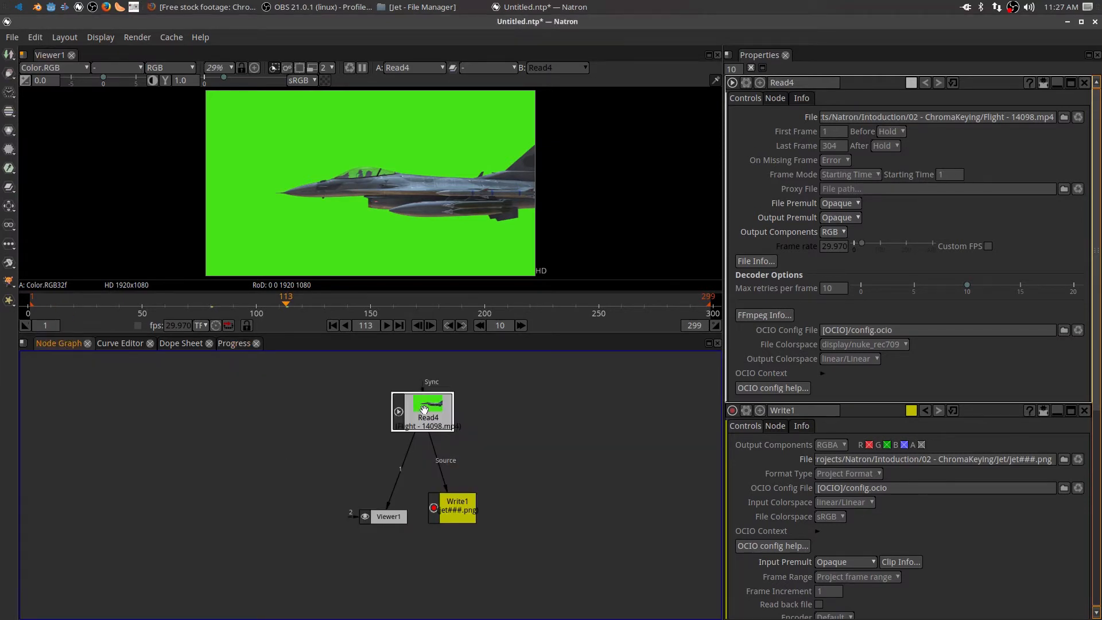
left_click_drag(424, 409, 425, 413)
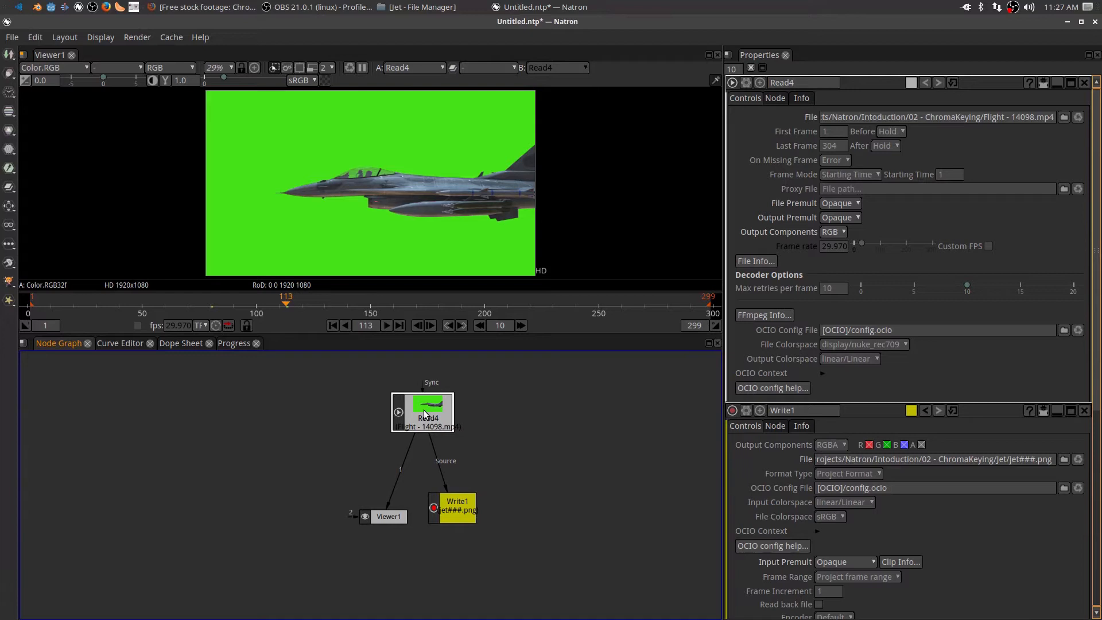
key("Delete")
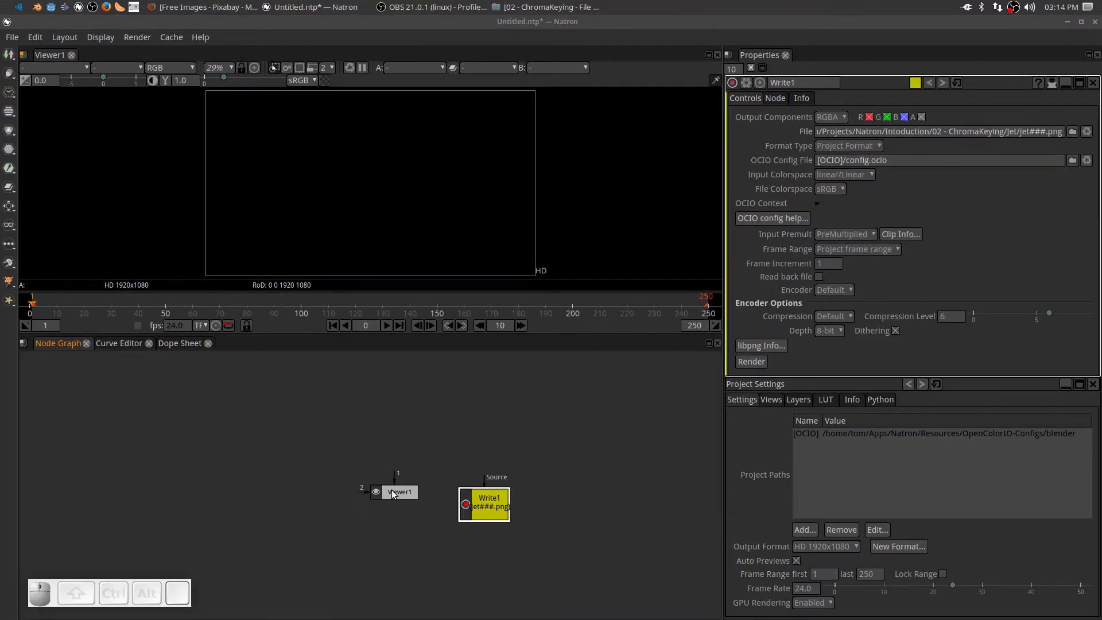
Add a Shadertoy node above the others and connect both the viewer and the Write node to it
scroll(418, 558, "up", 1)
left_click_drag(418, 559, 380, 560)
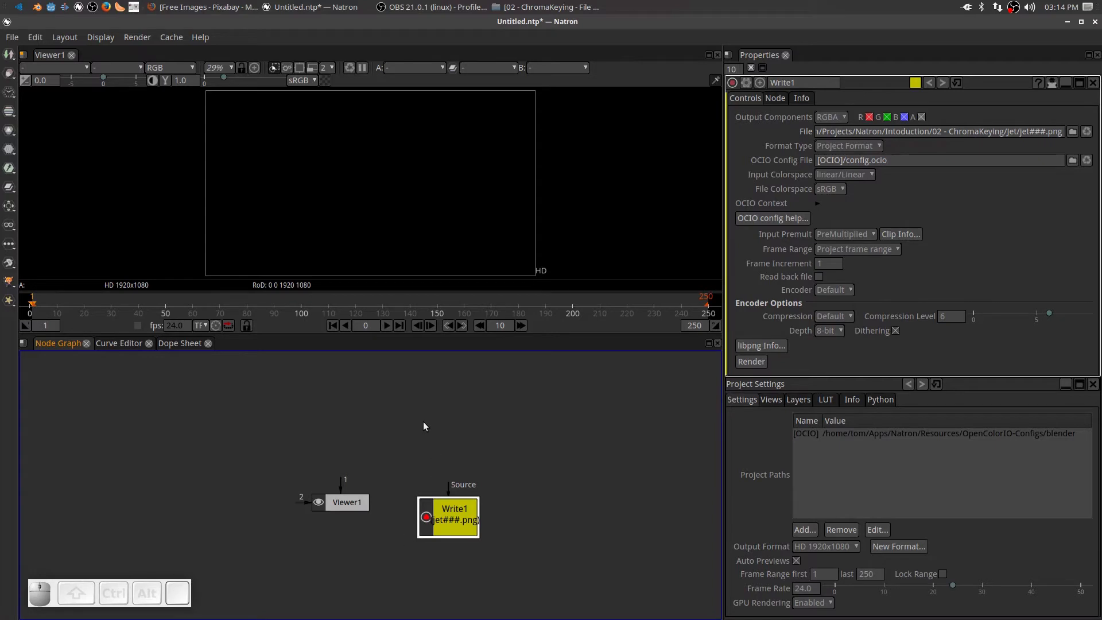
left_click(411, 411)
key("Tab")
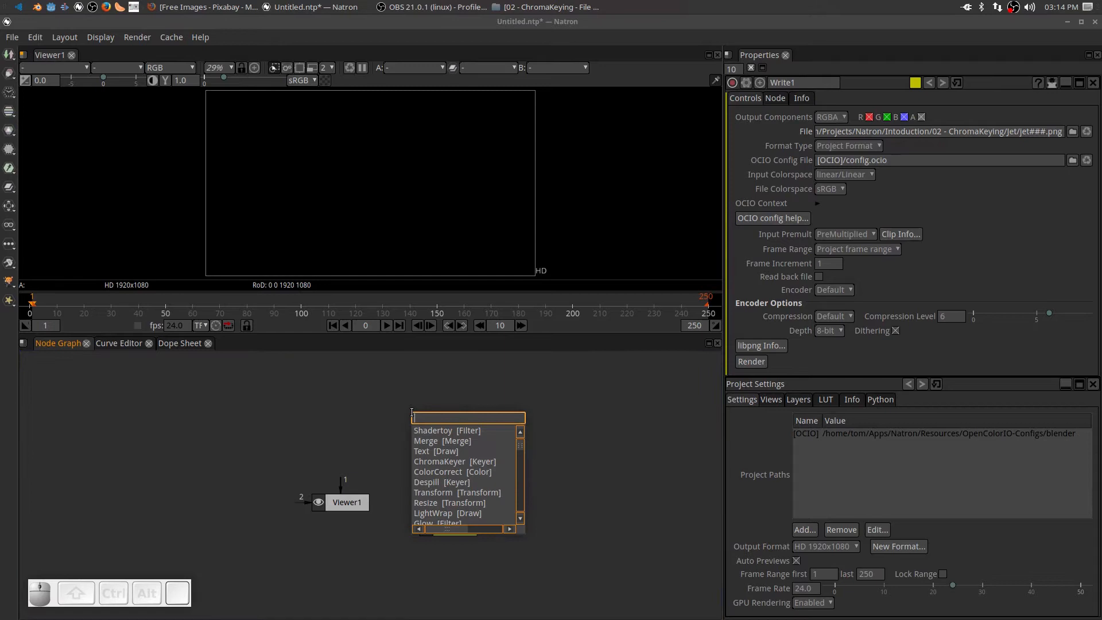
type("shader")
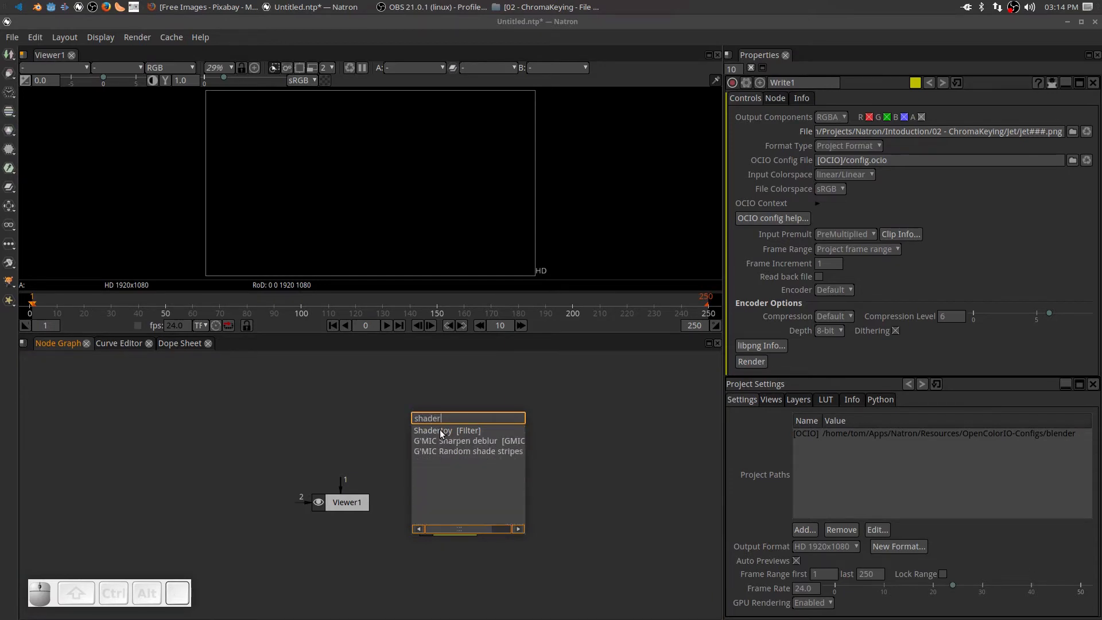
left_click(439, 430)
left_click_drag(489, 442, 404, 431)
left_click_drag(339, 490, 379, 438)
left_click_drag(450, 486, 386, 426)
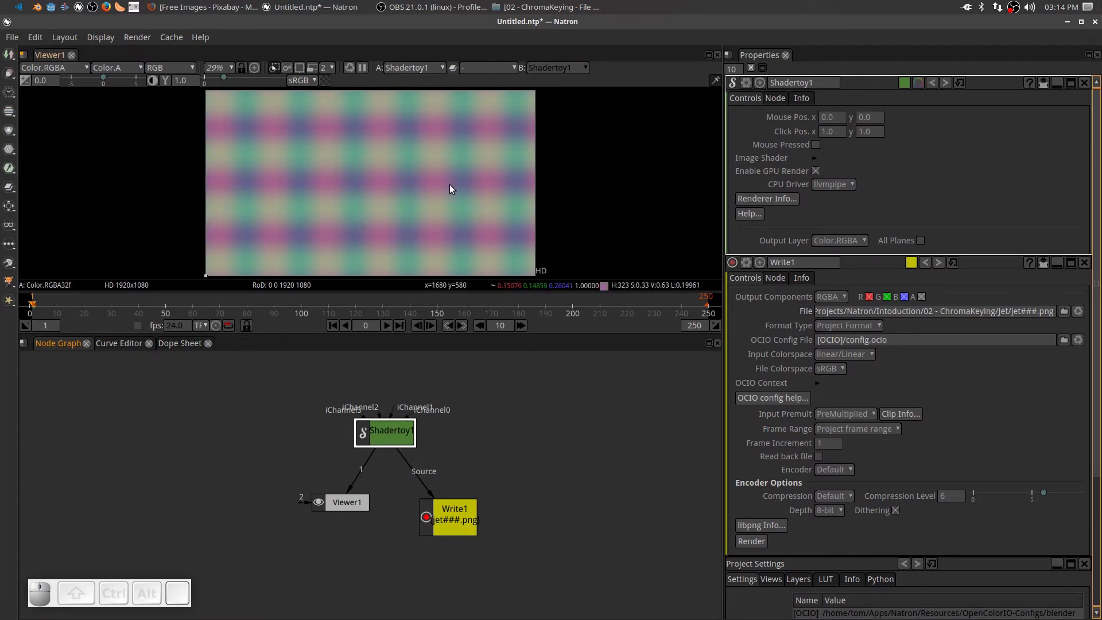
Load the Source preset Cloudy Sky into the Shadertoy node's image shader
left_click(814, 157)
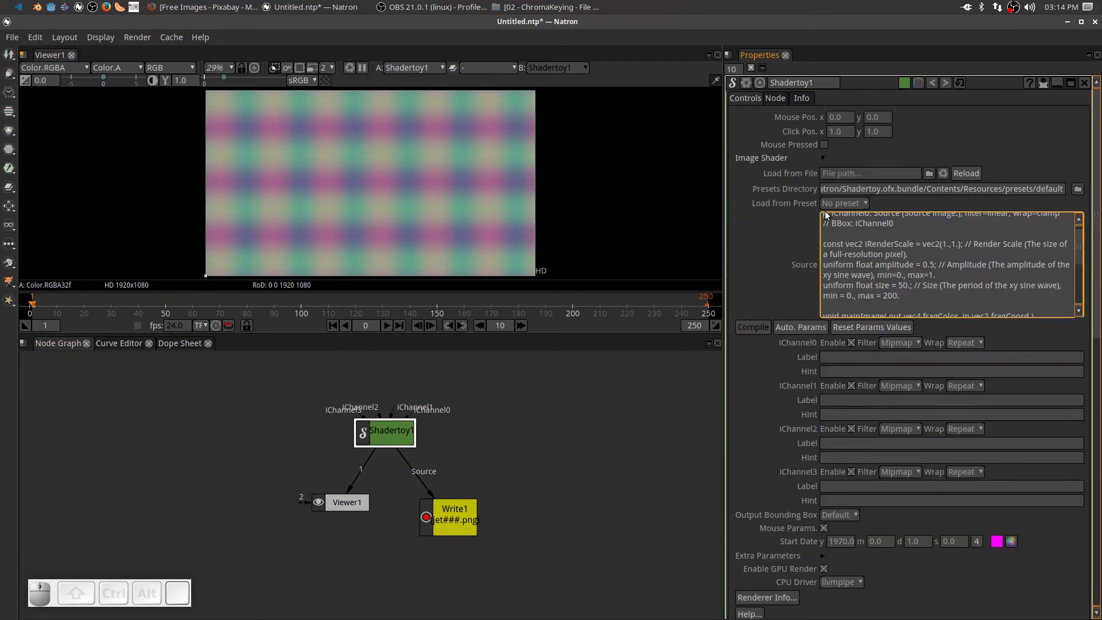
left_click(857, 202)
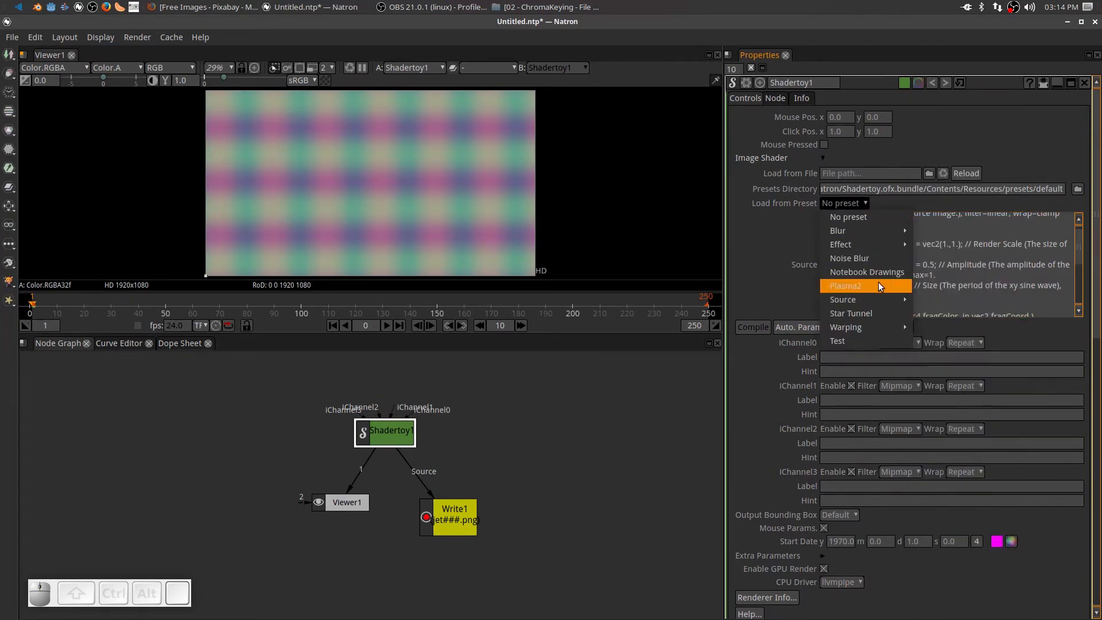
mouse_move(868, 297)
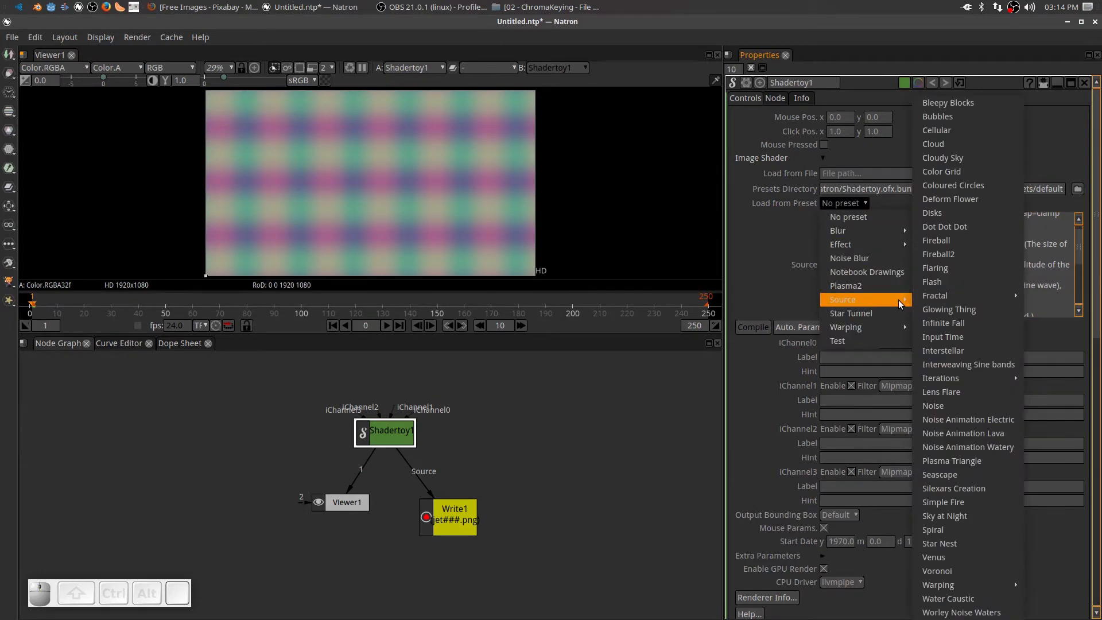
left_click(953, 160)
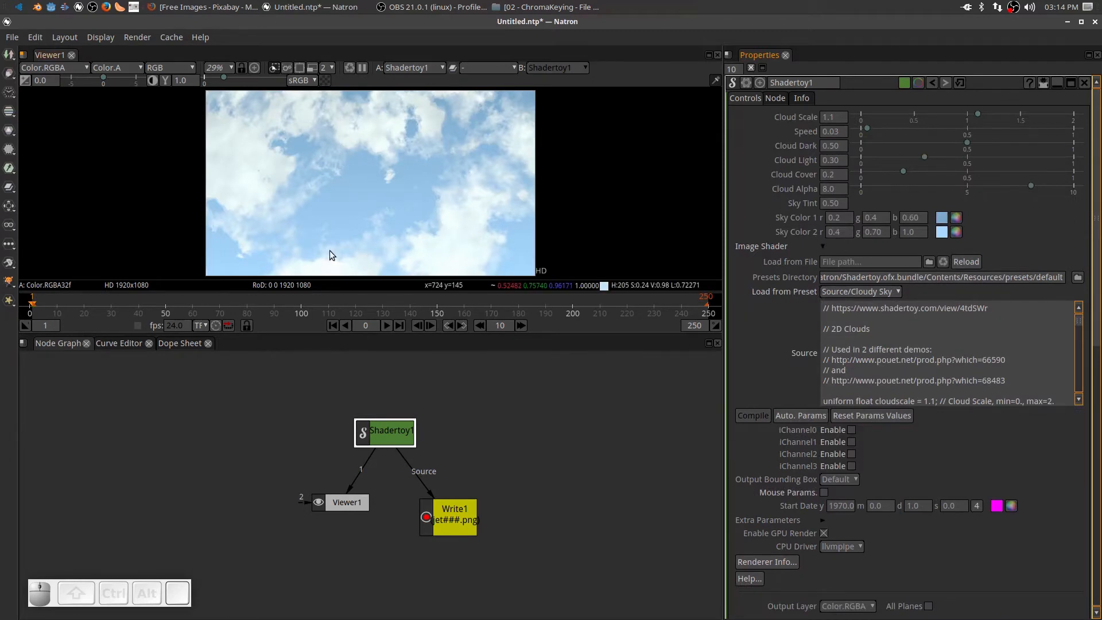
Move the Write node closer to the Shadertoy node, and set the project's last frame to 300
left_click_drag(453, 520, 446, 503)
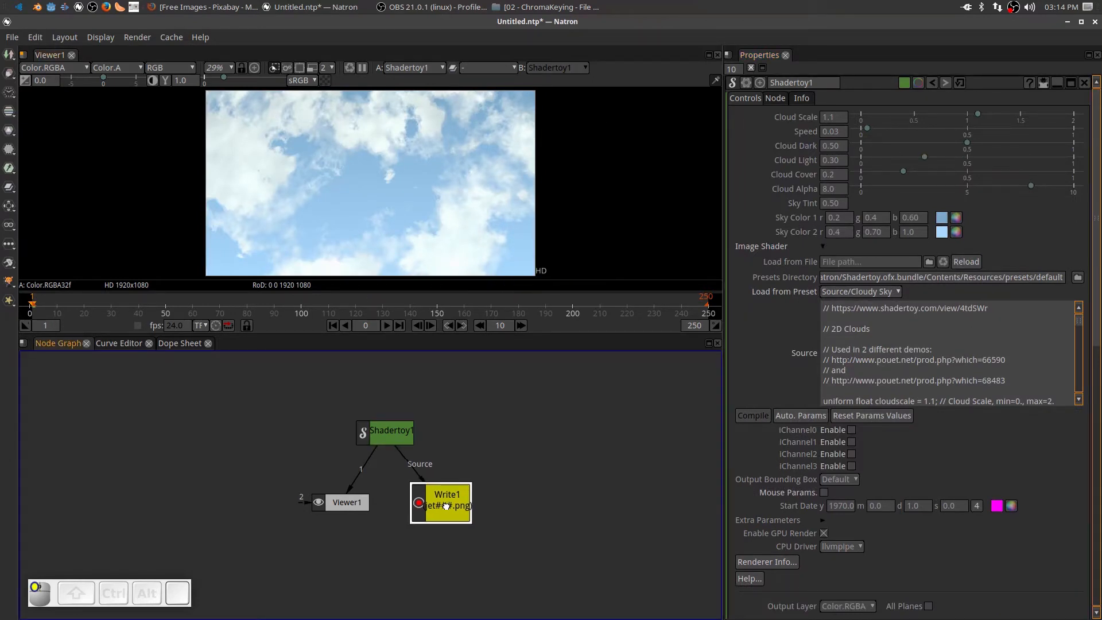
double_click(446, 503)
scroll(870, 487, "down", 10)
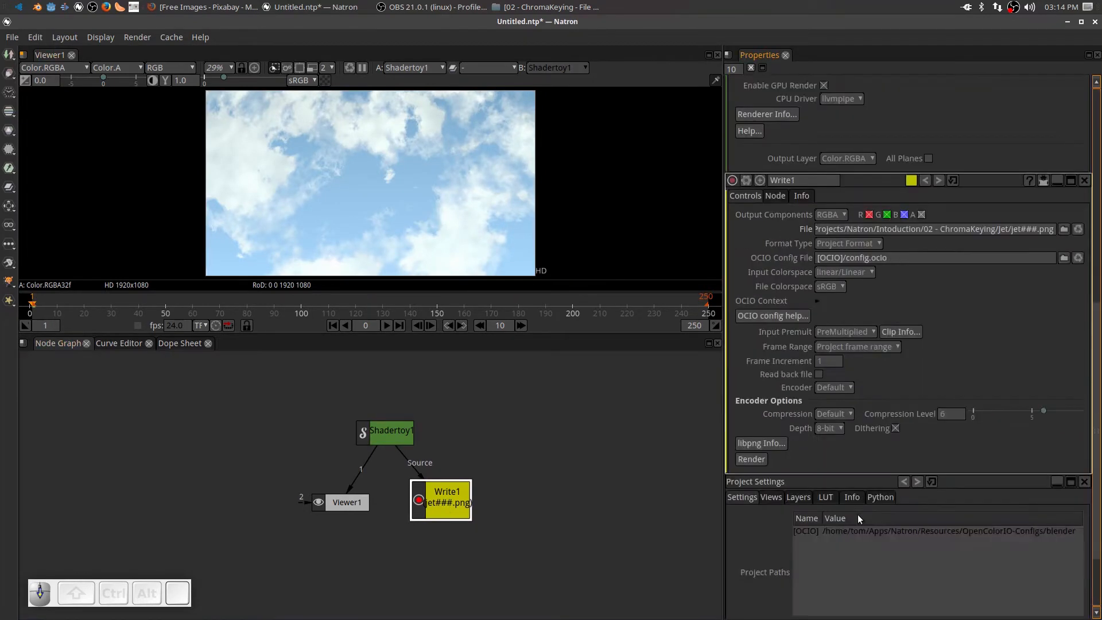
double_click(862, 579)
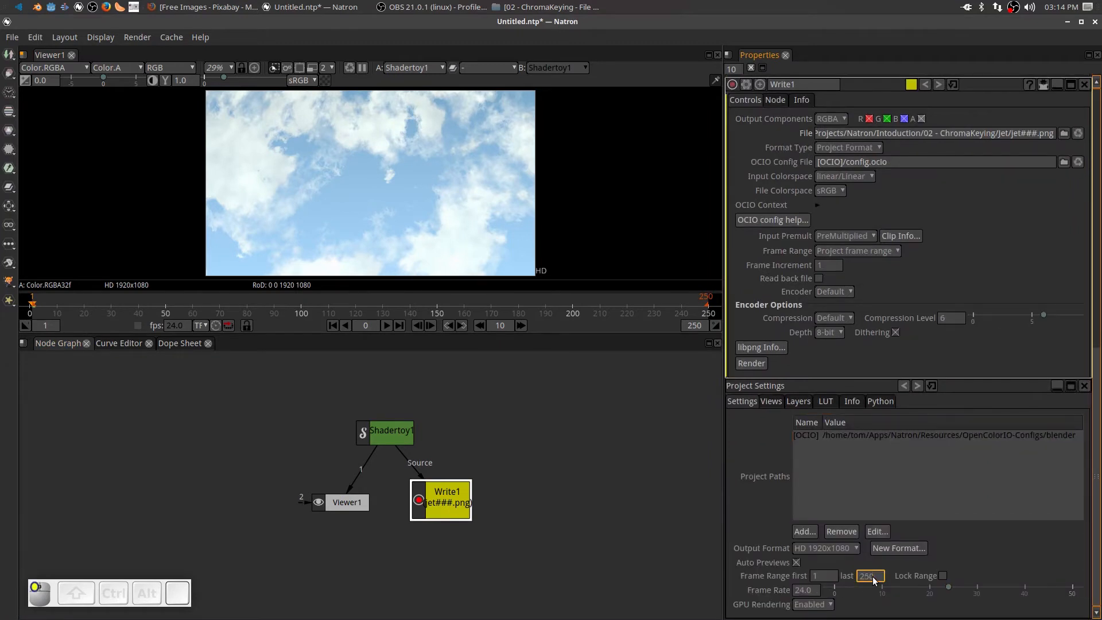
type("0")
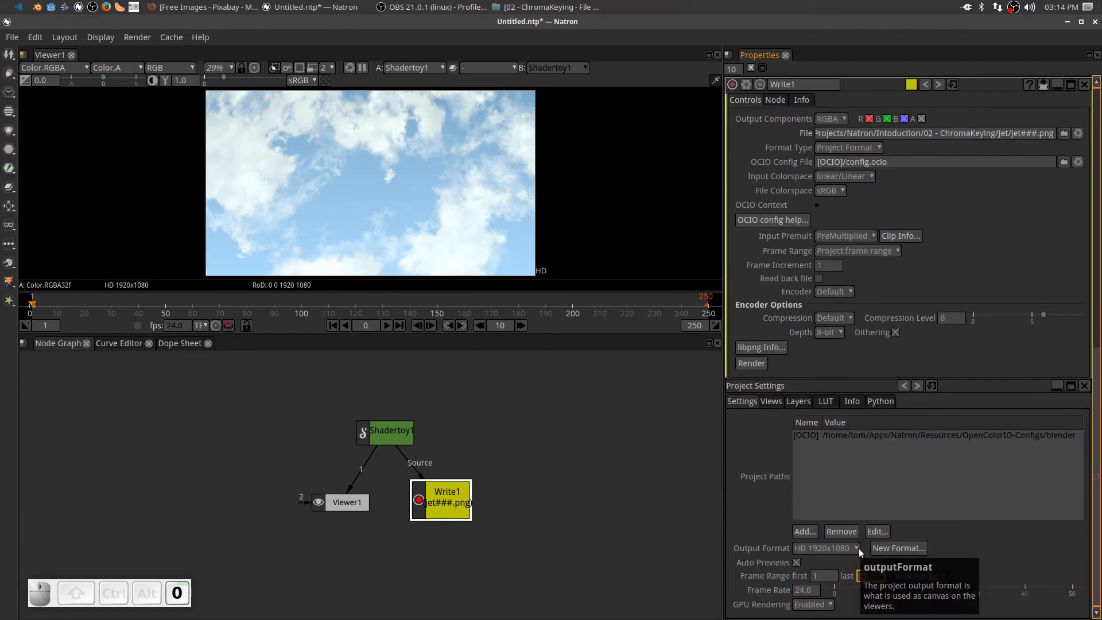
left_click(963, 545)
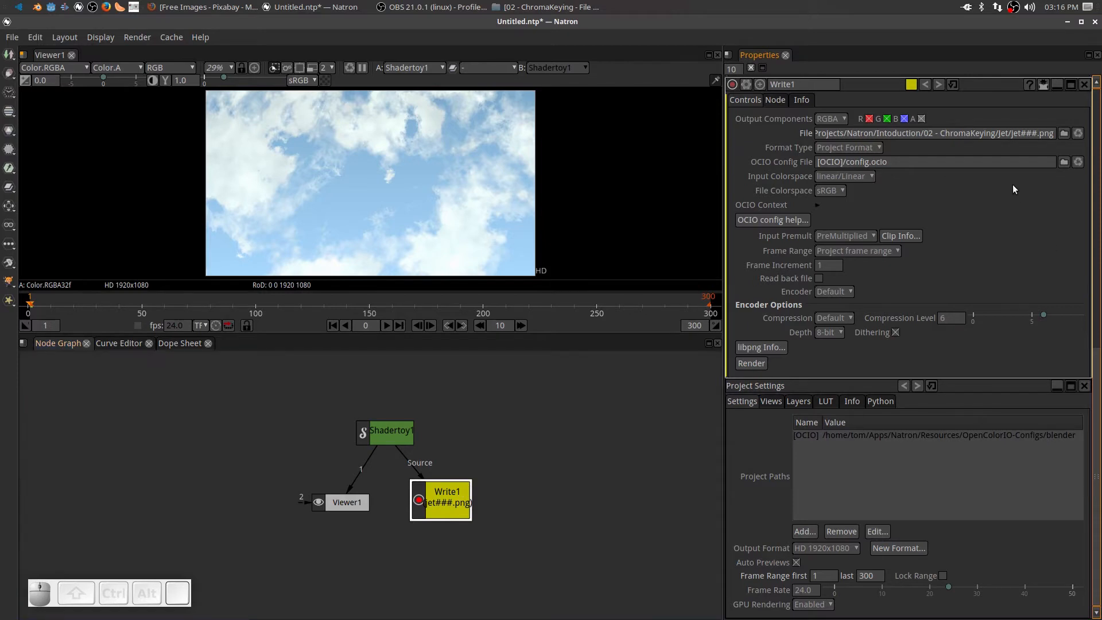
Browse for a new Write node output location and create a Clouds folder inside 02 - ChromaKeying
left_click(1062, 133)
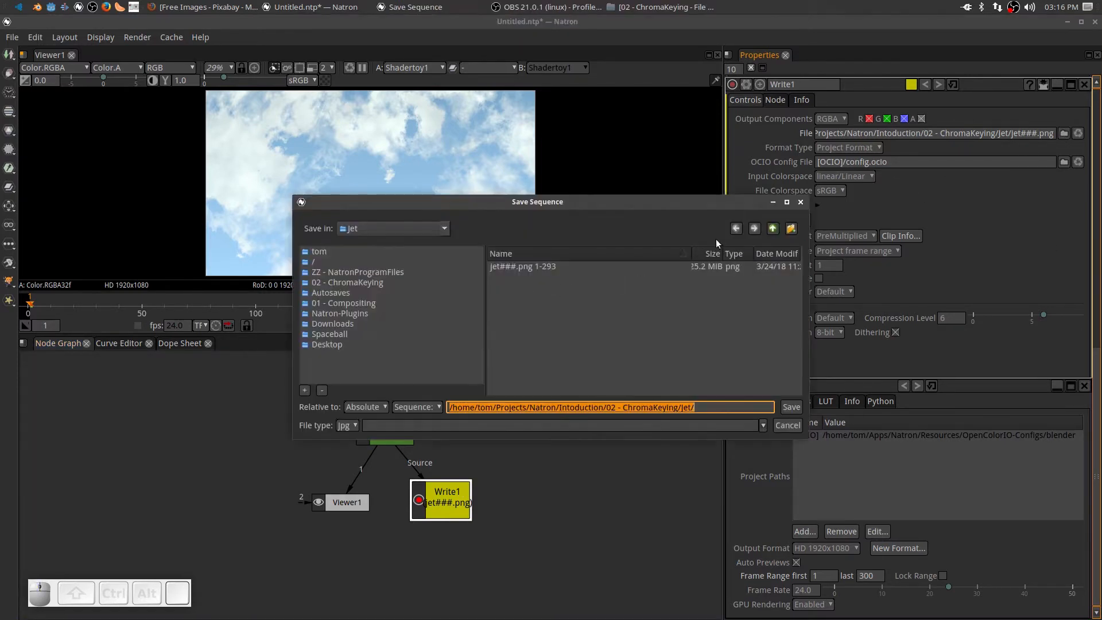
left_click(773, 229)
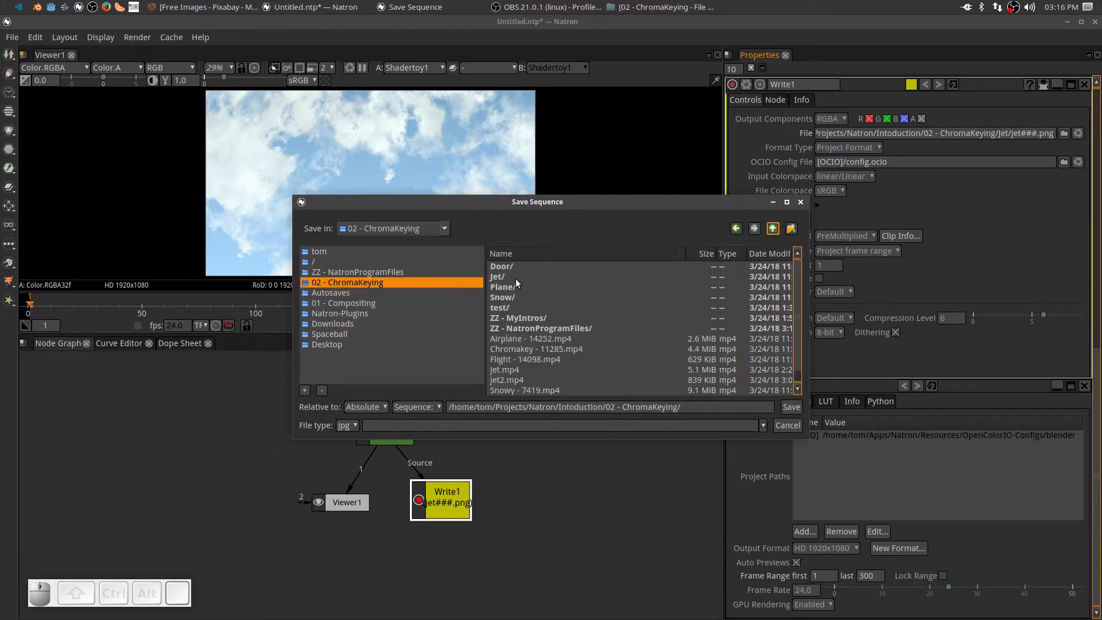
left_click(792, 228)
left_click(601, 311)
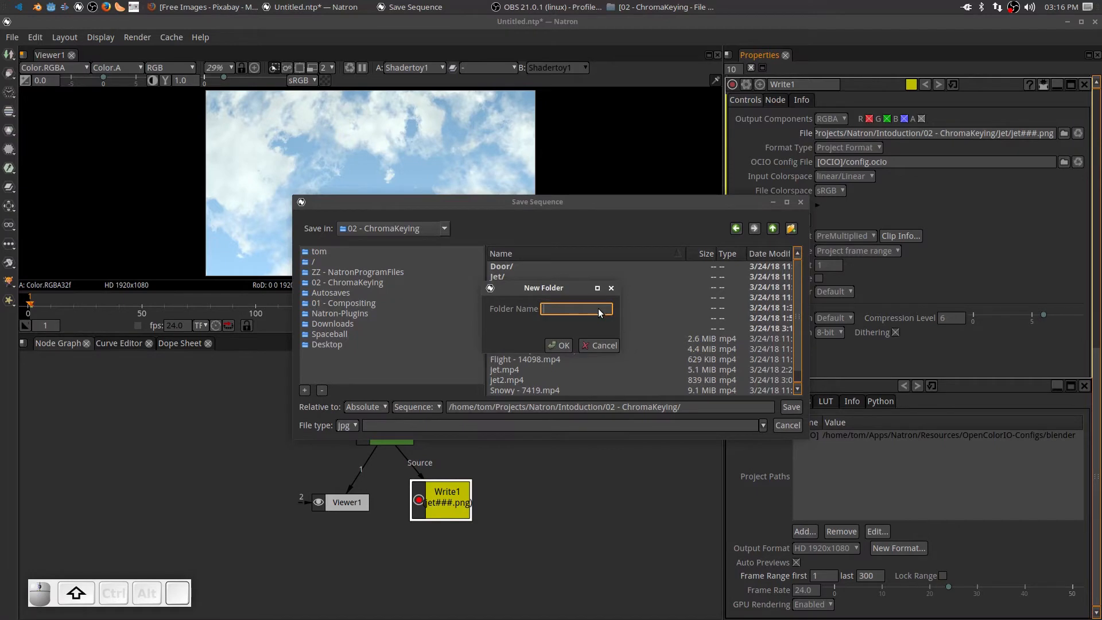
type("Clouds")
key("Return")
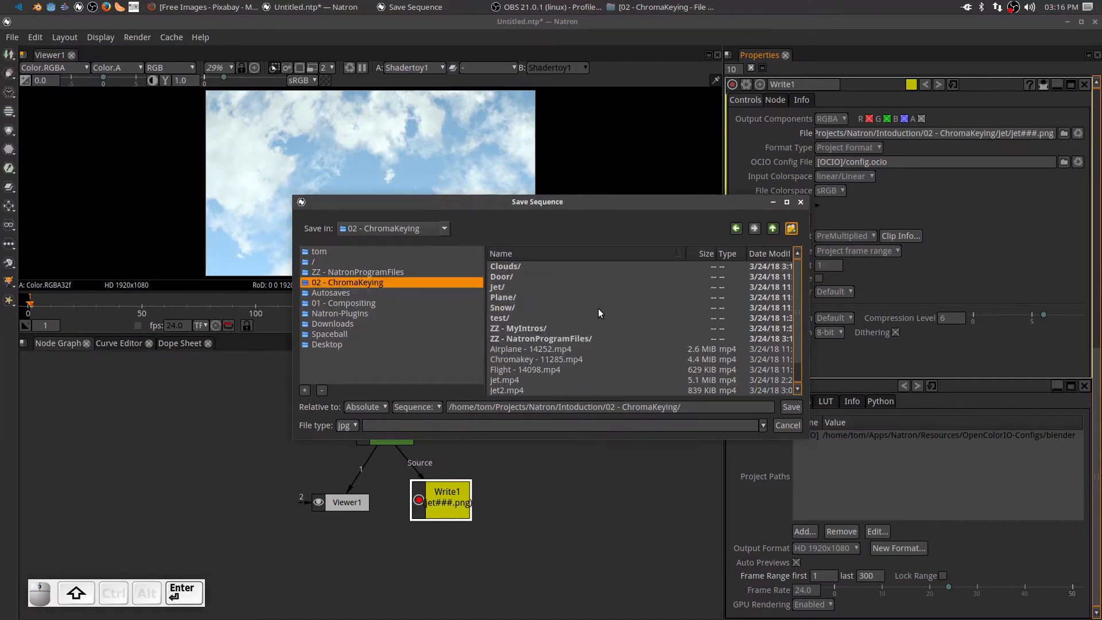
Set the Write node's output file to cloud###.png inside the Clouds folder
double_click(497, 265)
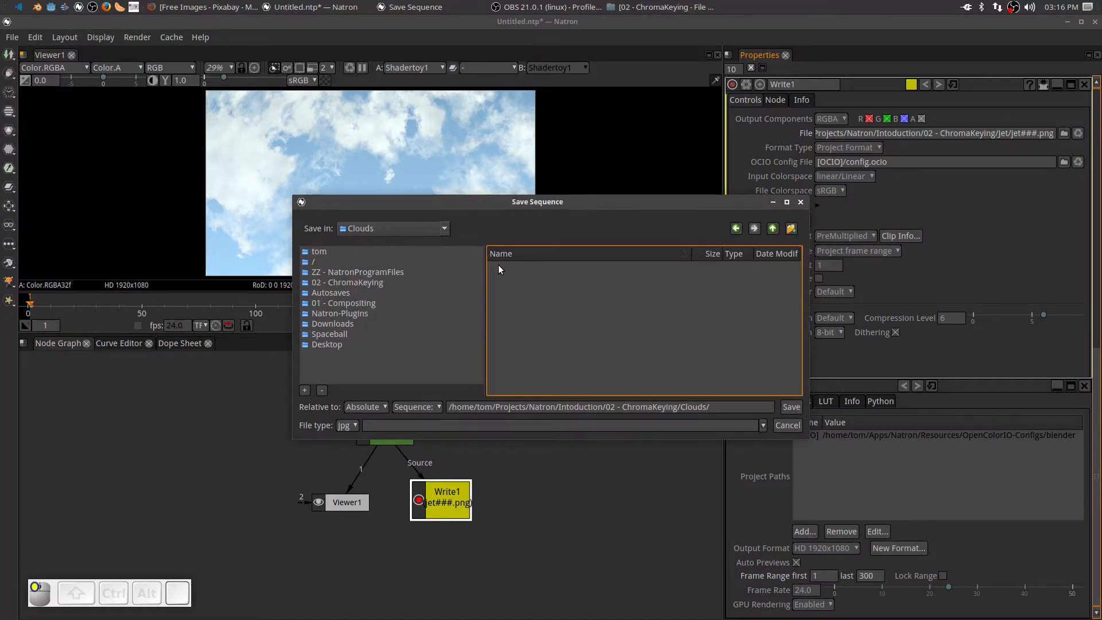
left_click(715, 407)
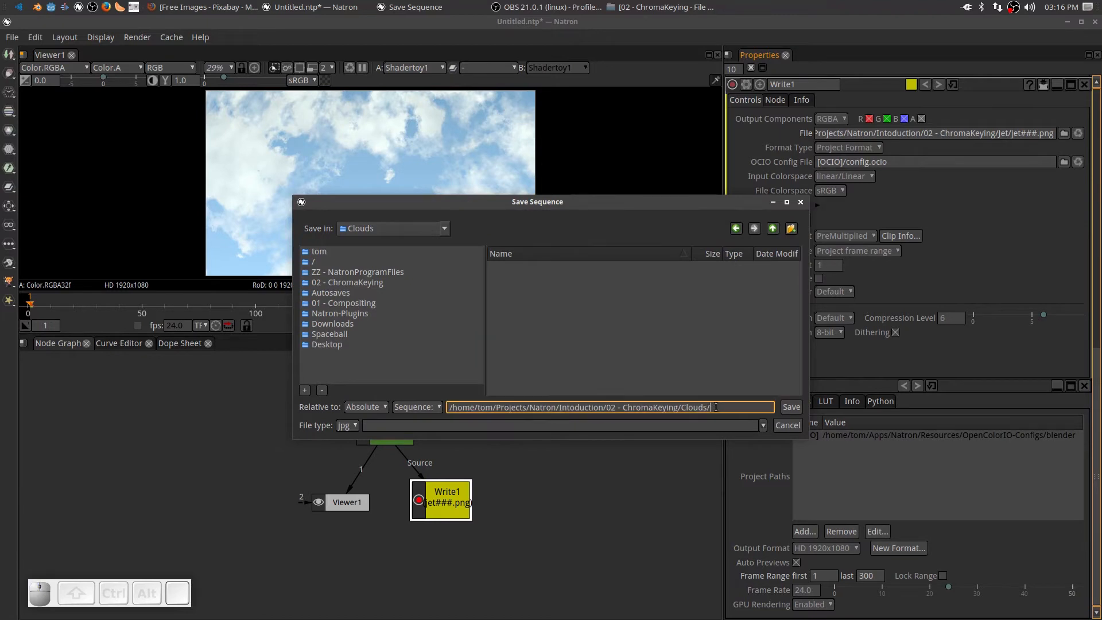
type("cloud###.png")
left_click(792, 407)
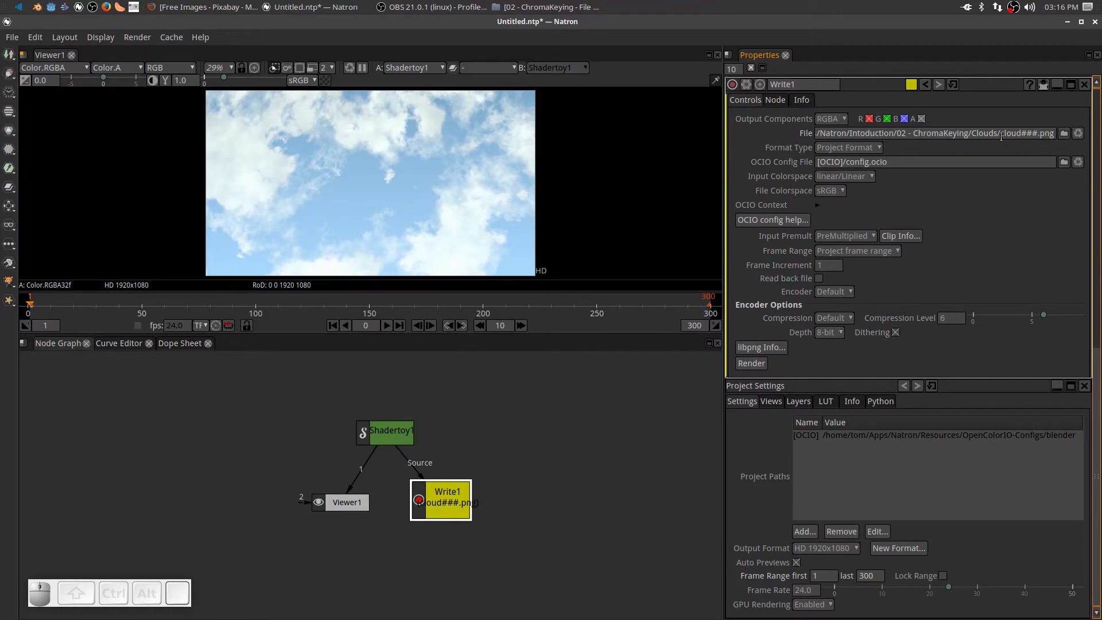
Render the cloudy sky through the Write node over the project frame range
left_click(871, 236)
left_click(867, 250)
left_click(752, 363)
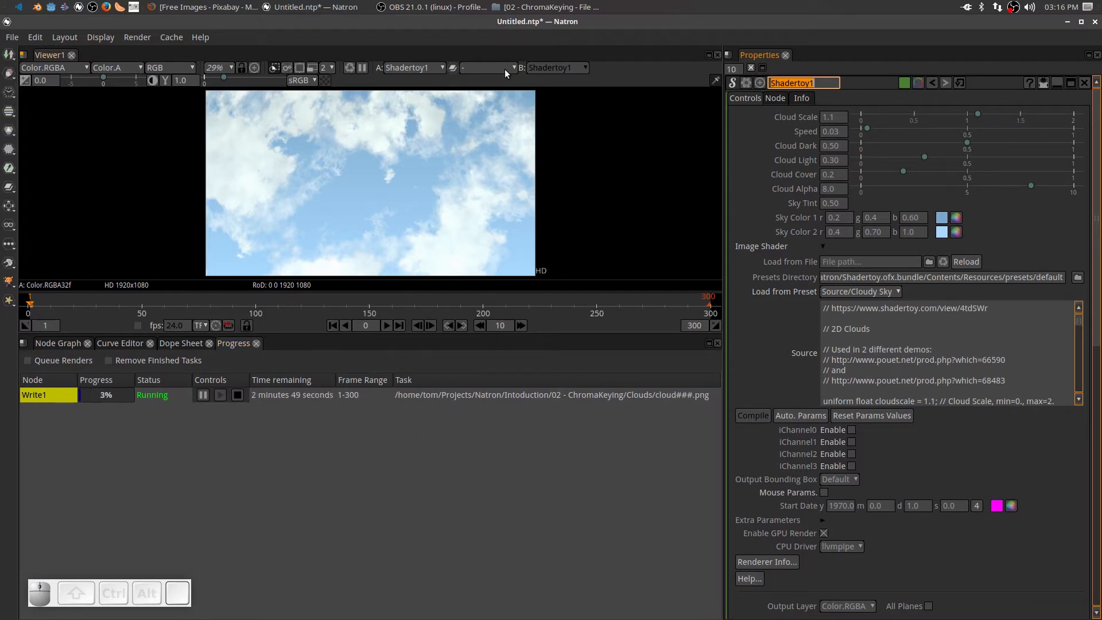
Switch to the file manager and check the rendered PNG files in the Clouds folder
left_click(528, 7)
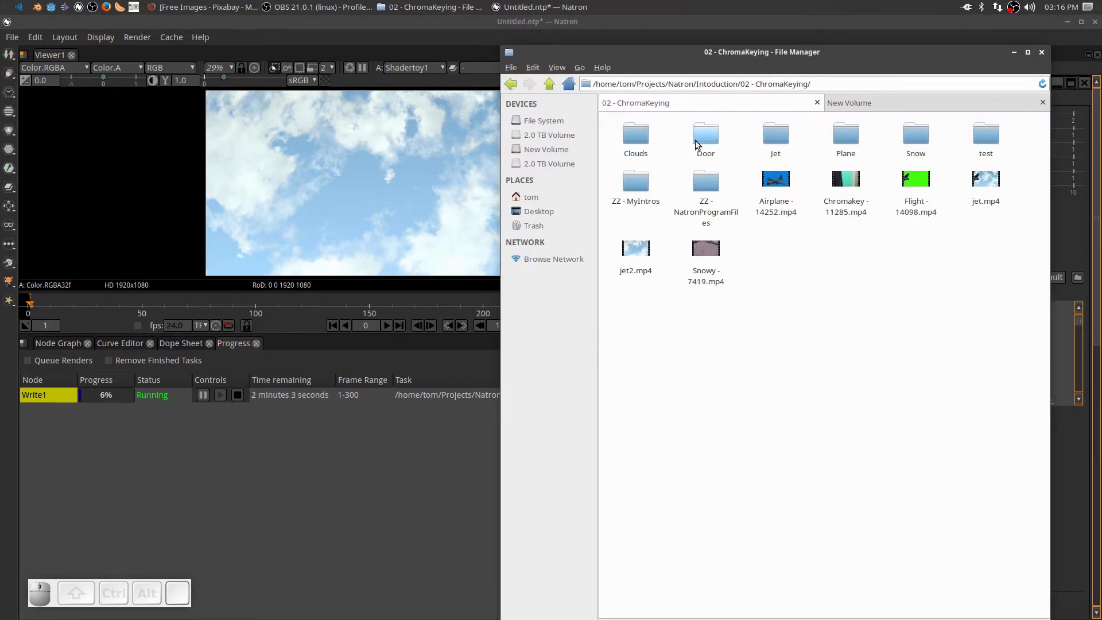
double_click(637, 137)
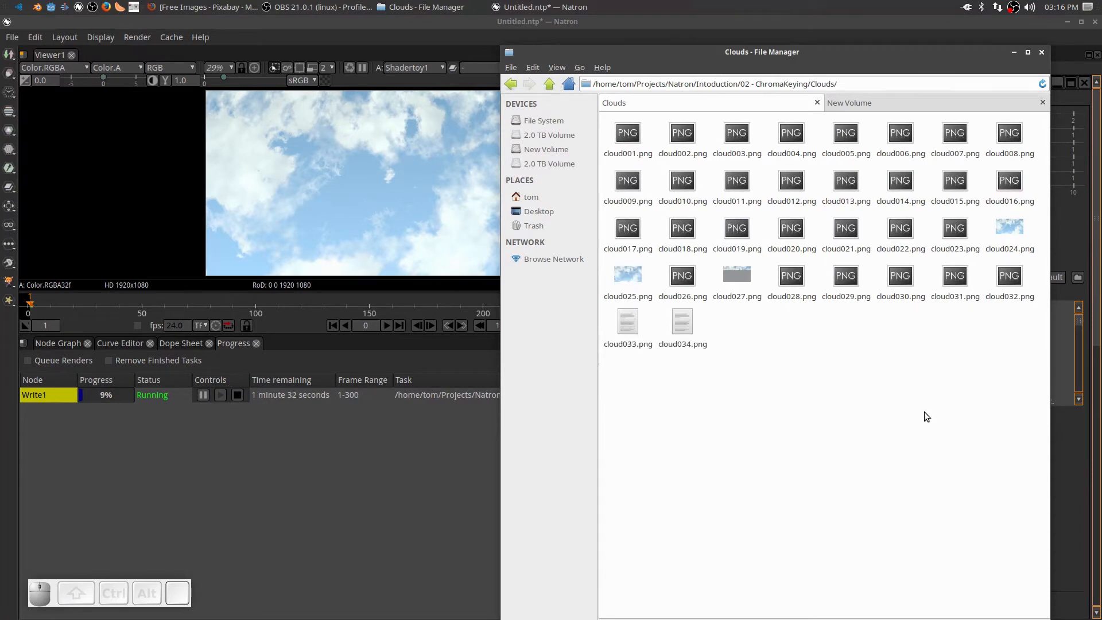
left_click(1014, 51)
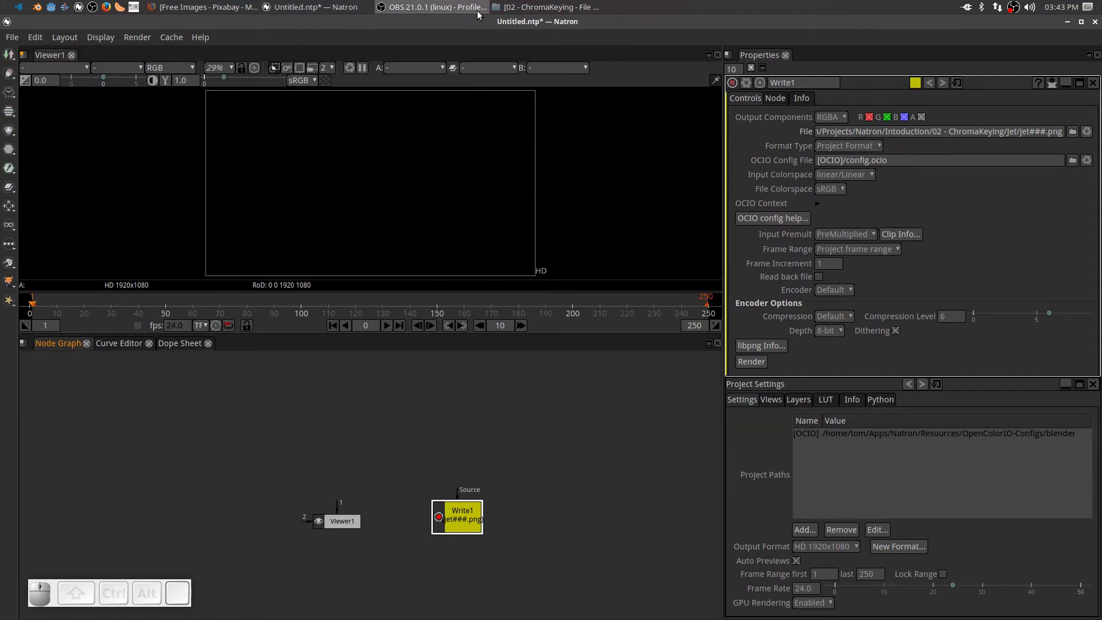
Import the Jet and Clouds folders from the file manager into the Natron node graph as image sequences
left_click(528, 7)
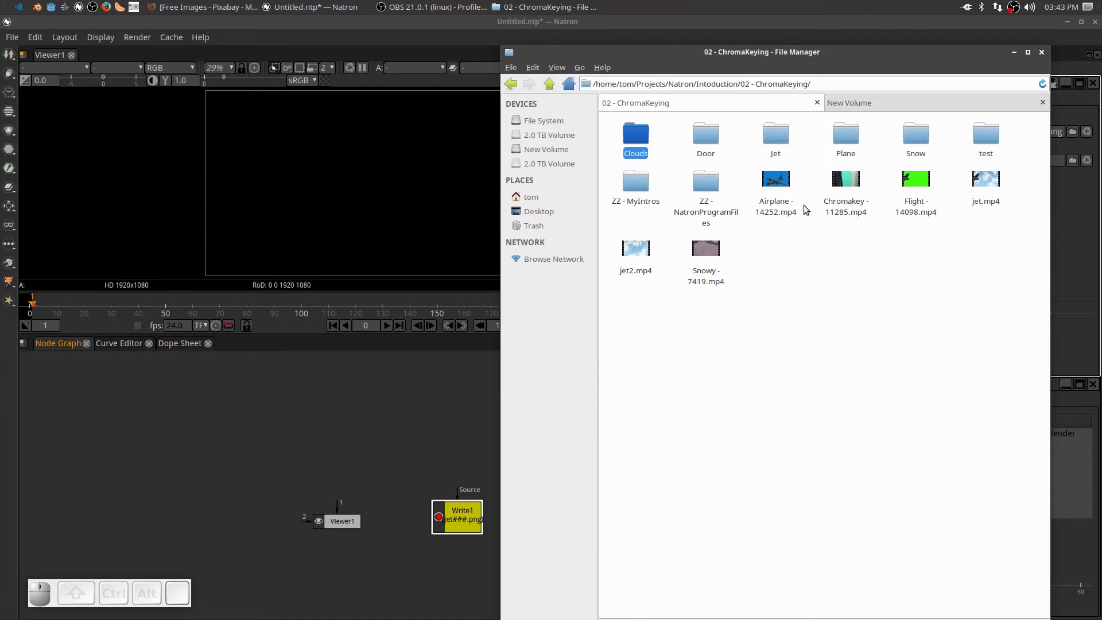
left_click(779, 140)
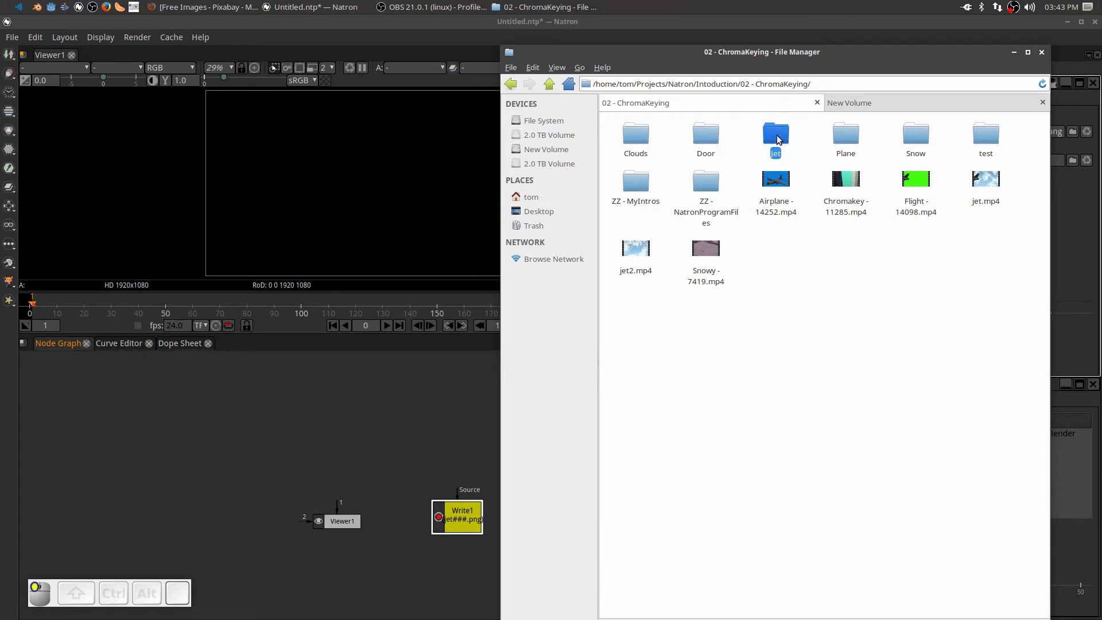
left_click_drag(779, 140, 283, 403)
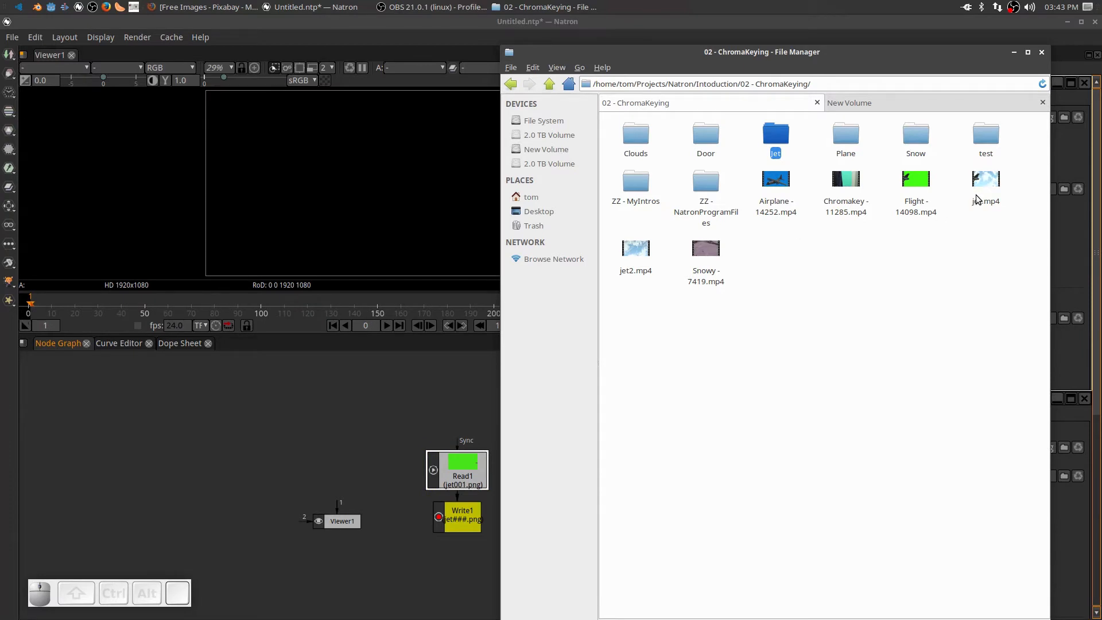
left_click_drag(627, 141, 310, 435)
Spread out the jet and cloud Read nodes, move the Write node aside, and connect the viewer to the jet Read node
left_click_drag(458, 478, 224, 435)
left_click_drag(291, 451, 503, 459)
left_click_drag(415, 501, 377, 434)
left_click_drag(462, 520, 619, 550)
left_click_drag(361, 437, 410, 415)
left_click_drag(245, 425, 309, 420)
left_click_drag(339, 506, 300, 421)
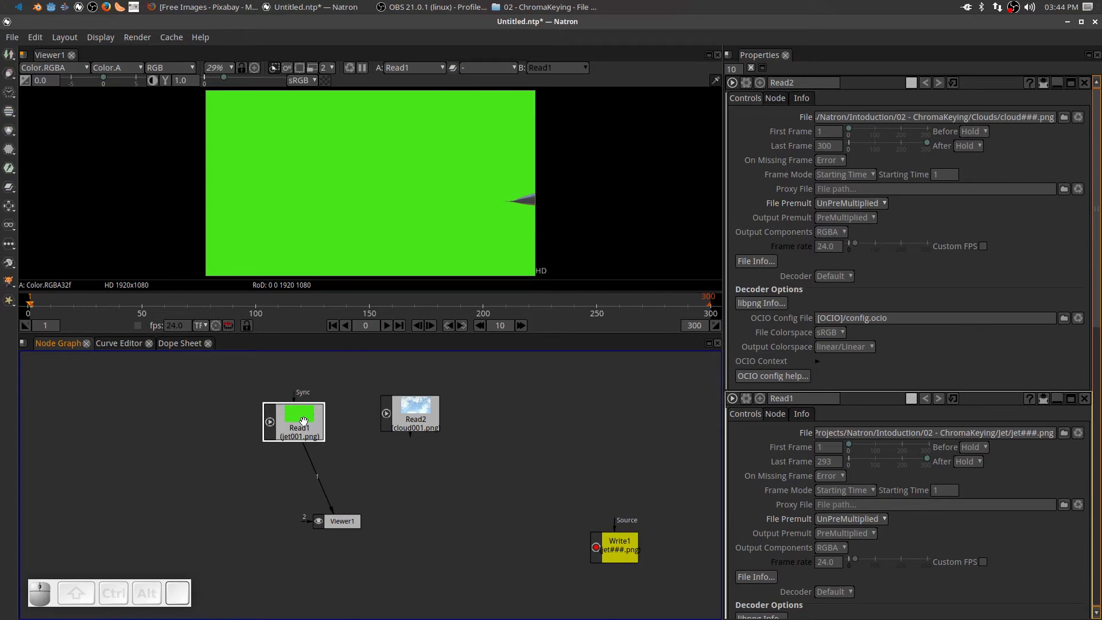
Play the jet sequence and scrub through to the timeline's last frame to check where the jet leaves the picture
left_click(382, 325)
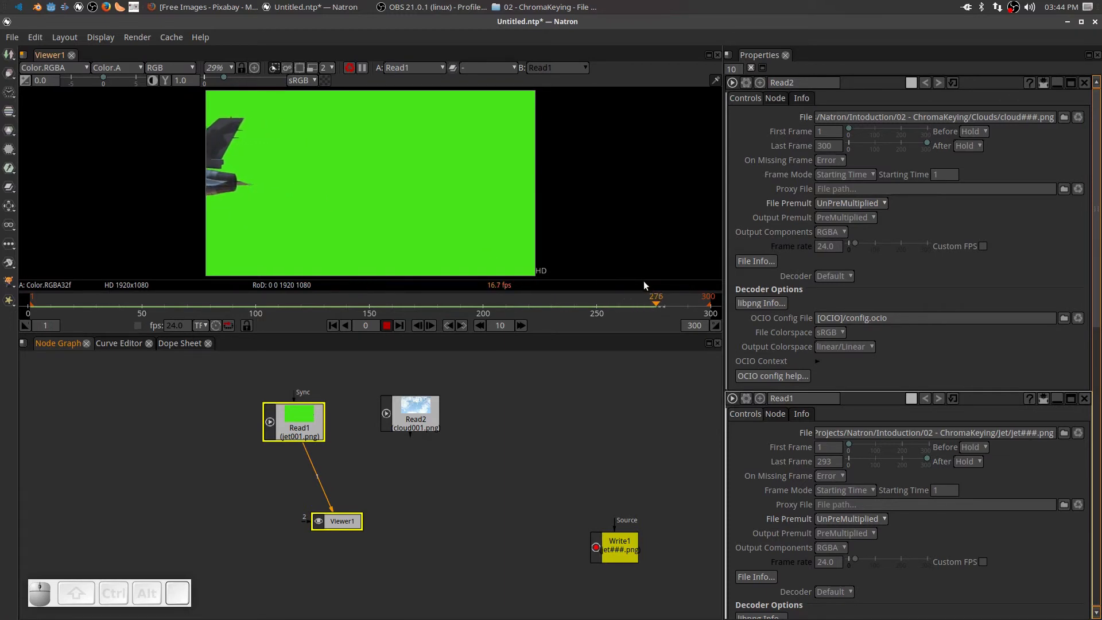
left_click(387, 326)
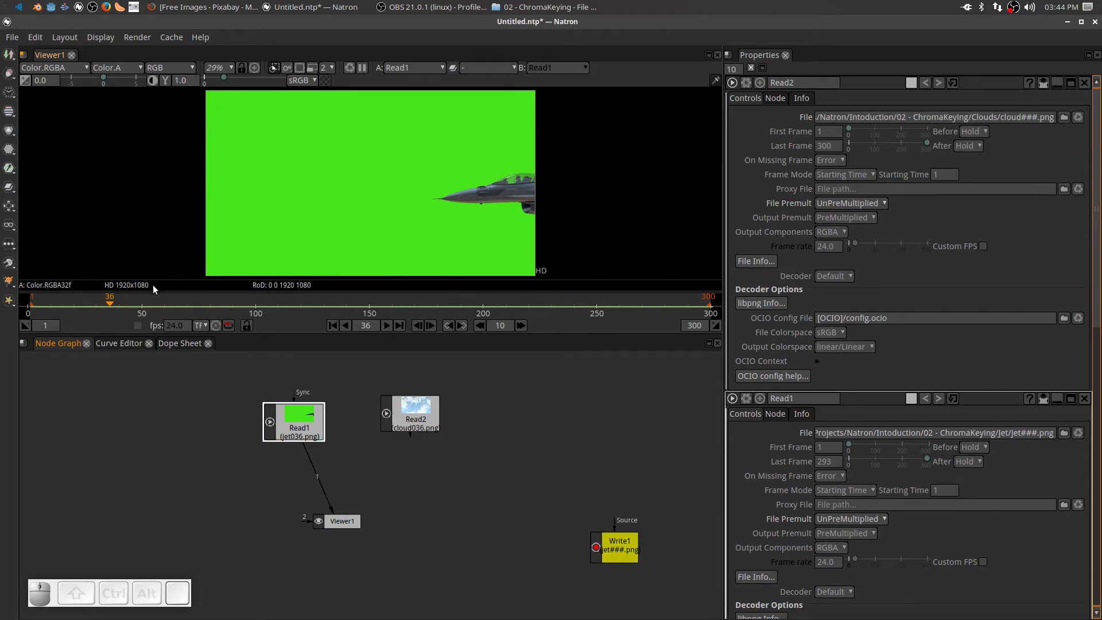
left_click_drag(109, 305, 689, 305)
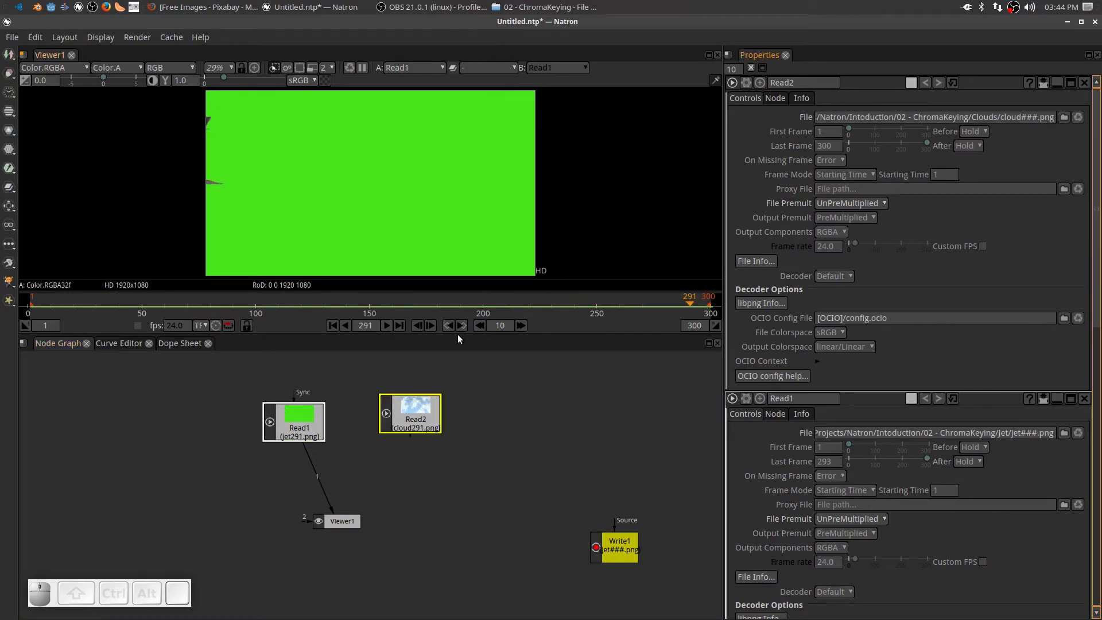
left_click(400, 326)
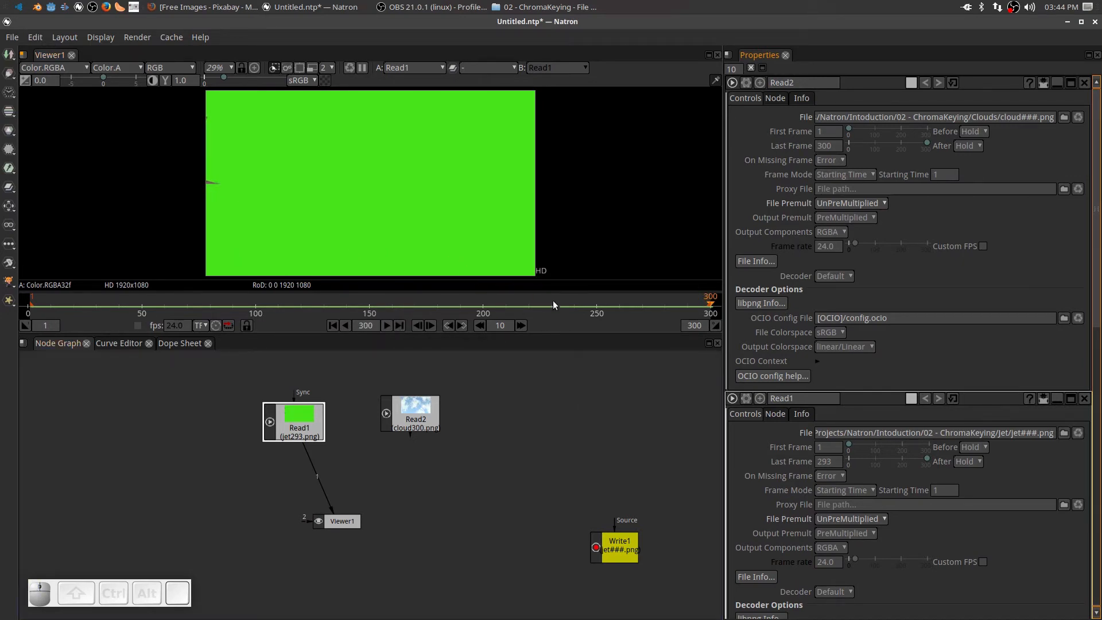
Switch to the file manager, view the Jet folder's last image, jet293.png, and return to Natron
left_click(565, 7)
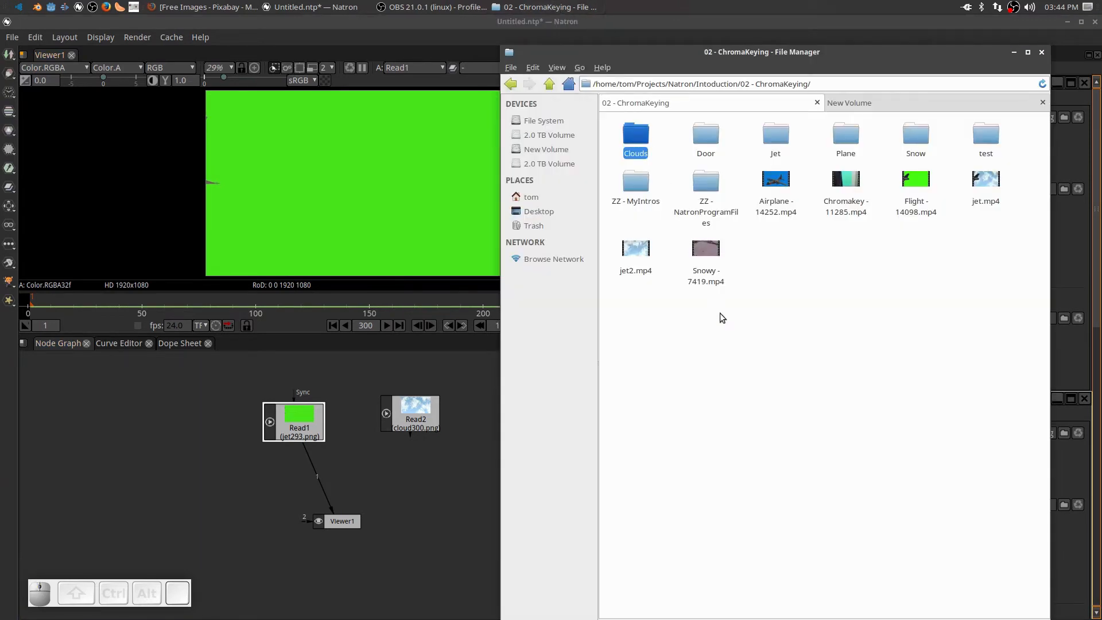
double_click(781, 139)
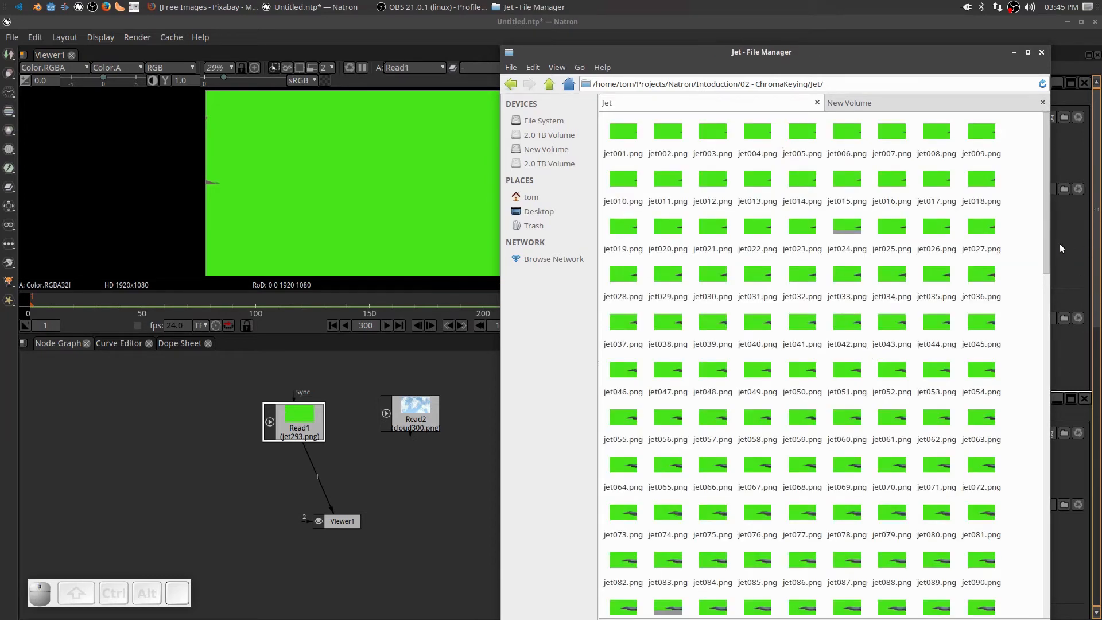
left_click_drag(1045, 247, 1015, 592)
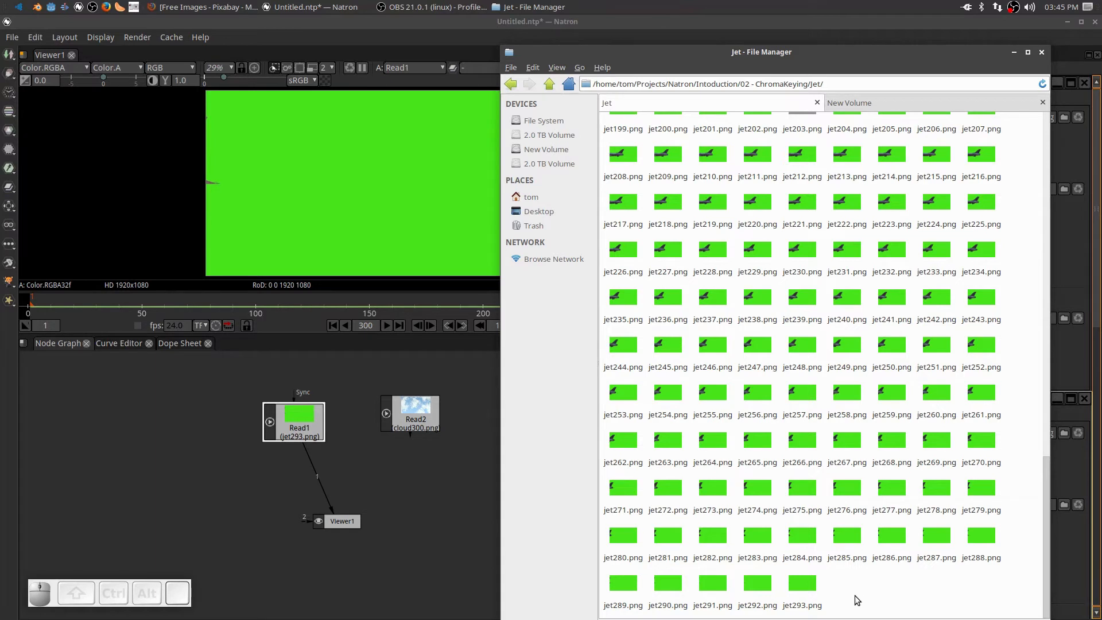
double_click(801, 583)
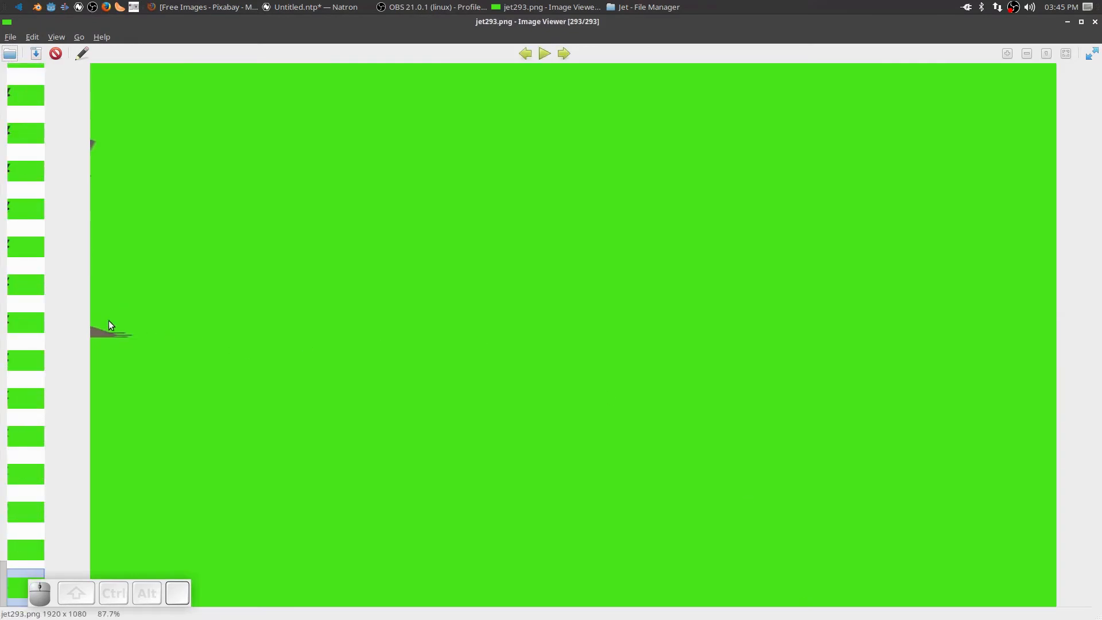
left_click(1095, 22)
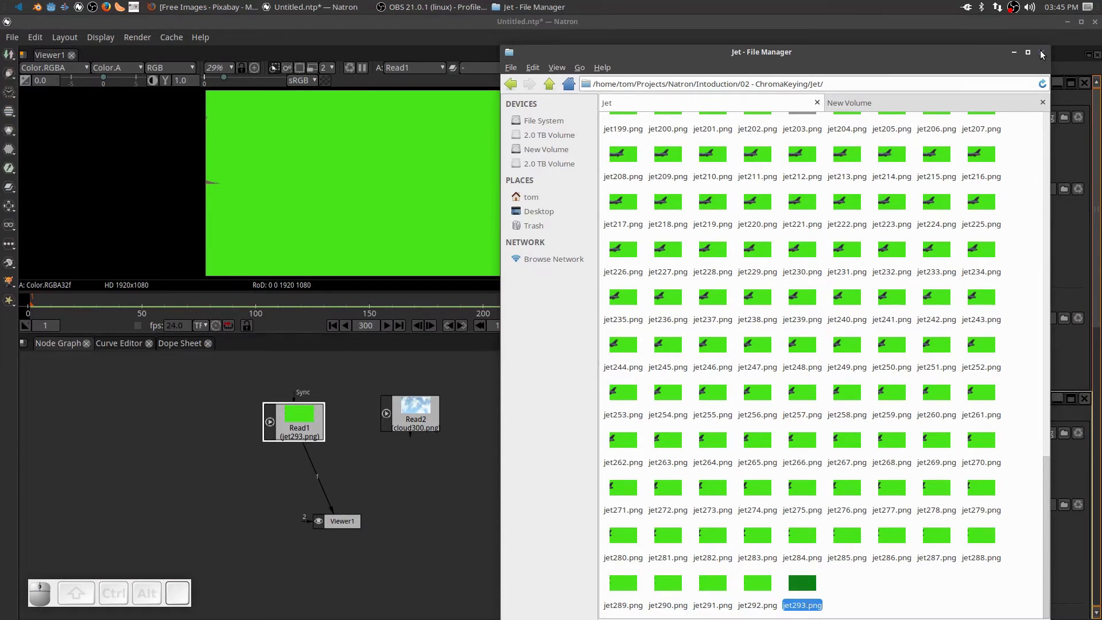
left_click(1016, 52)
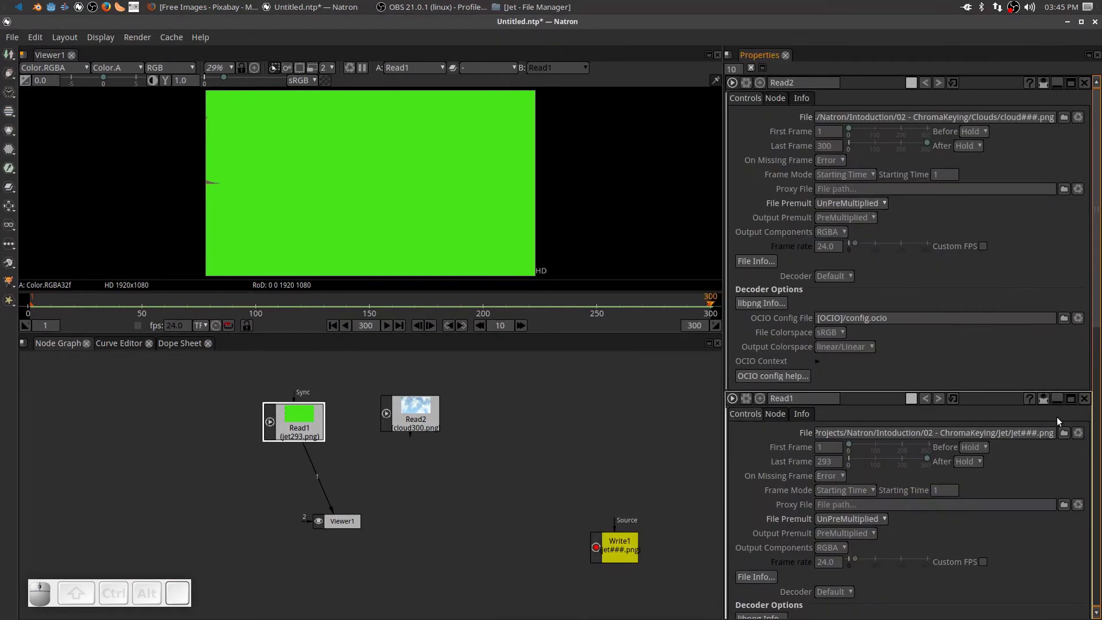
Set the project's last frame to 293 and move the playhead to frame 37
scroll(918, 477, "down", 20)
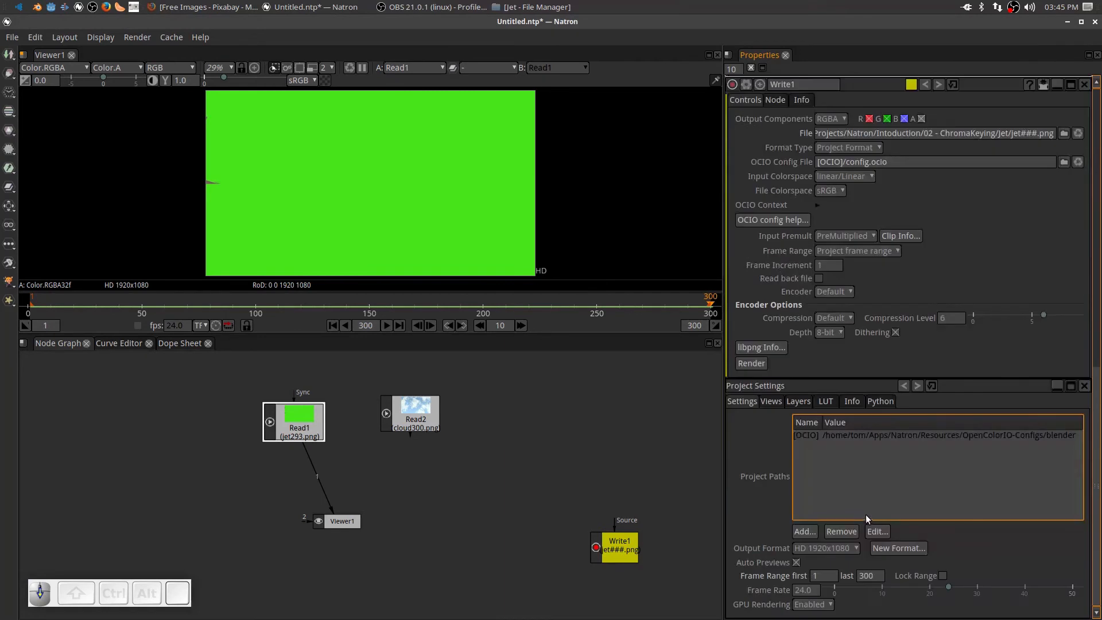
left_click(868, 577)
left_click(879, 577)
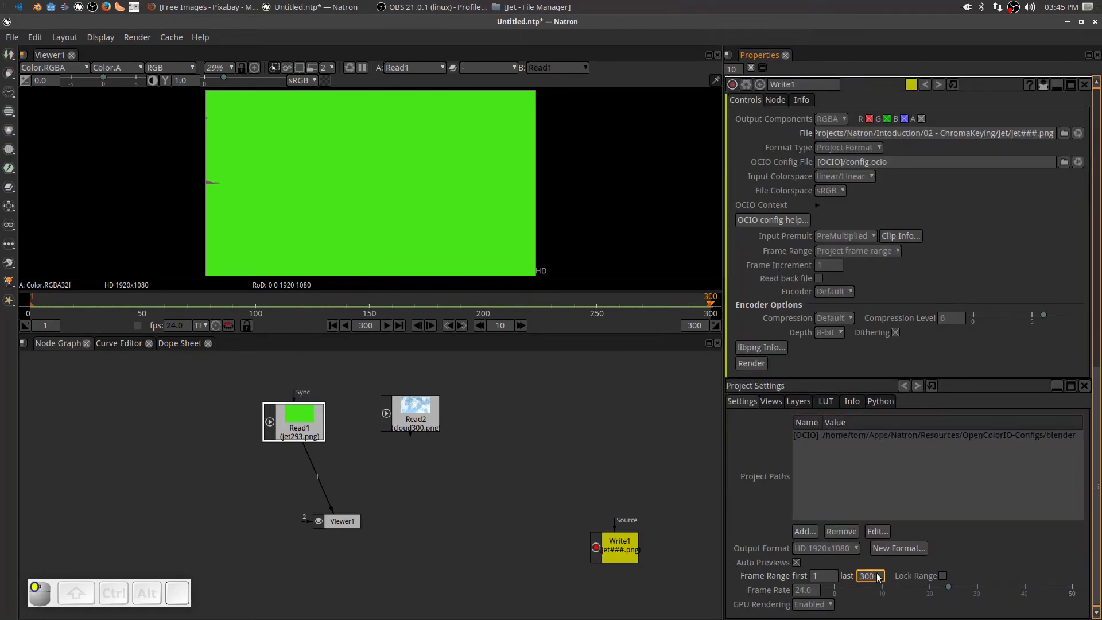
type("293")
key("Return")
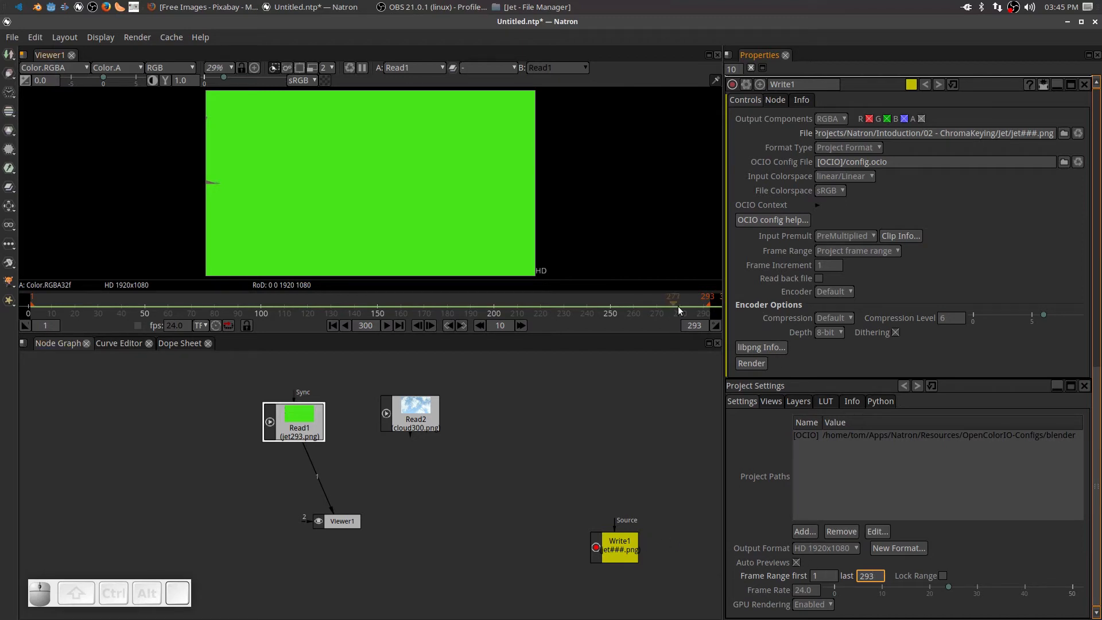
left_click(709, 305)
left_click_drag(708, 304, 115, 310)
Place the jet Read node directly above the viewer, connected to it, and move the cloud Read node farther to its right
left_click_drag(313, 427, 287, 419)
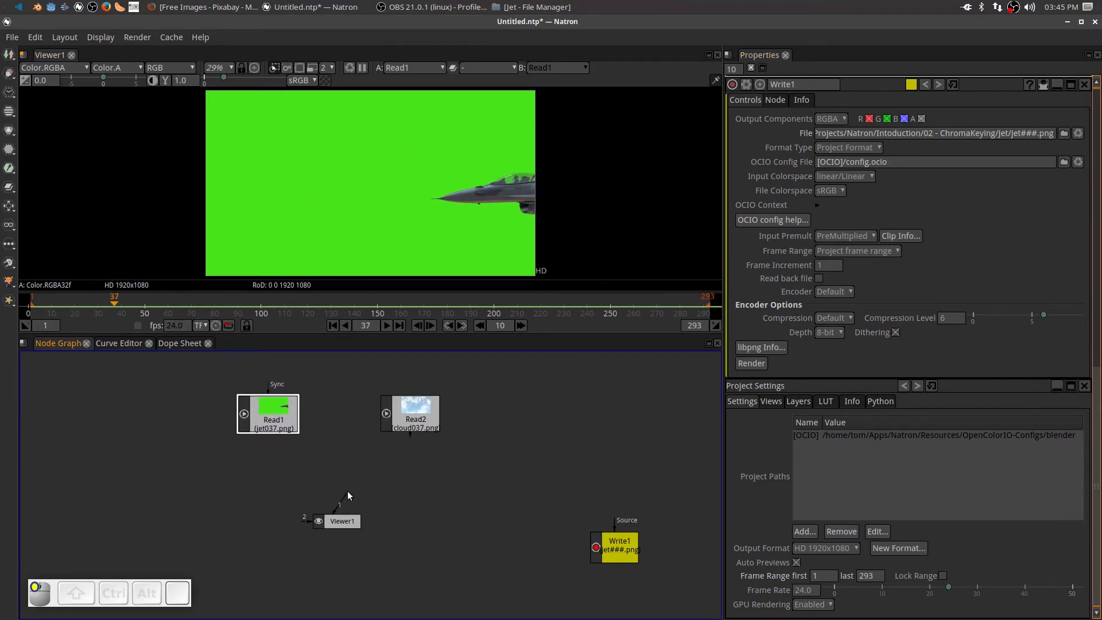
left_click_drag(347, 492, 349, 491)
left_click_drag(423, 408, 405, 410)
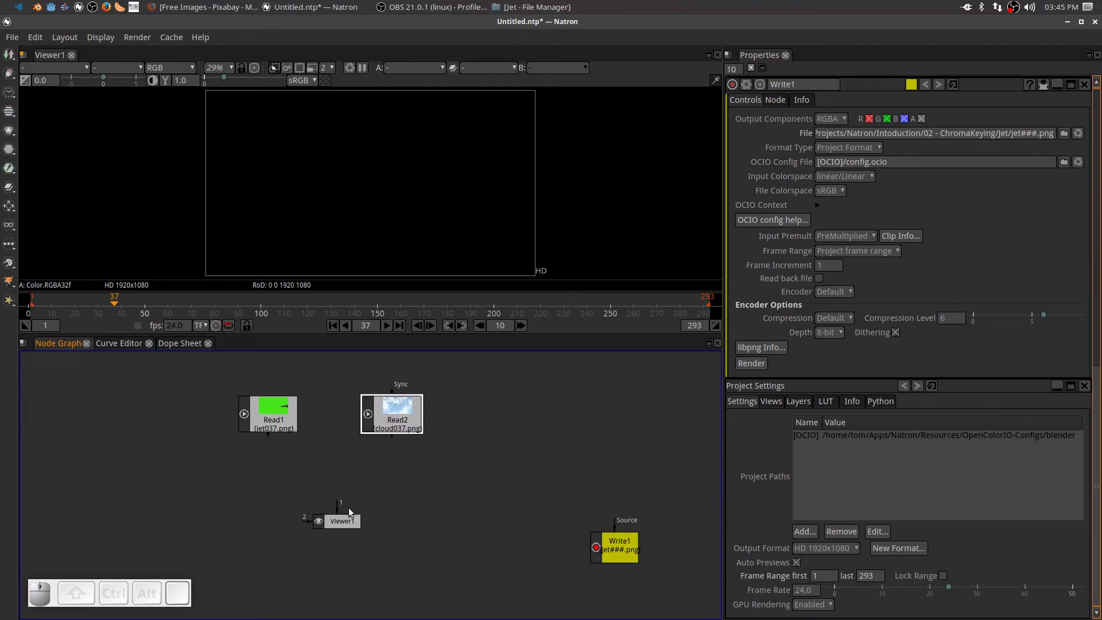
left_click_drag(338, 502, 394, 498)
left_click_drag(400, 411, 399, 410)
left_click_drag(413, 404, 439, 410)
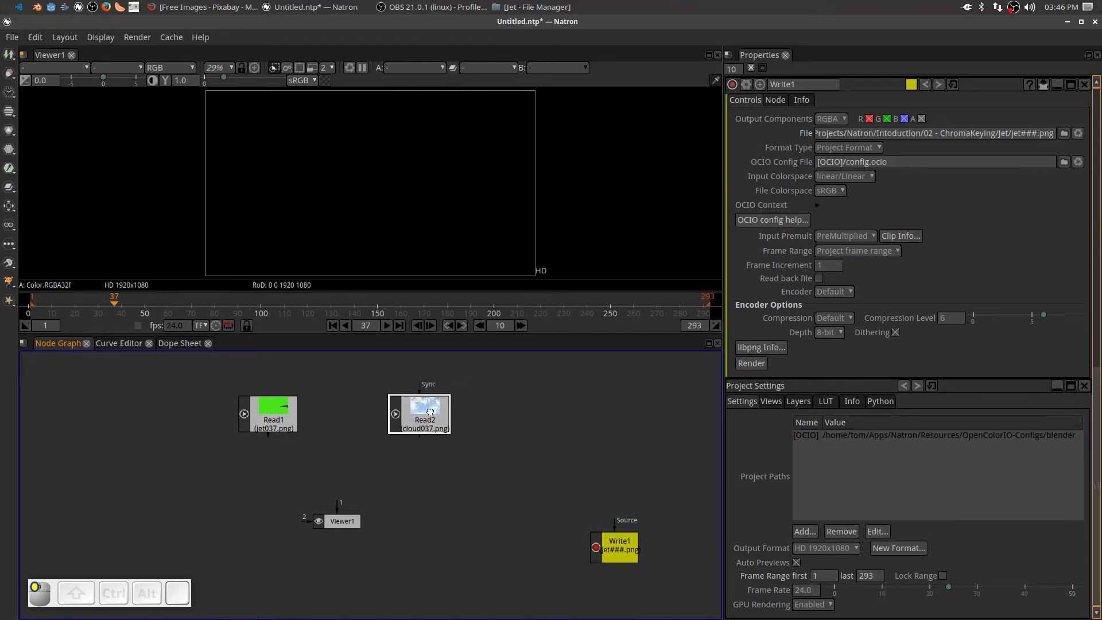
left_click_drag(348, 519, 344, 404)
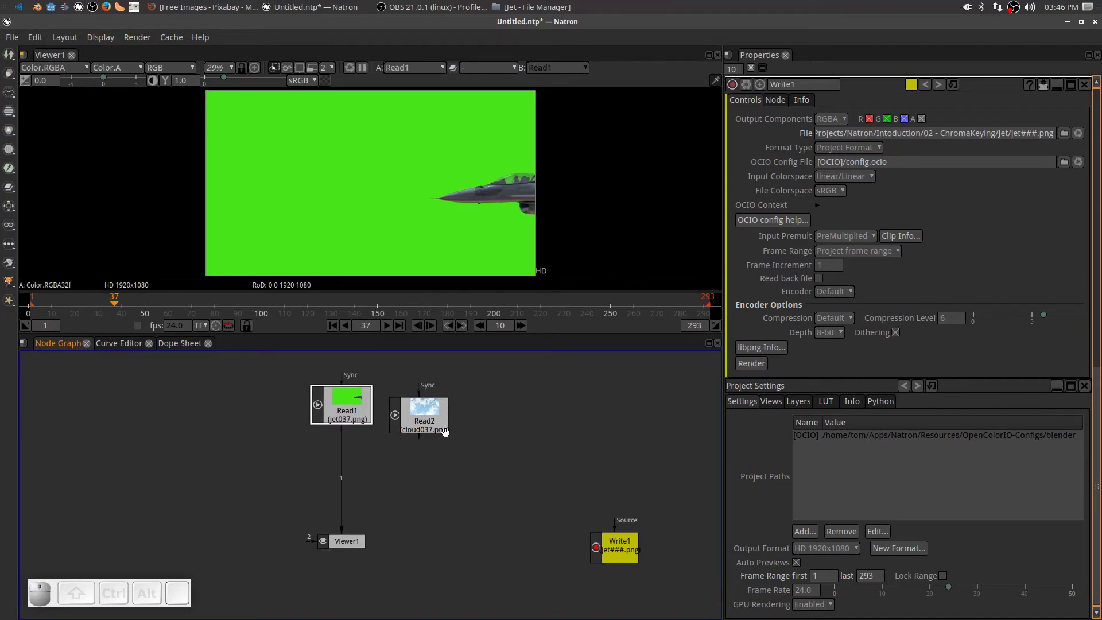
left_click_drag(444, 429, 563, 425)
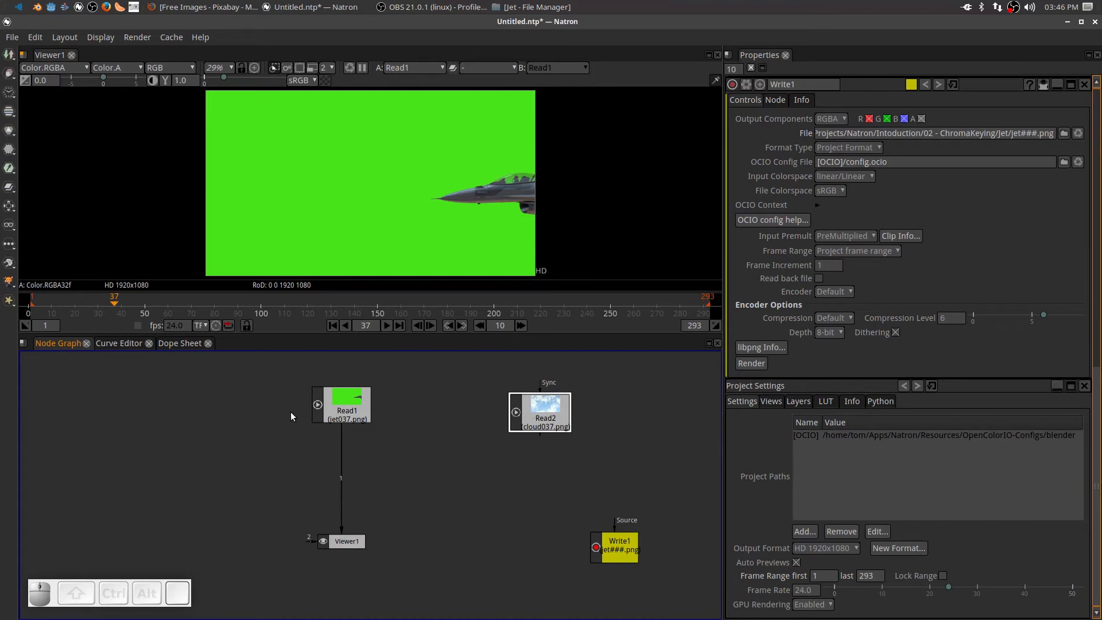
Insert a ChromaKeyer node between the jet Read node and the viewer, and connect its Bg input to the cloud Read node moved left of the jet
left_click(348, 405)
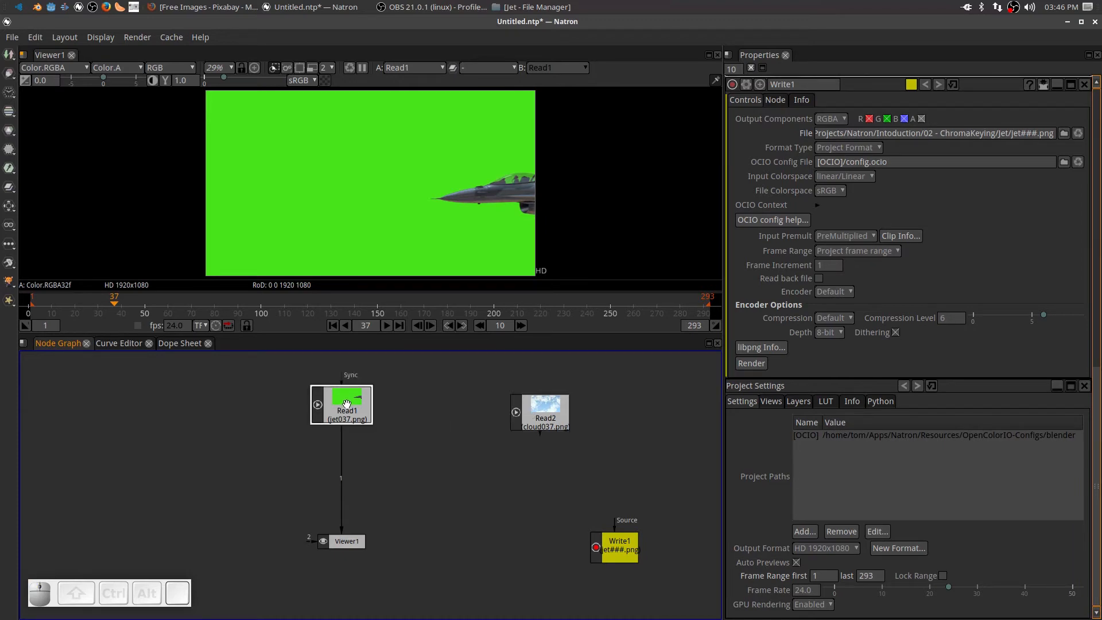
key("Tab")
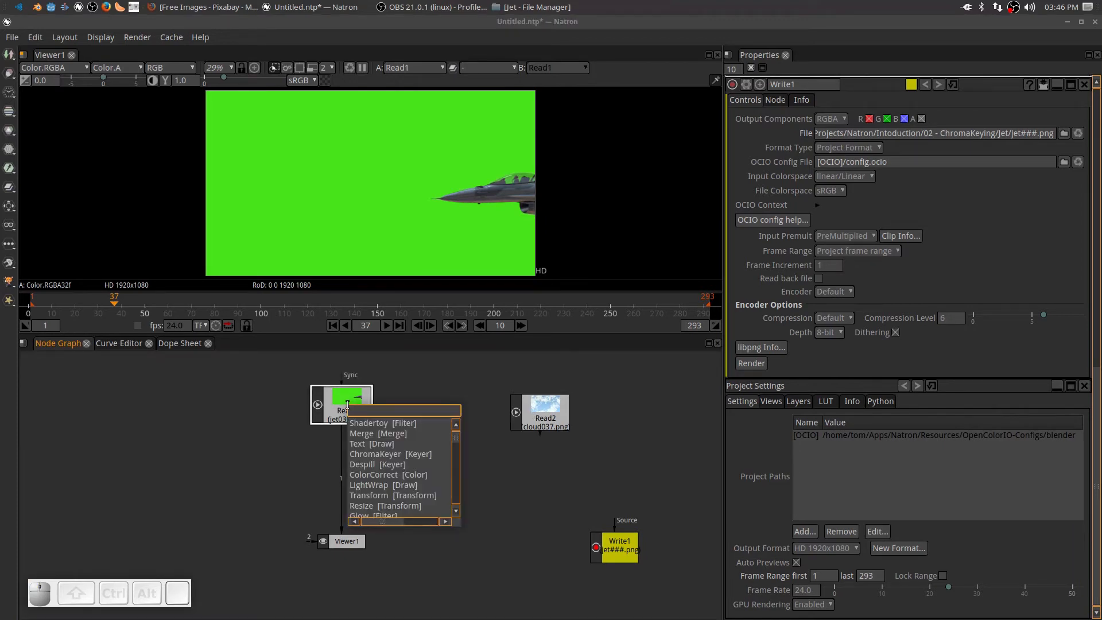
type("chro")
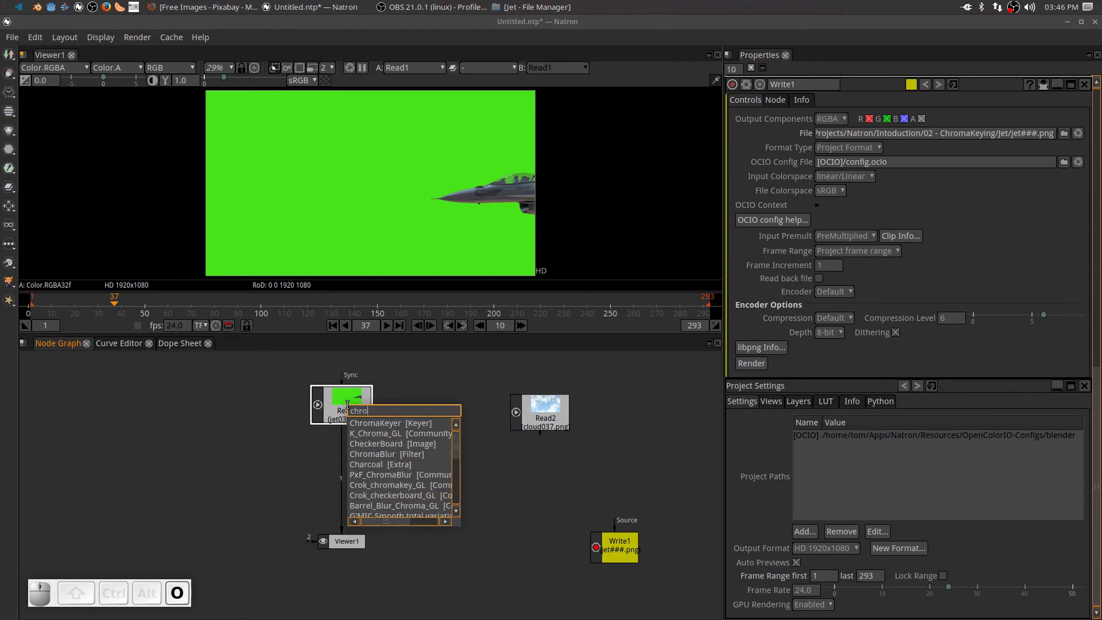
type("ma")
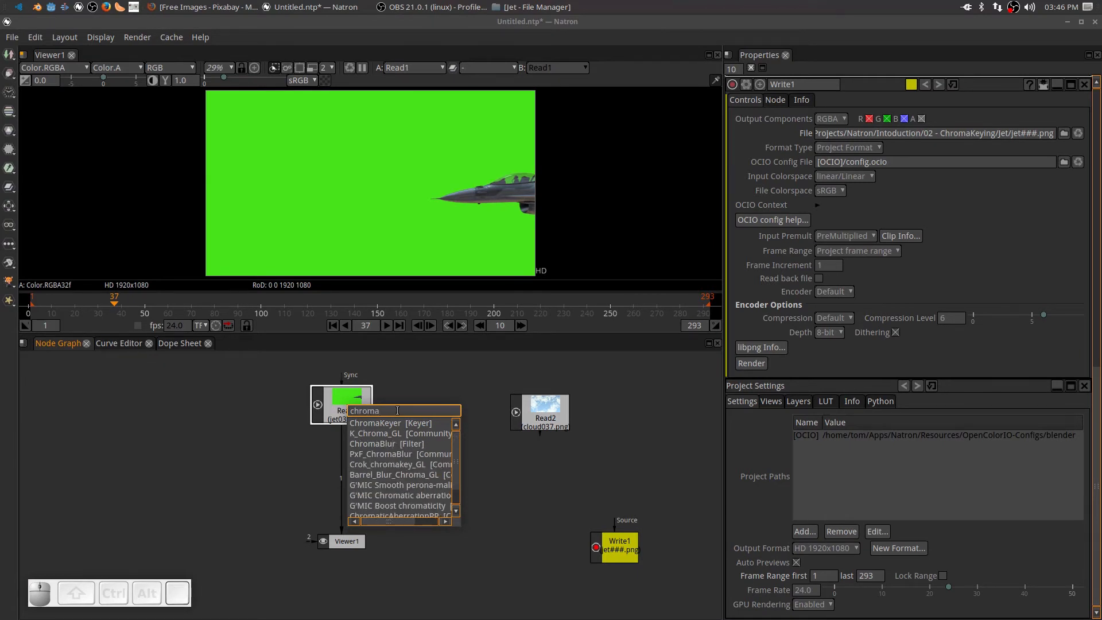
key("Return")
left_click_drag(354, 448, 352, 469)
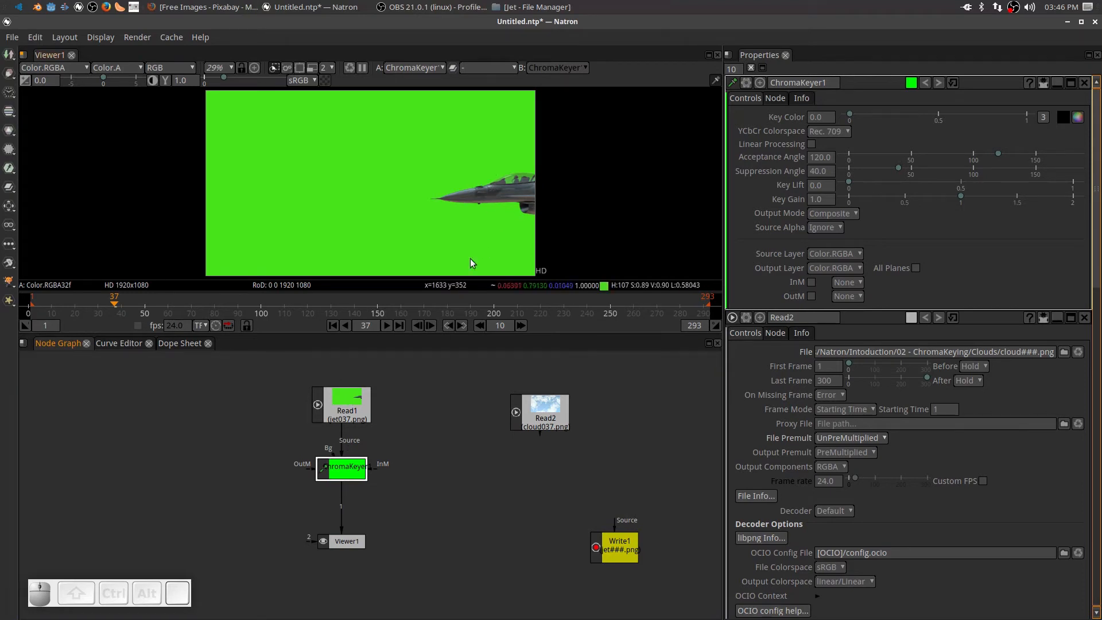
left_click_drag(558, 414, 246, 398)
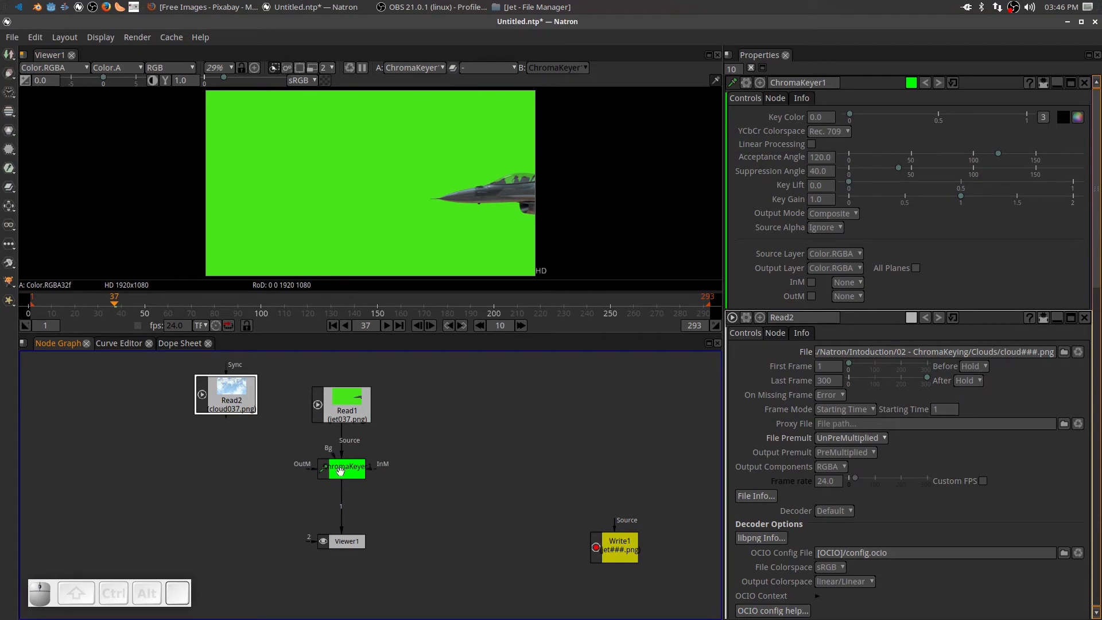
left_click_drag(328, 449, 222, 400)
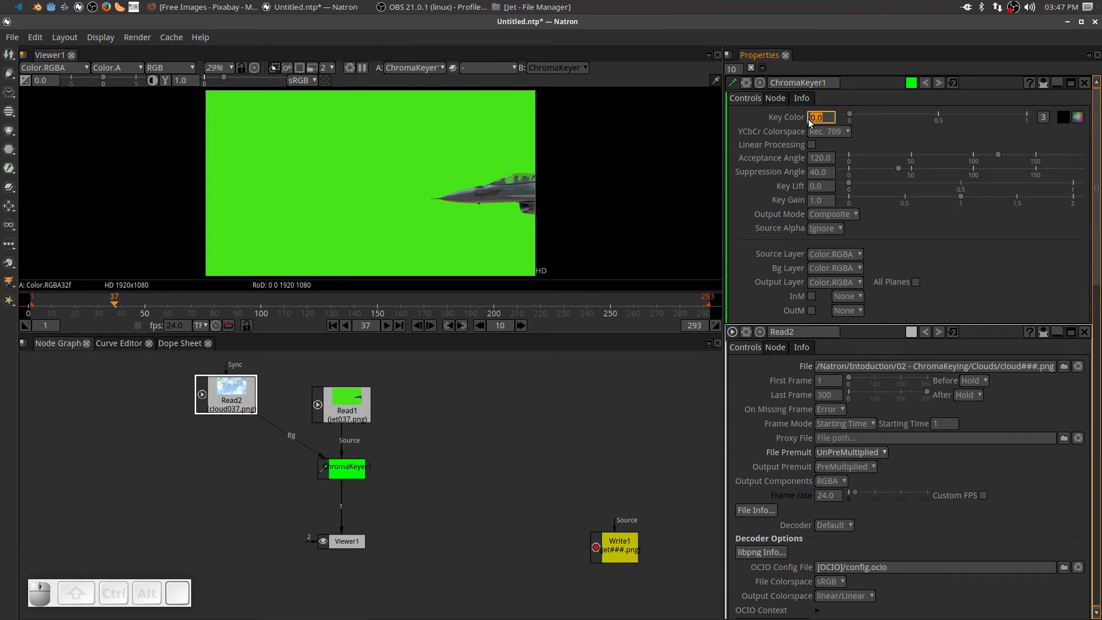
Try a bright green key color (RGB 83, 255, 71) on the ChromaKeyer, and reset it to black
left_click(1078, 118)
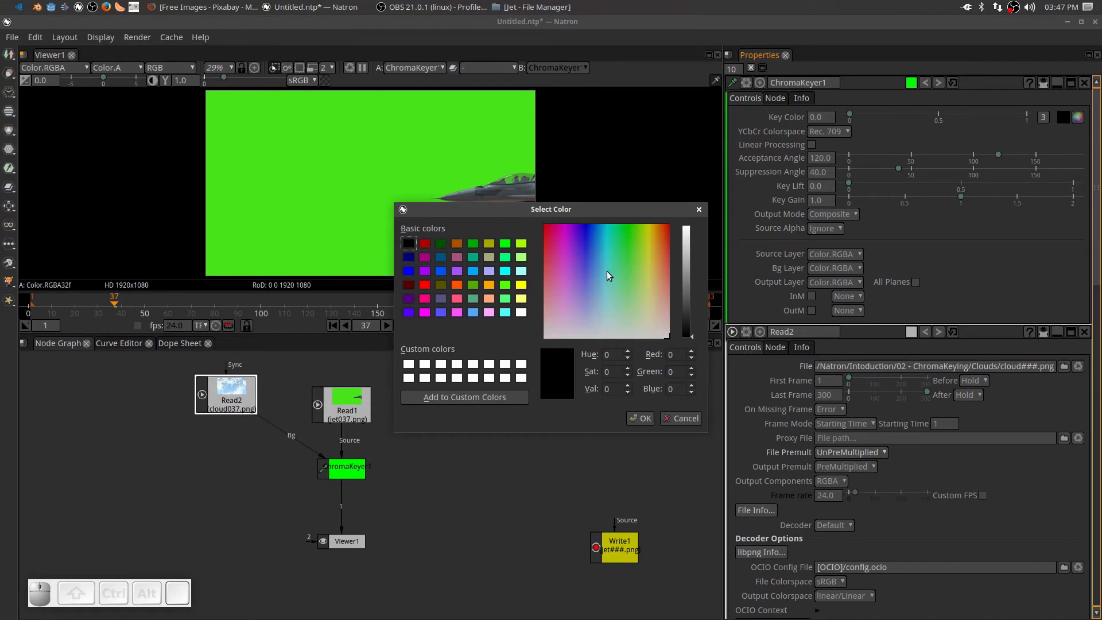
left_click_drag(584, 263, 629, 256)
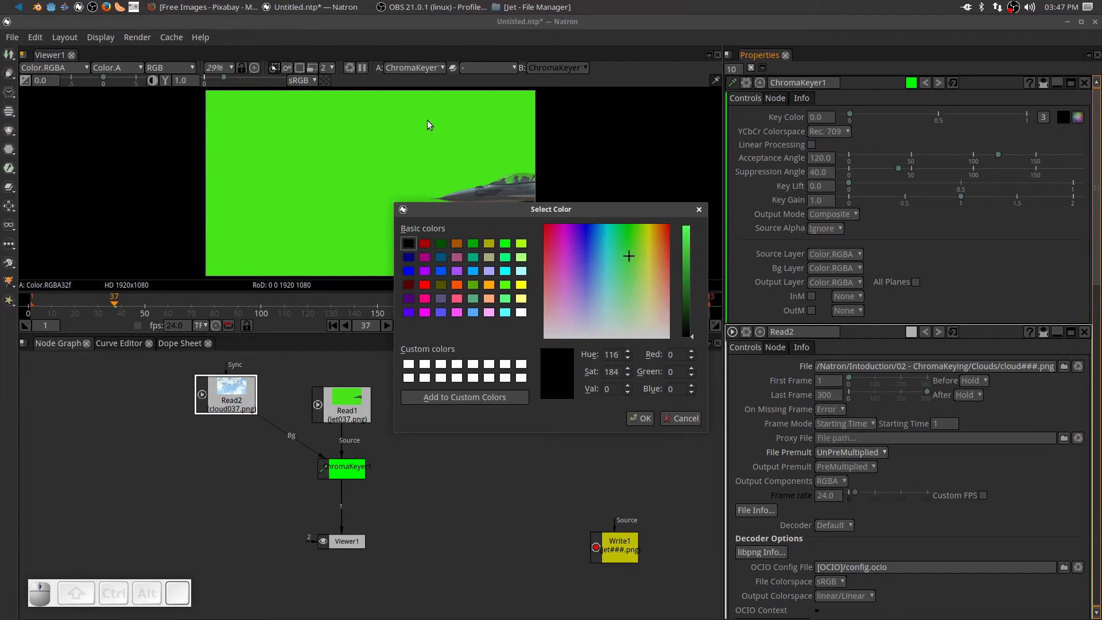
left_click_drag(688, 304, 690, 218)
left_click(632, 415)
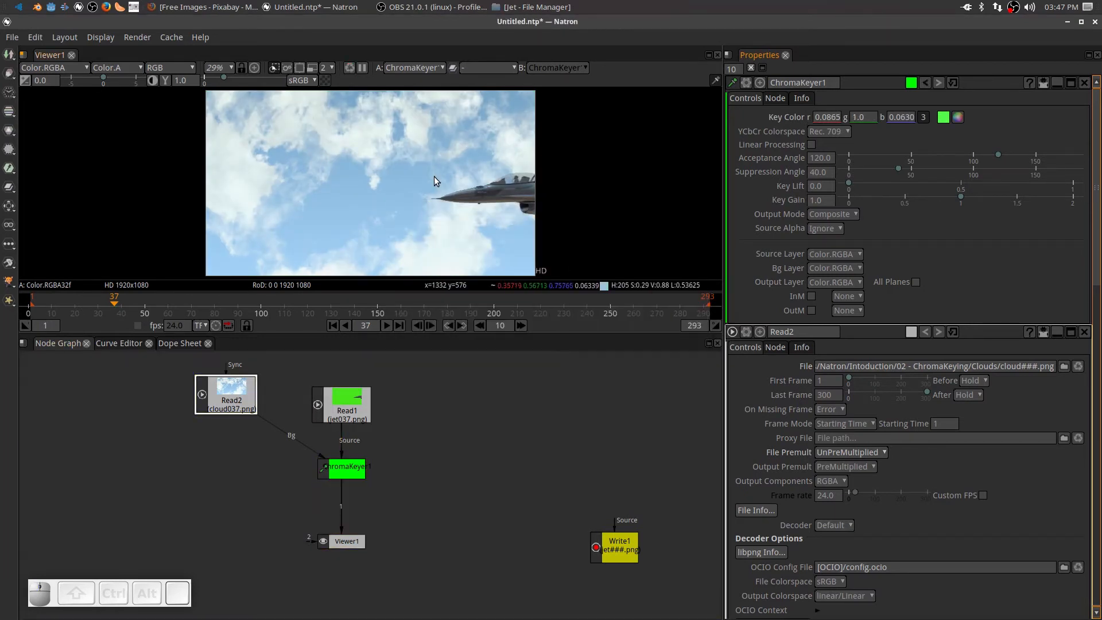
left_click(944, 117)
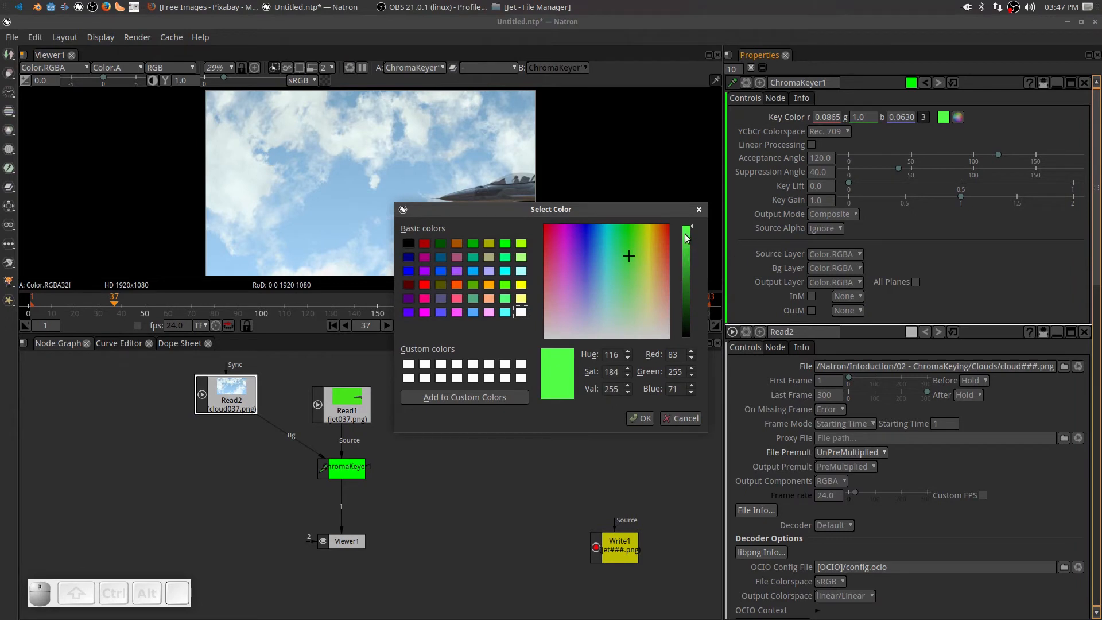
left_click_drag(687, 237, 669, 353)
left_click(633, 418)
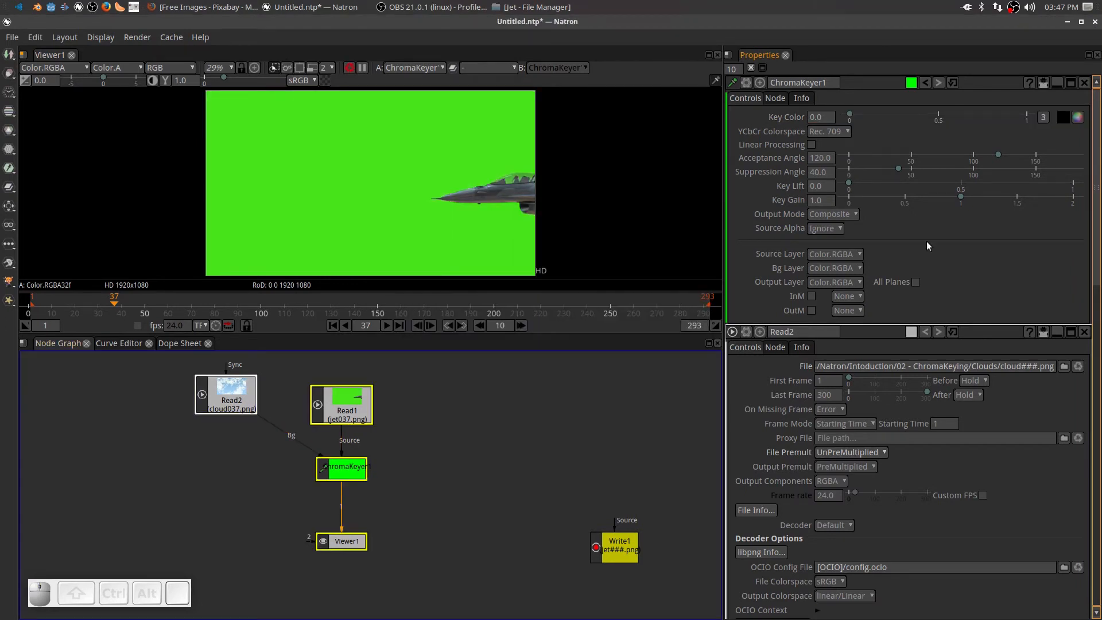
Sample the ChromaKeyer's key color from the jet footage's green background
left_click(1064, 119)
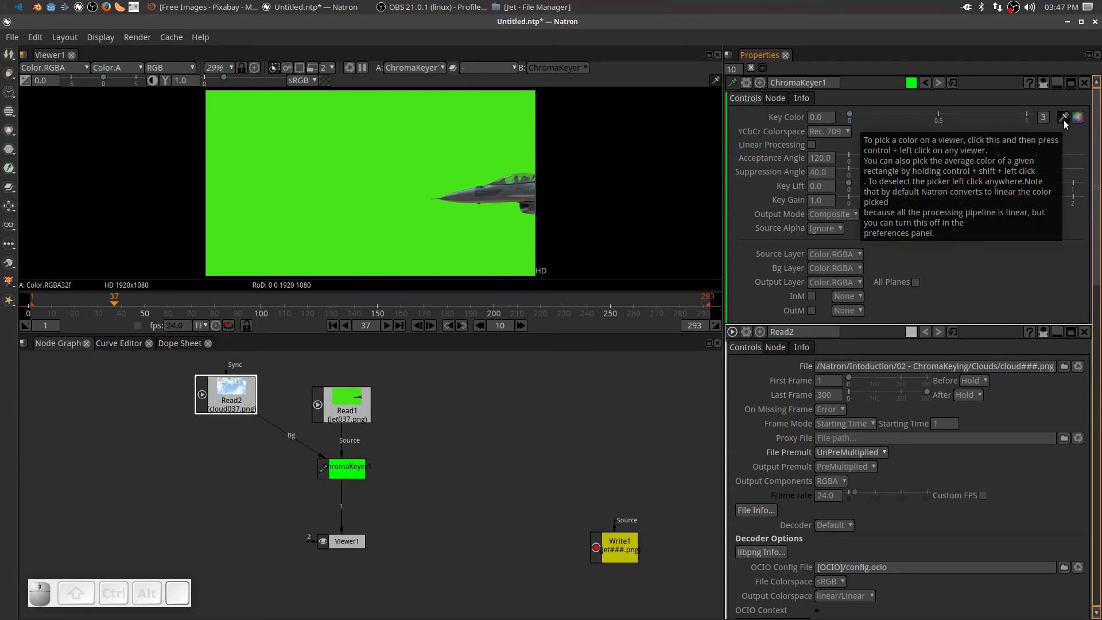
left_click(1064, 118)
left_click(1064, 118)
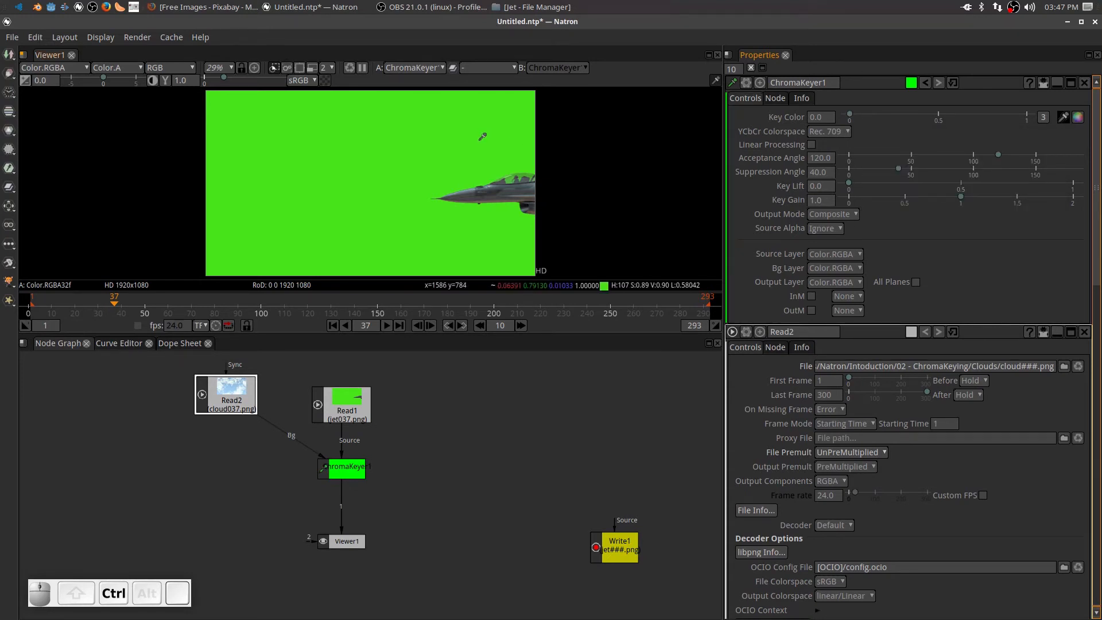
left_click(385, 127, "ctrl")
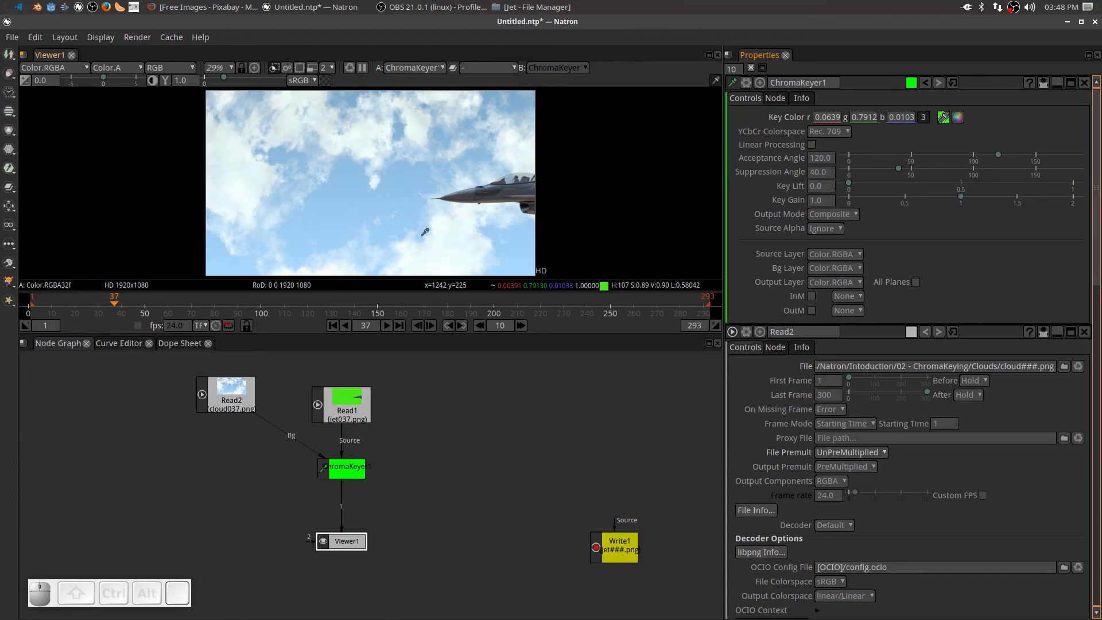
Go to frame 155 and inspect the keyed edges on the jet's underside and tail up close
left_click(388, 299)
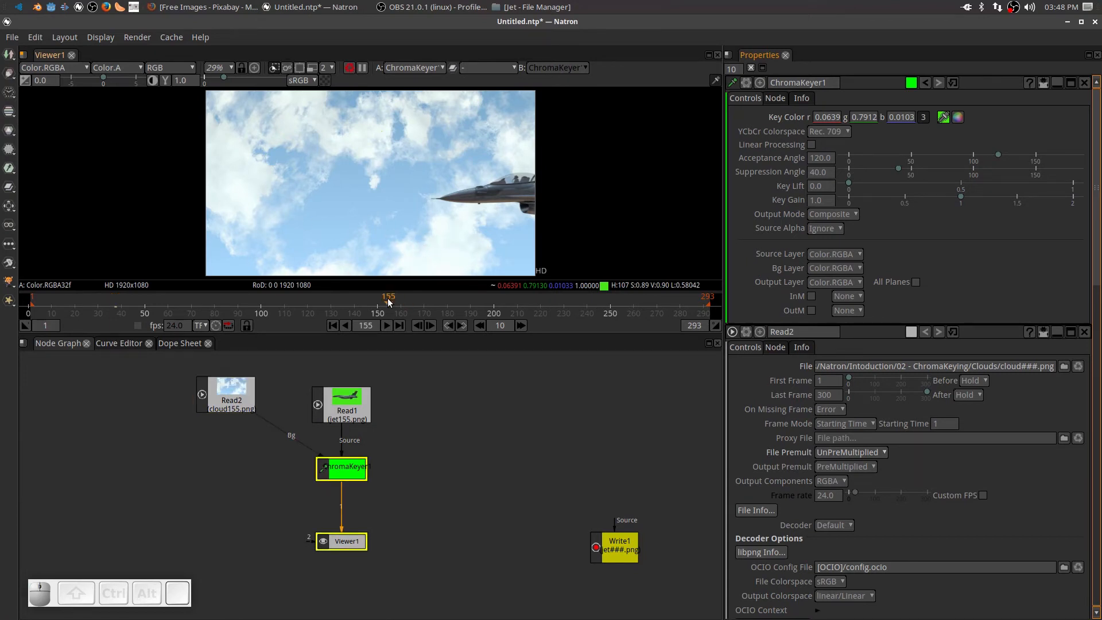
scroll(399, 238, "up", 5)
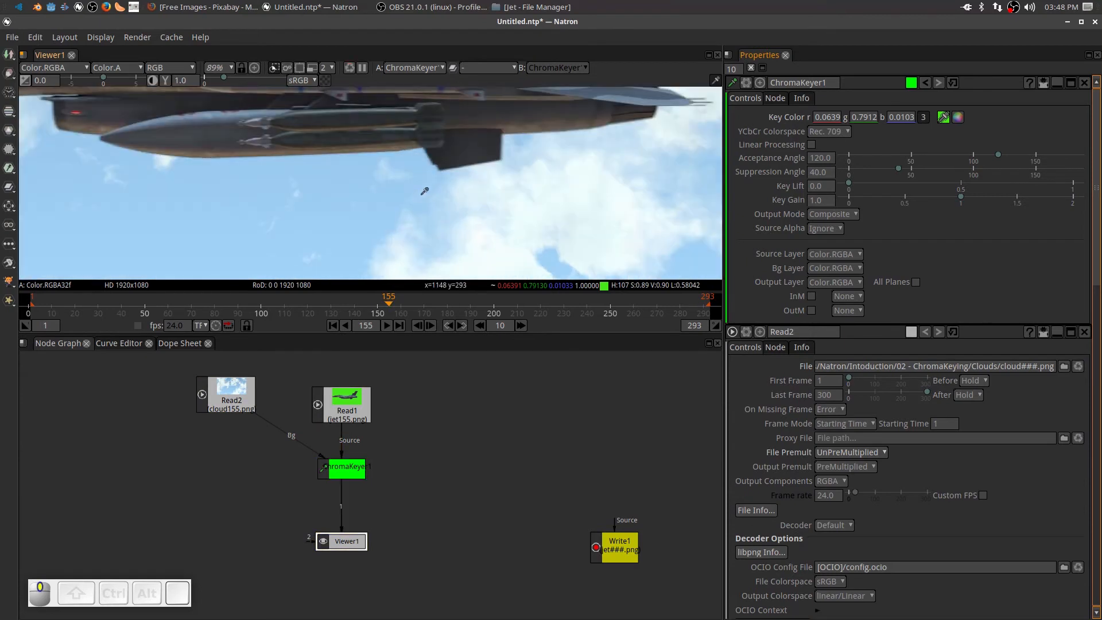
left_click_drag(593, 220, 510, 202)
Move the jet Read node farther right and connect it to the viewer's second input
left_click_drag(345, 405, 438, 405)
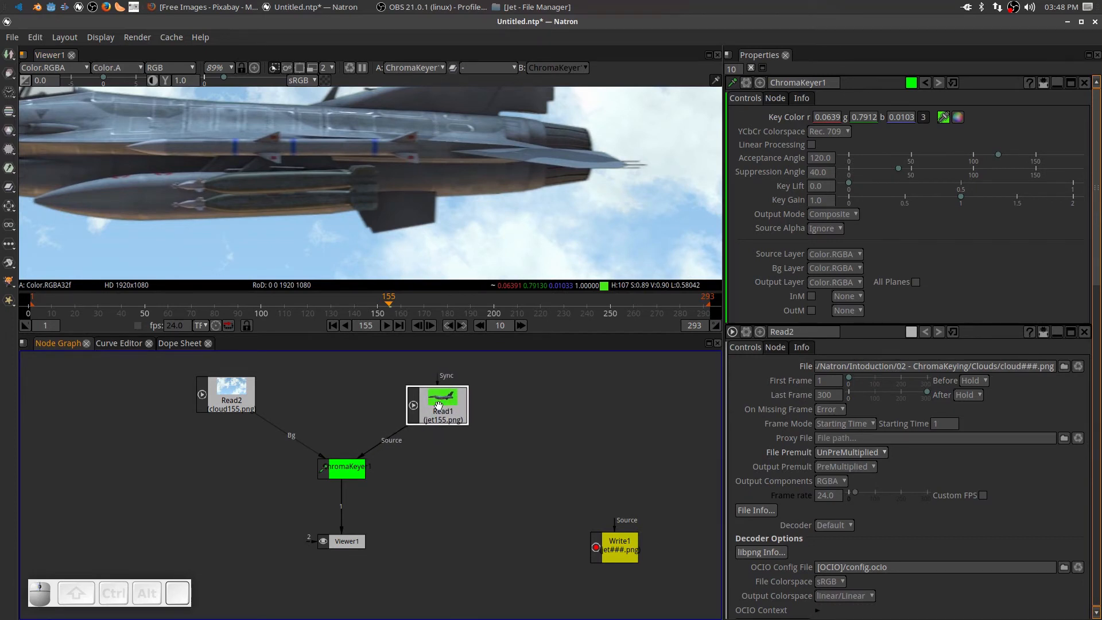
left_click(441, 404)
key("2")
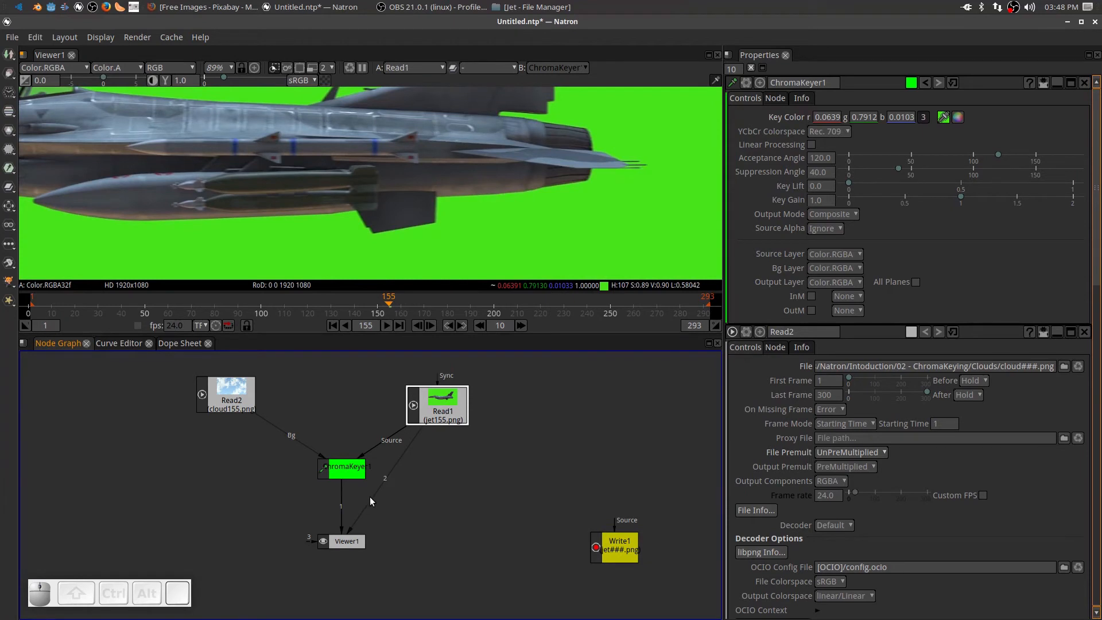
Compare the keyed composite with the original jet footage, looking closely at the bombs and the fin's edges
left_click(349, 542)
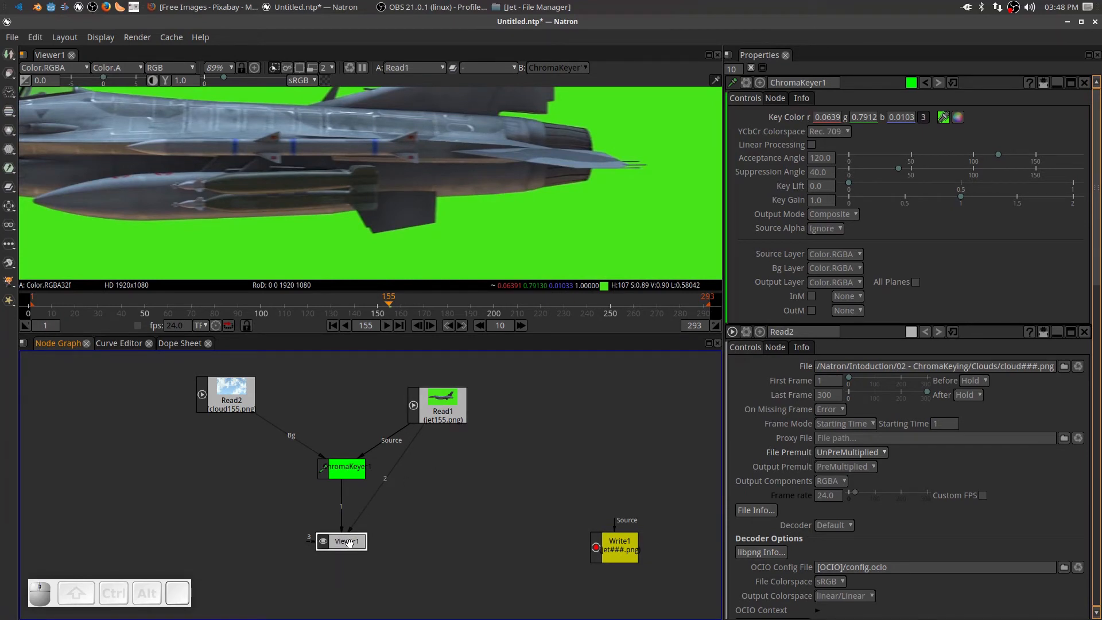
key("1")
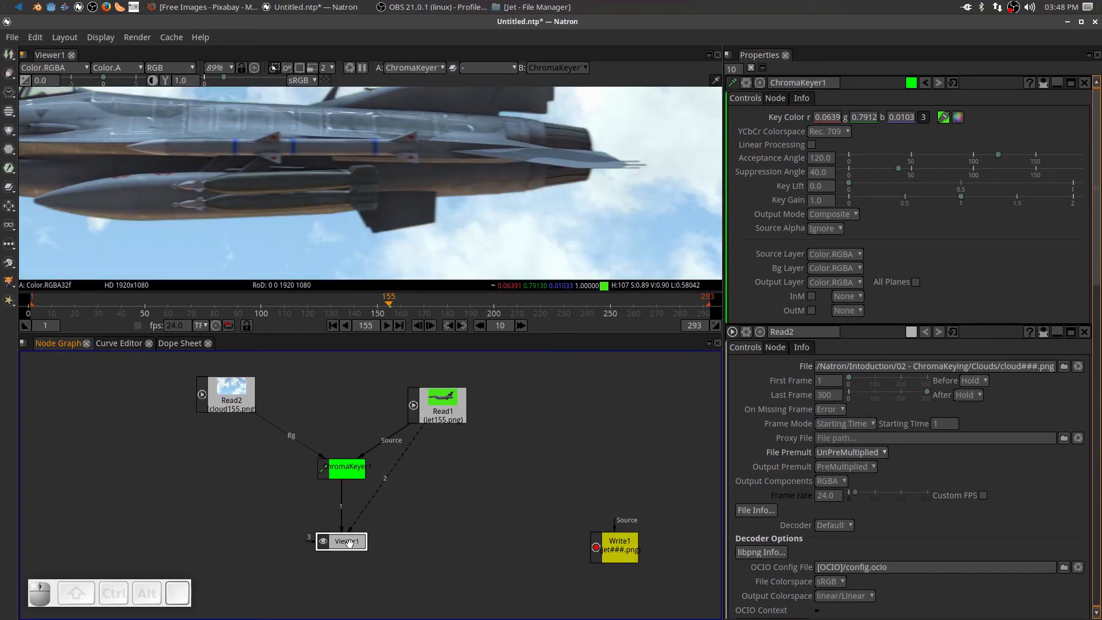
key("2")
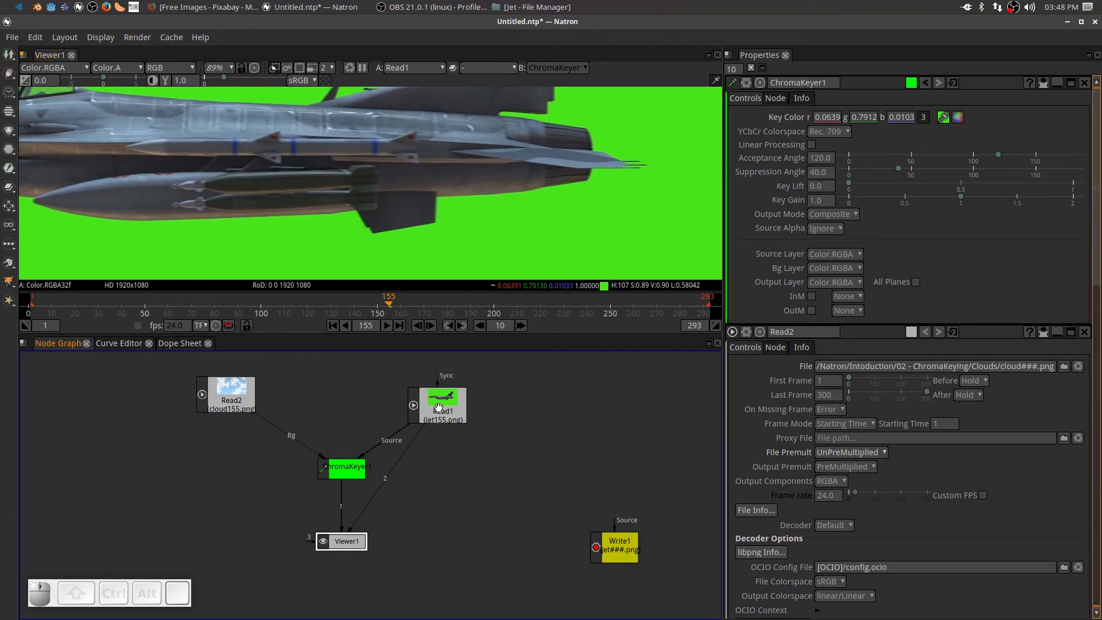
left_click(344, 545)
key("1")
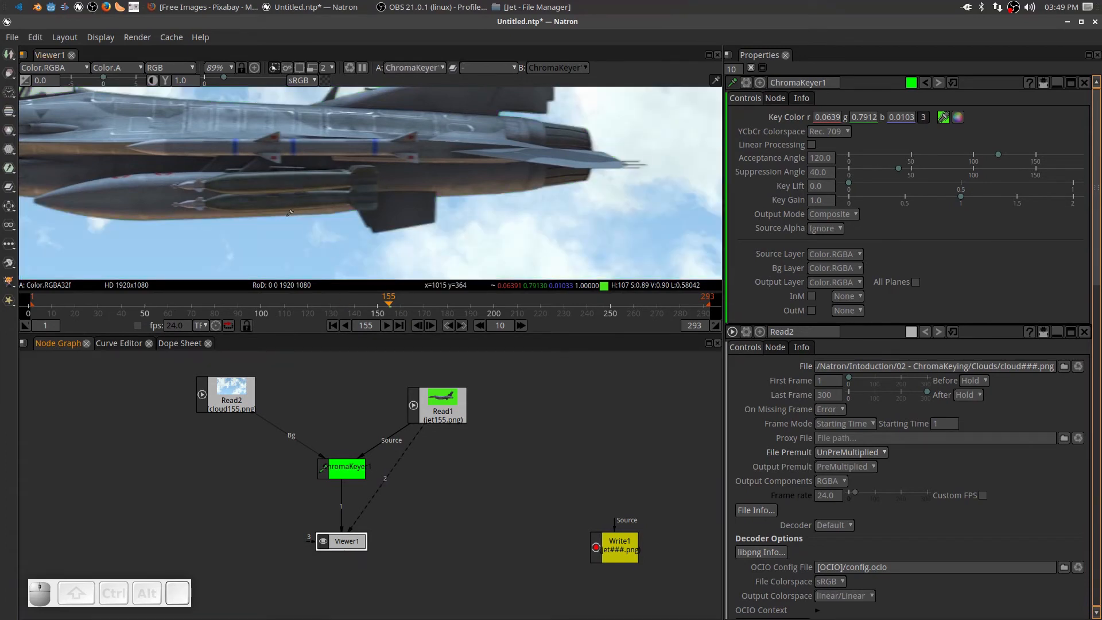
scroll(325, 196, "up", 5)
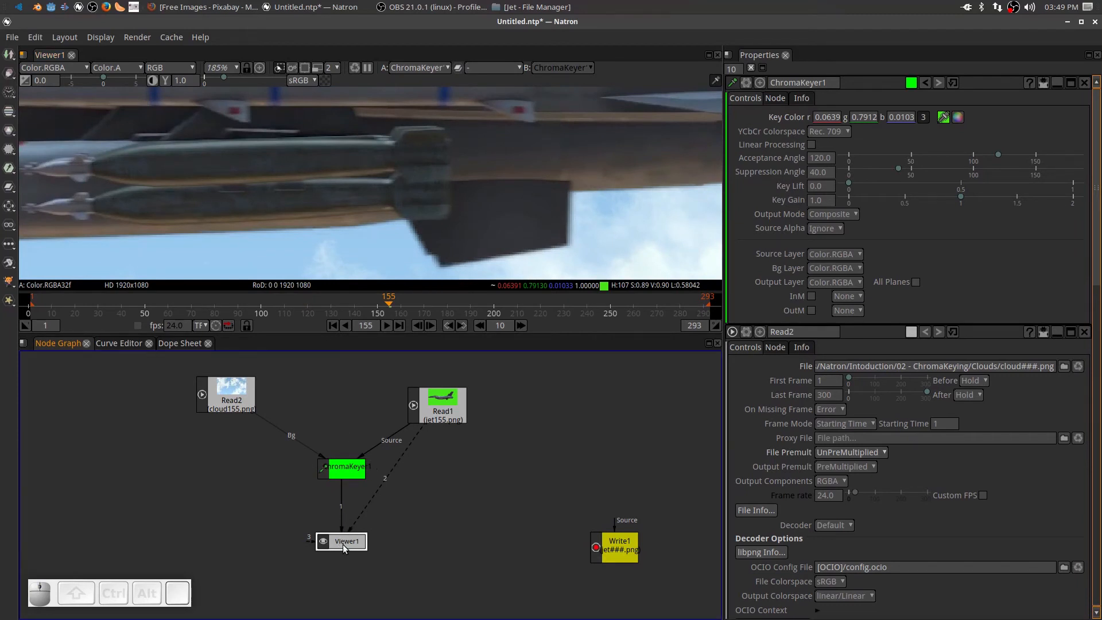
key("2")
key("1")
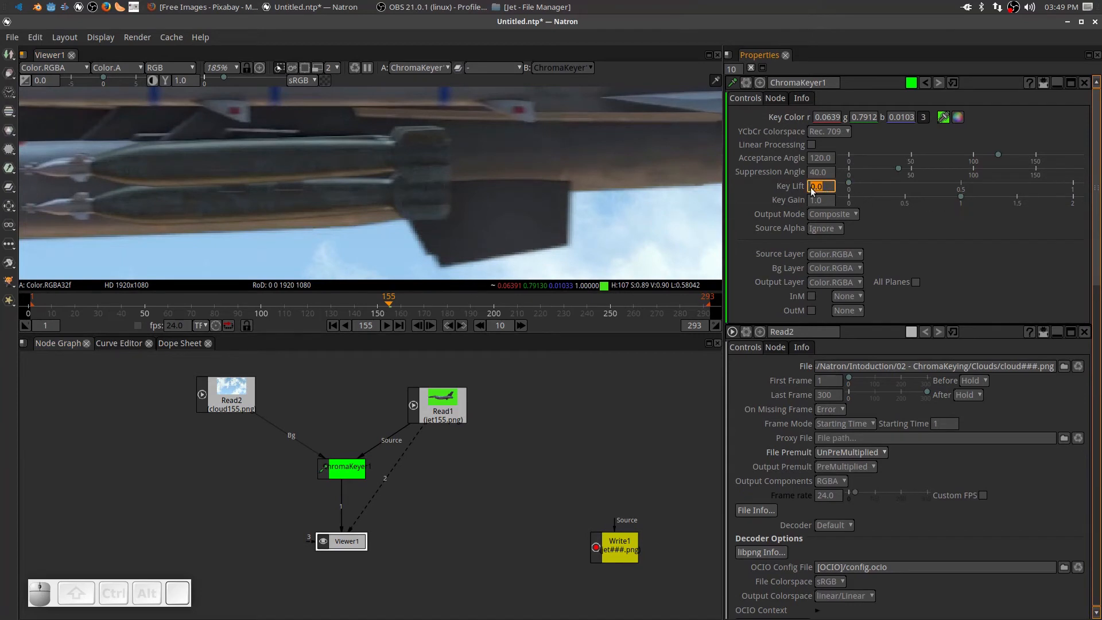
Set the ChromaKeyer's Key Lift to 0.188 and Key Gain to 0.816, and display the alpha channel
left_click_drag(965, 198, 918, 206)
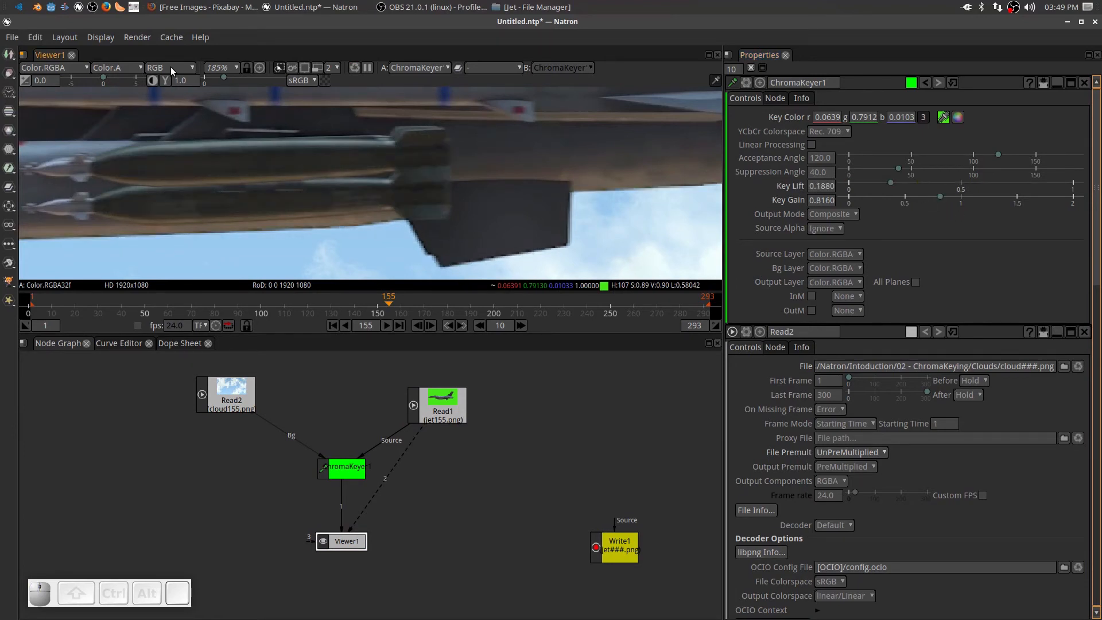
left_click(171, 66)
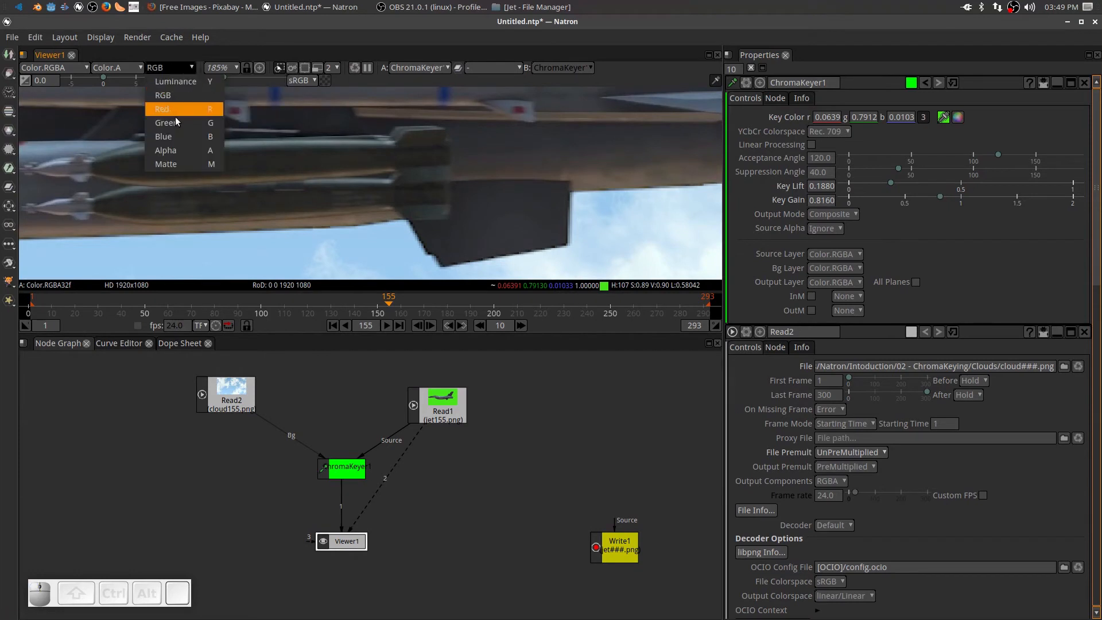
left_click(176, 150)
Check the matte's edges in the alpha view and adjust the Key Gain, ending at 0.964
left_click(986, 198)
left_click_drag(986, 198, 961, 201)
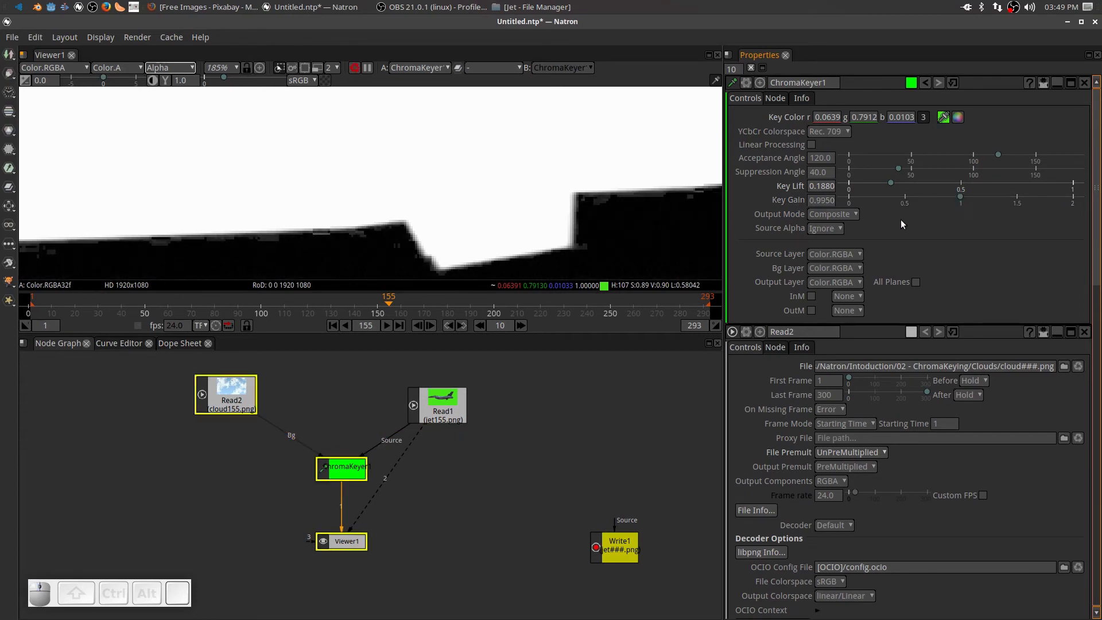
scroll(647, 222, "up", 4)
scroll(647, 222, "up", 6)
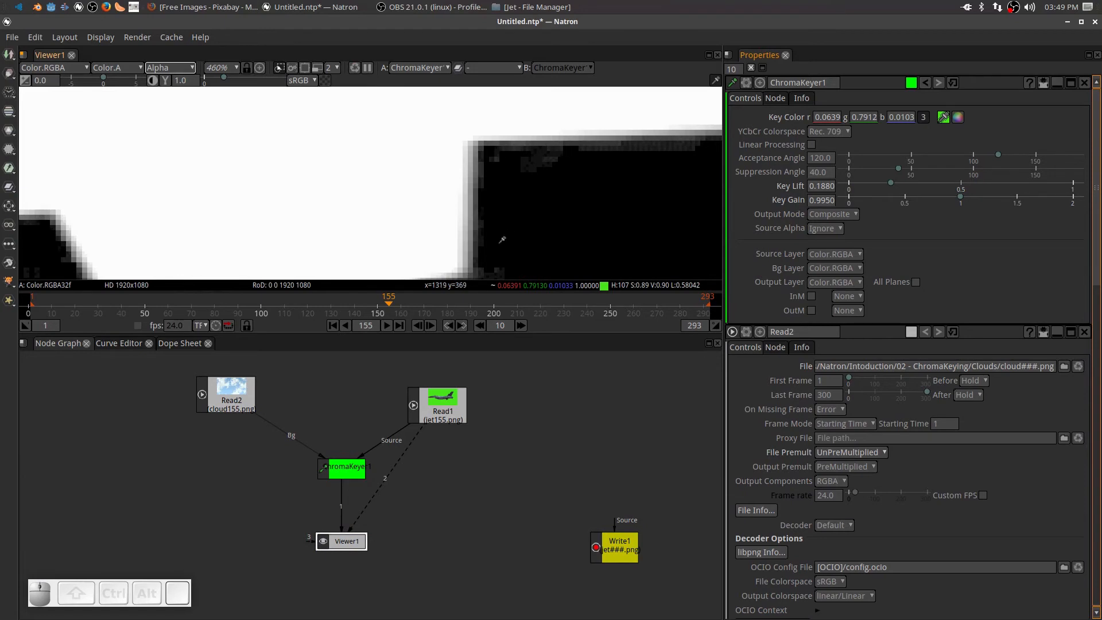
scroll(622, 213, "down", 8)
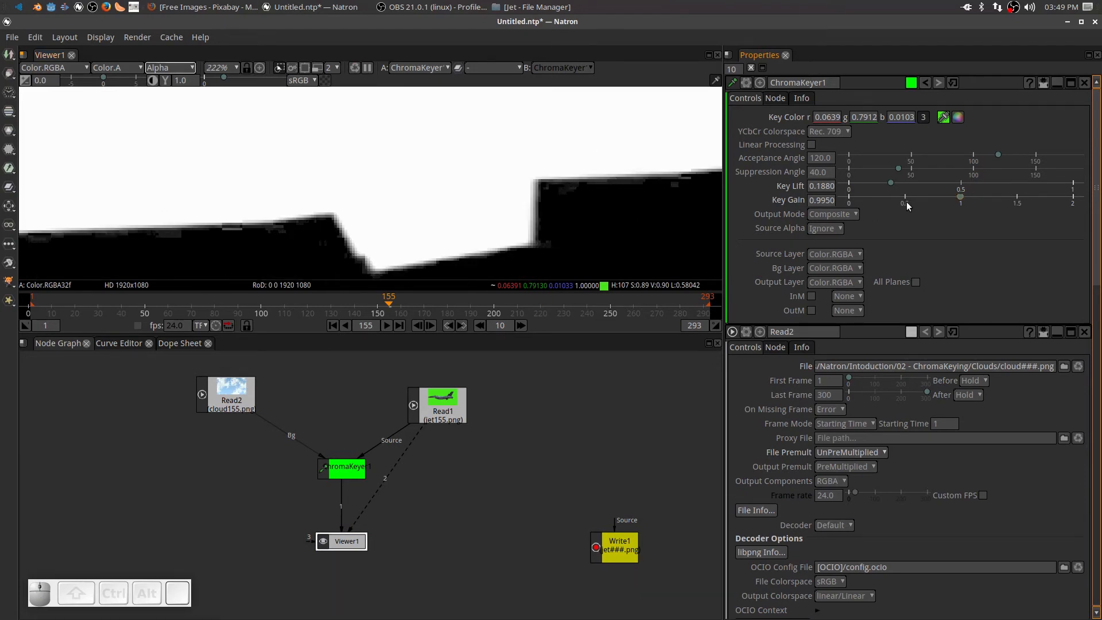
left_click_drag(961, 194, 956, 201)
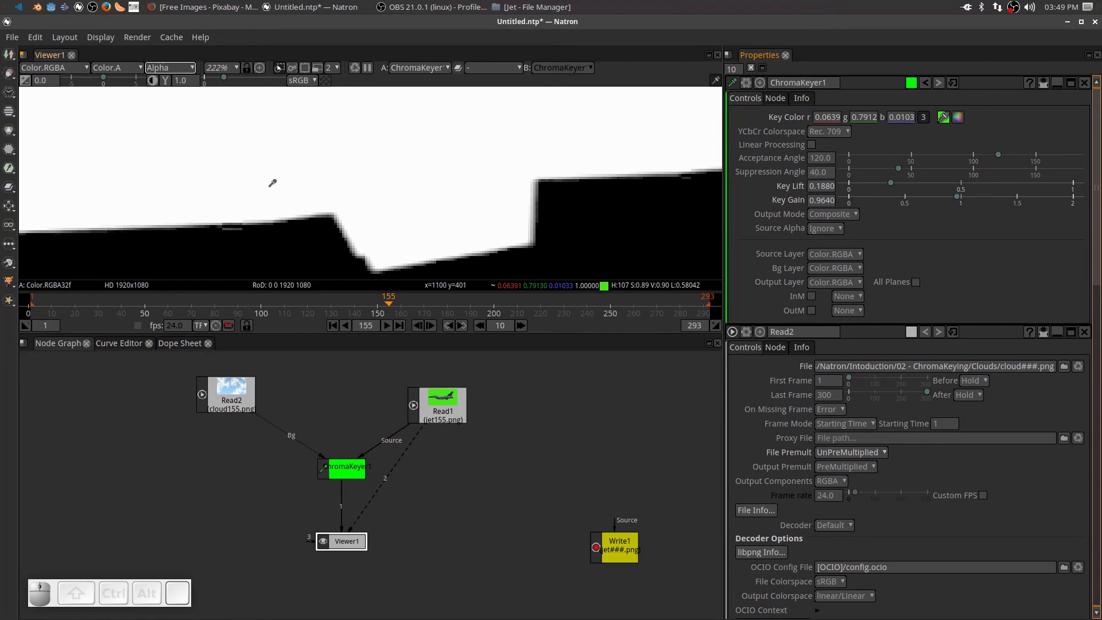
left_click_drag(172, 165, 546, 180)
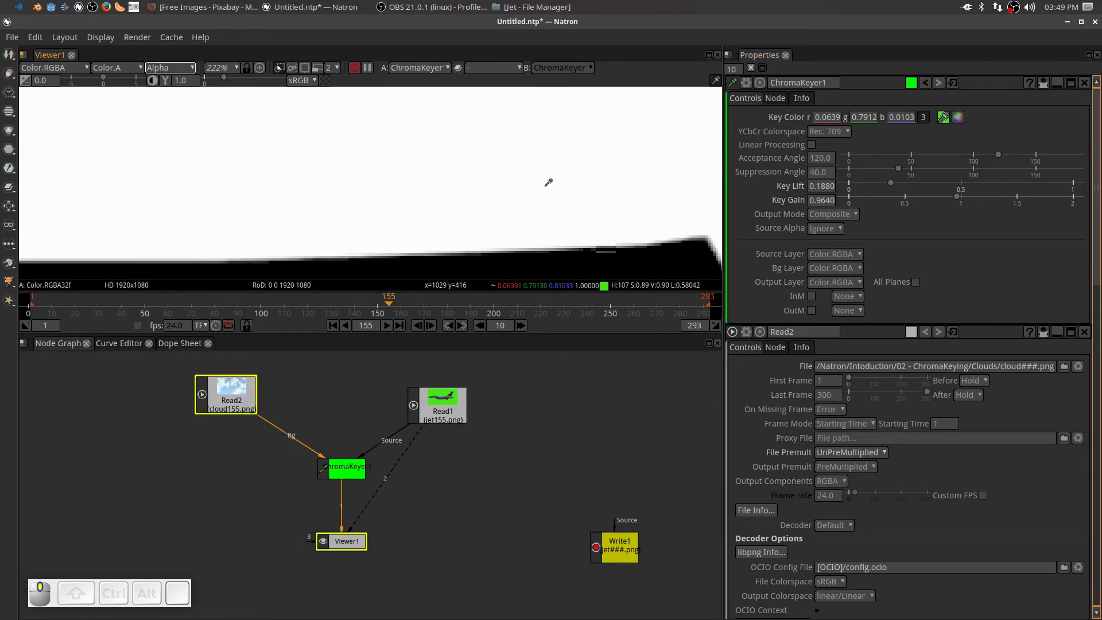
Return the viewer to RGB and set the ChromaKeyer's Key Lift to 0.257 and Key Gain to 1.22
left_click(169, 68)
left_click(187, 94)
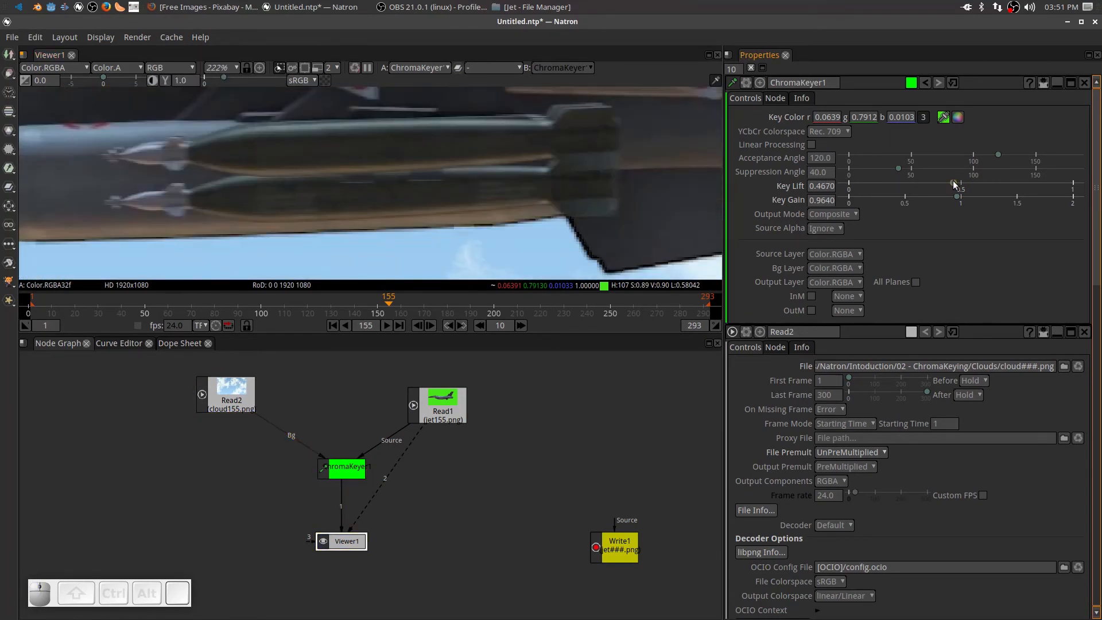
left_click_drag(953, 182, 907, 194)
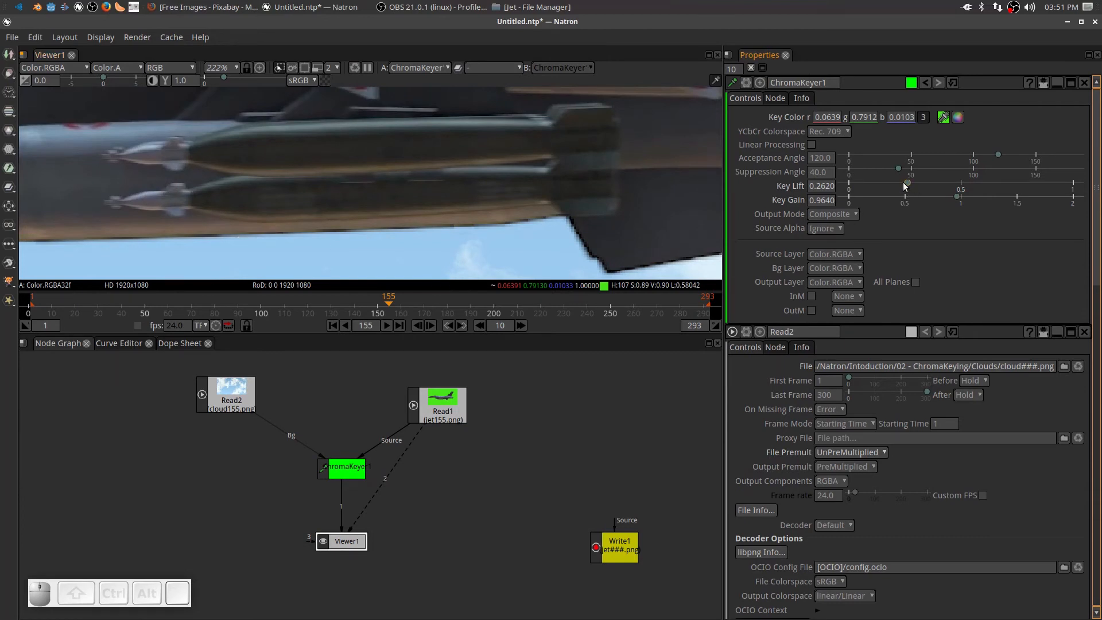
left_click_drag(905, 183, 906, 187)
left_click_drag(956, 199, 985, 203)
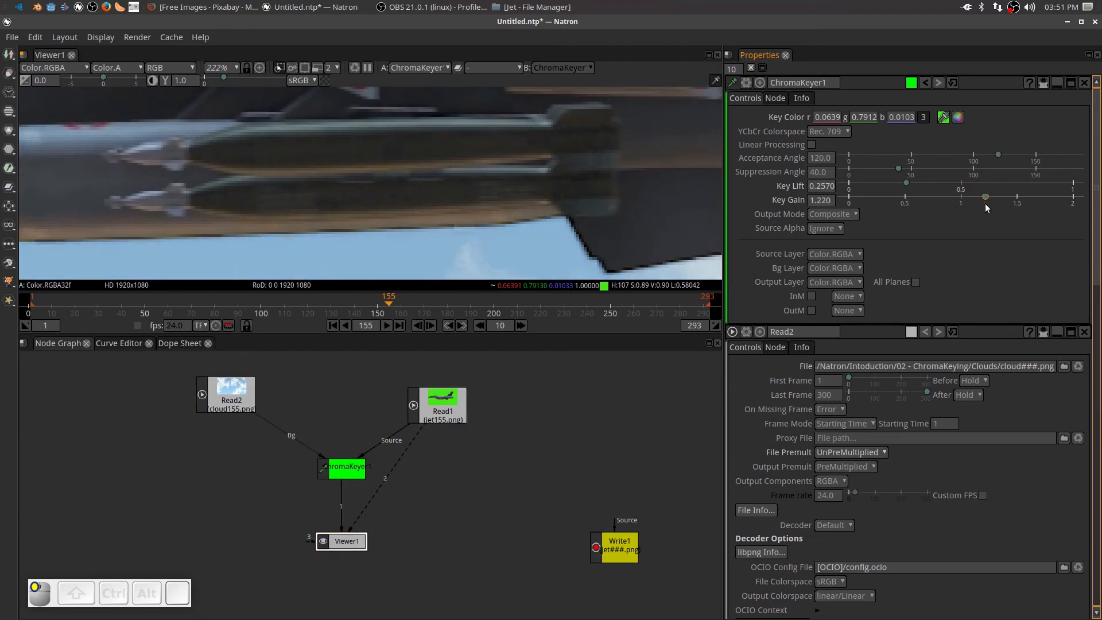
Set the ChromaKeyer's Key Gain to 0.923 while viewing the alpha channel, and return the viewer to RGB
left_click(192, 67)
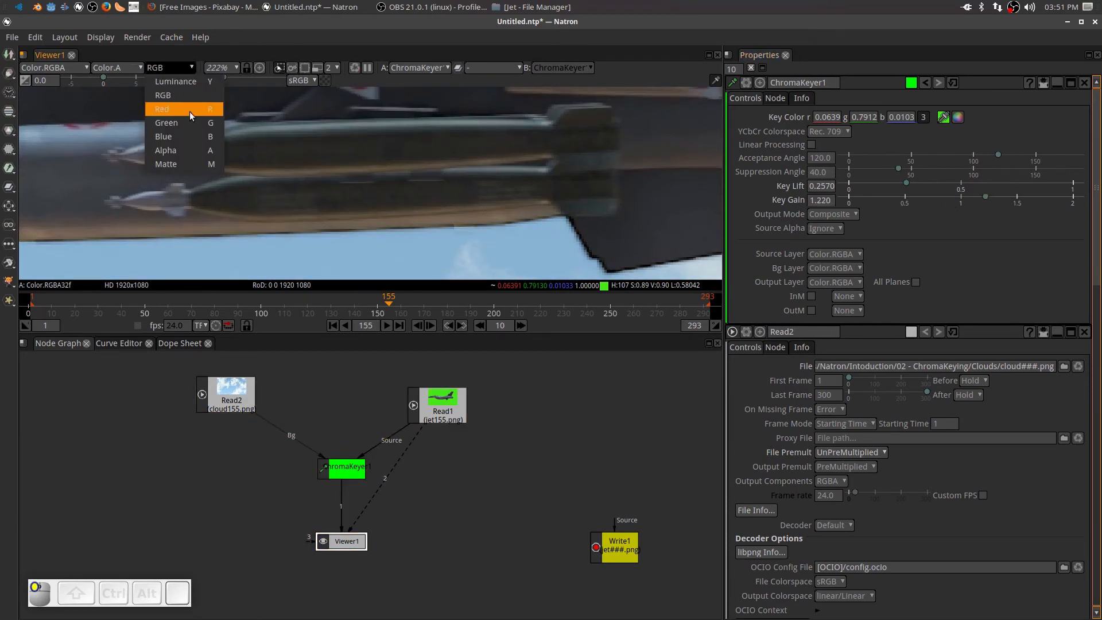
left_click(193, 150)
left_click_drag(984, 195, 948, 201)
mouse_move(948, 201)
left_mouse_down()
mouse_move(966, 198)
mouse_move(952, 205)
left_mouse_up()
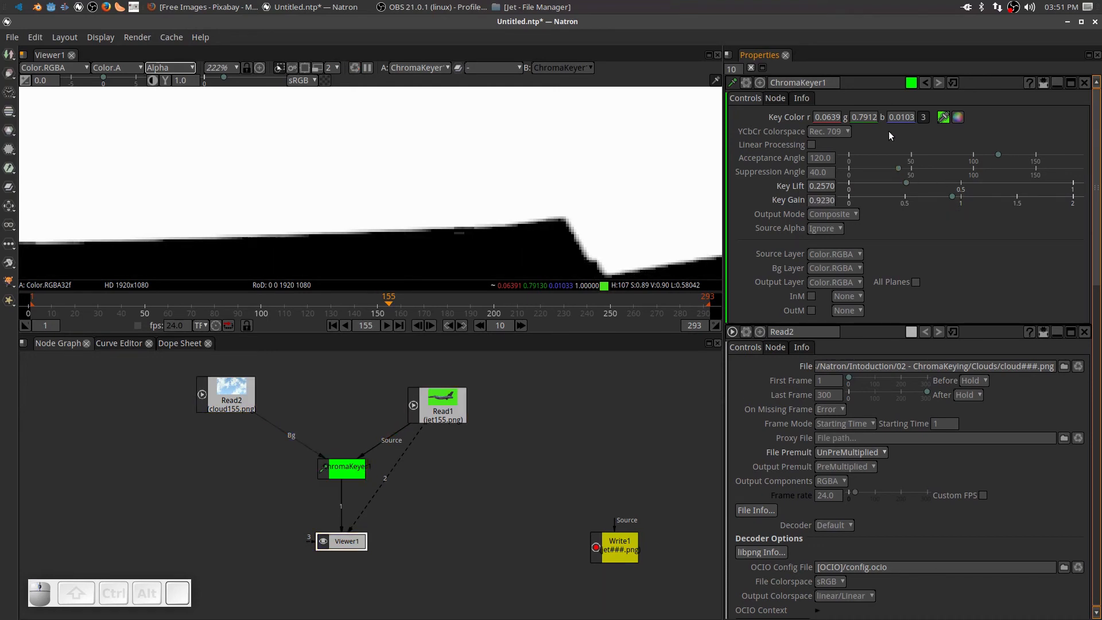
left_click(185, 67)
left_click(166, 89)
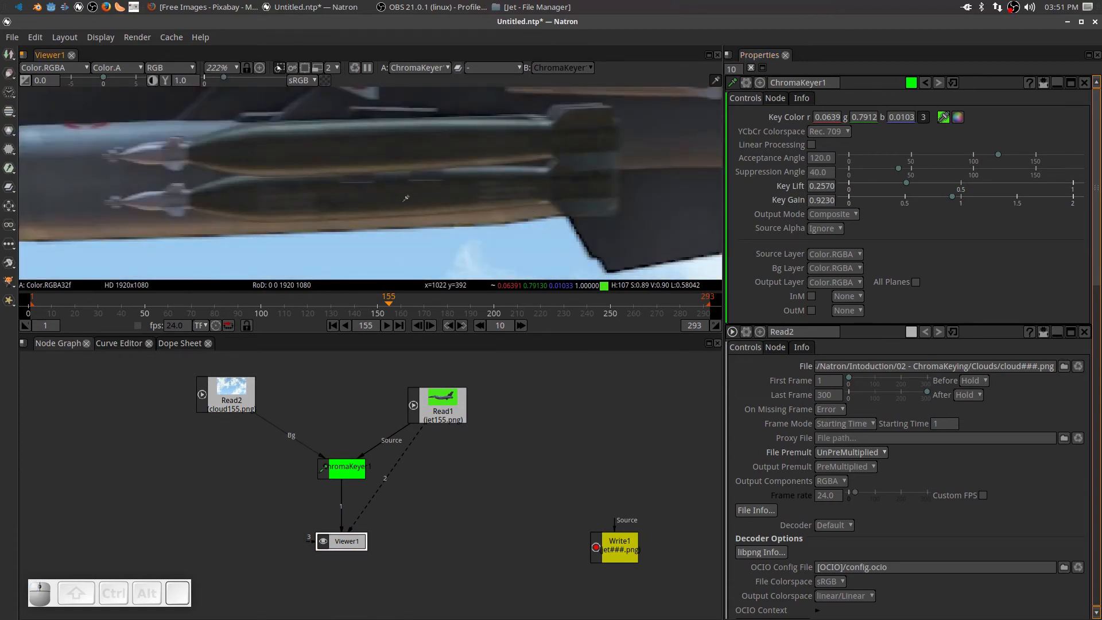
Examine the whole keyed jet and the edges along the top of its fuselage for leftover green spill
scroll(406, 198, "down", 5)
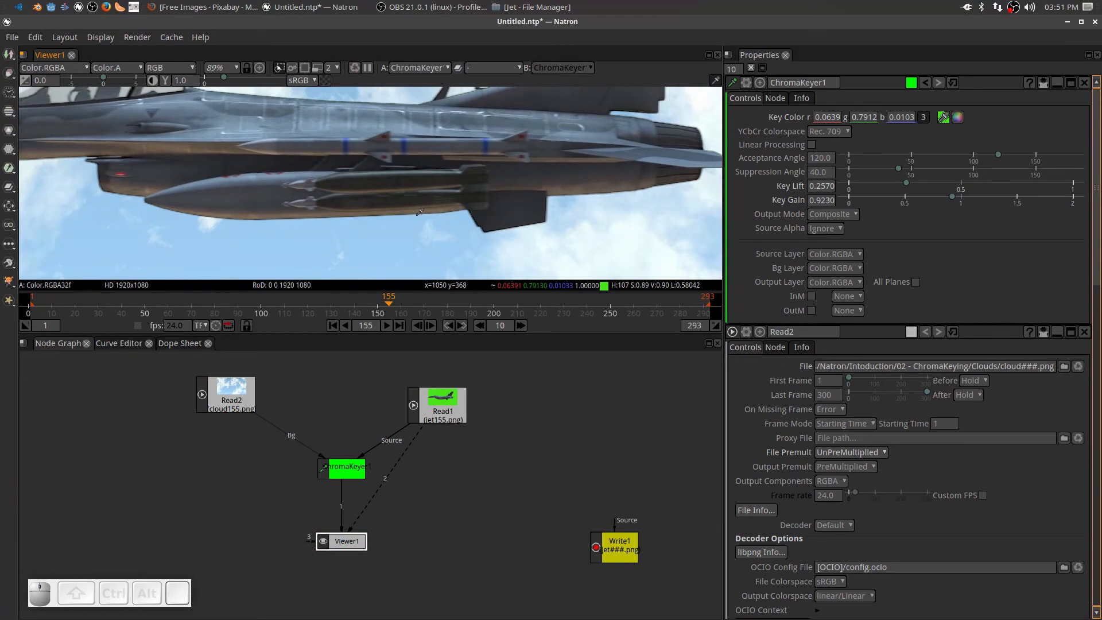
left_click_drag(308, 194, 370, 231)
left_click_drag(414, 175, 445, 207)
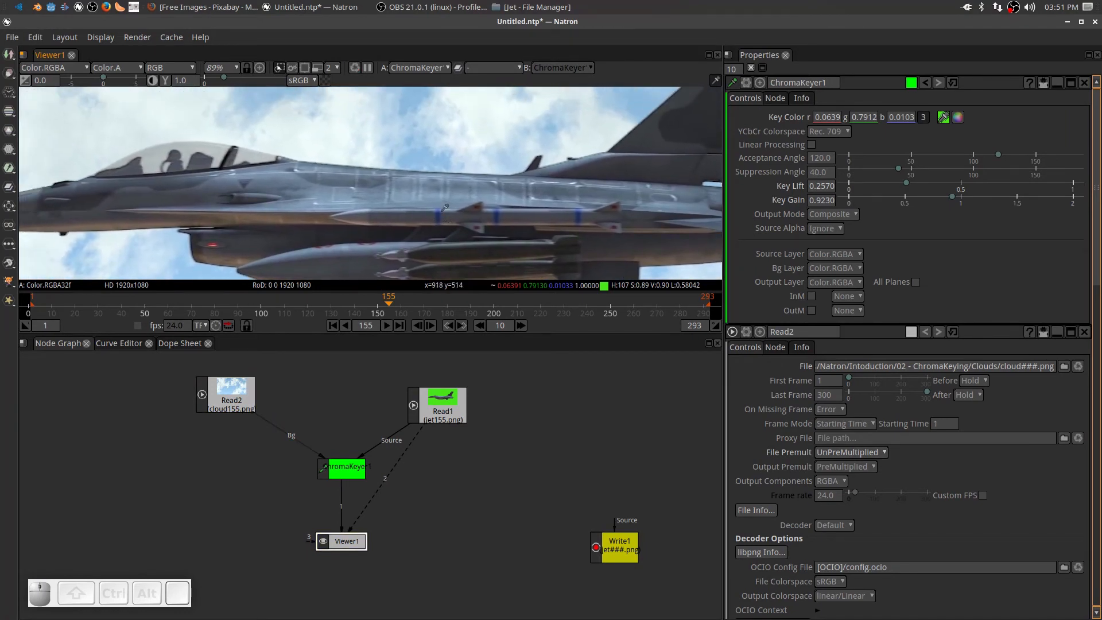
scroll(354, 199, "down", 5)
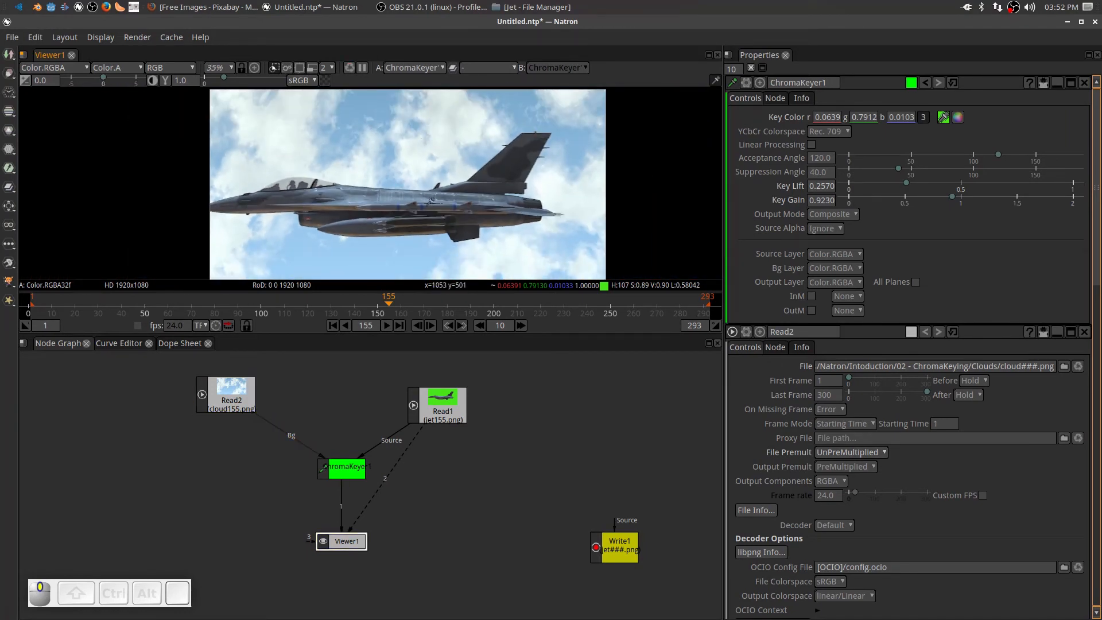
left_click_drag(431, 203, 398, 188)
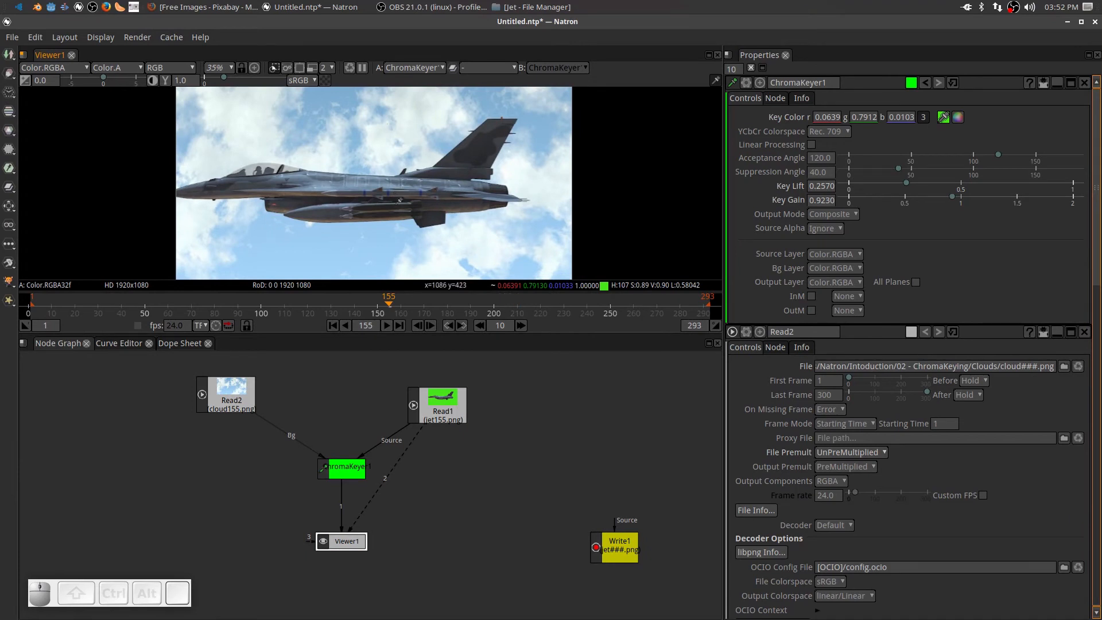
scroll(356, 183, "up", 2)
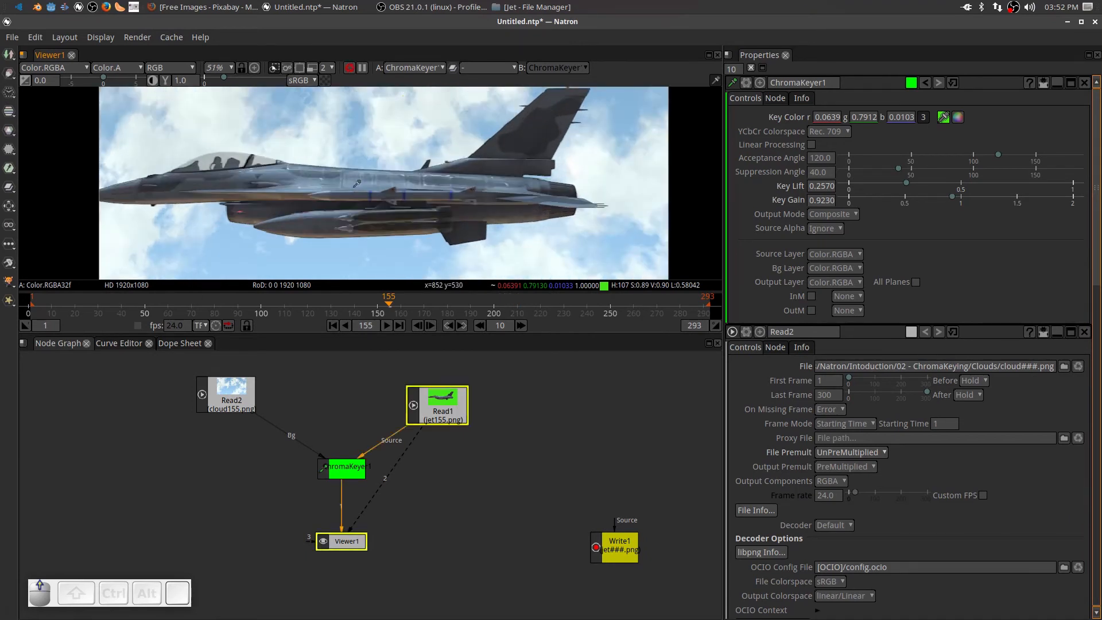
scroll(387, 171, "up", 3)
scroll(387, 170, "up", 9)
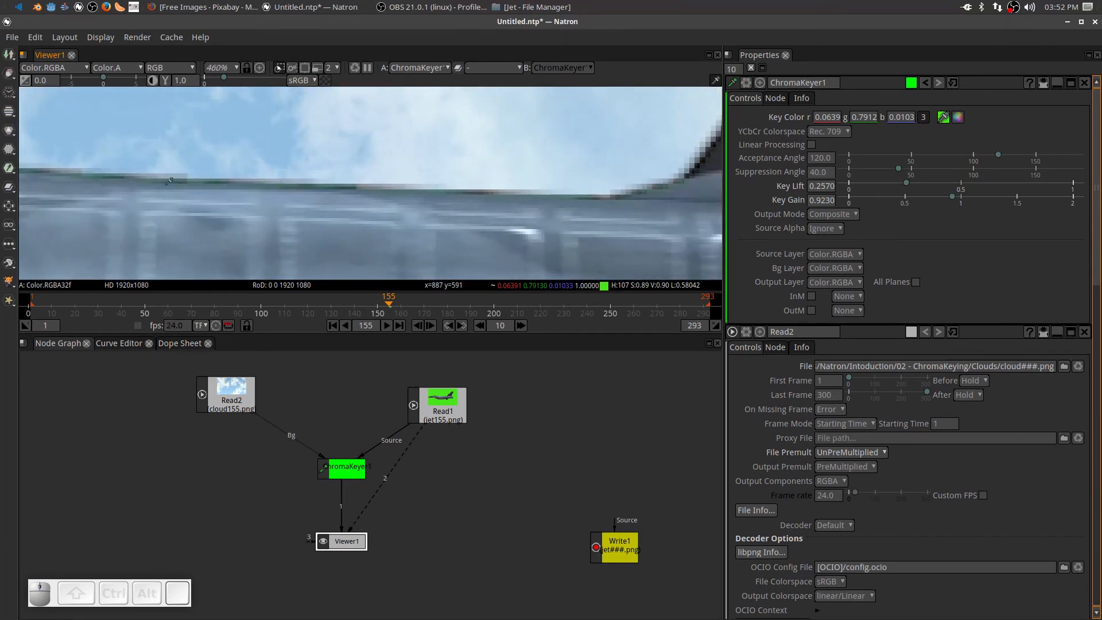
left_click_drag(559, 196, 353, 225)
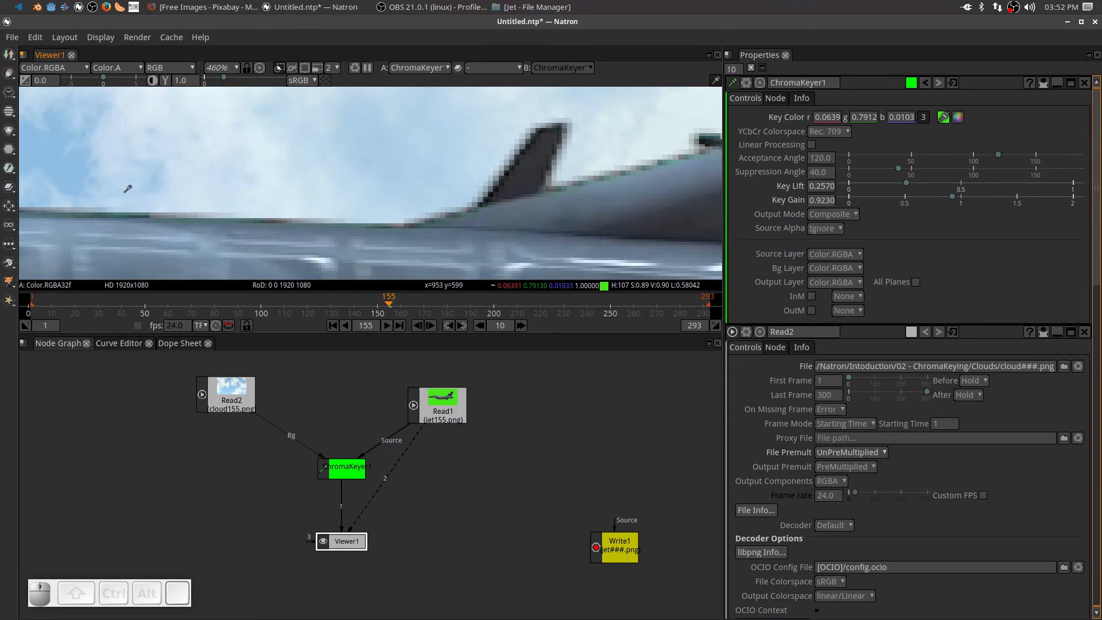
left_click_drag(152, 214, 396, 221)
scroll(396, 221, "down", 7)
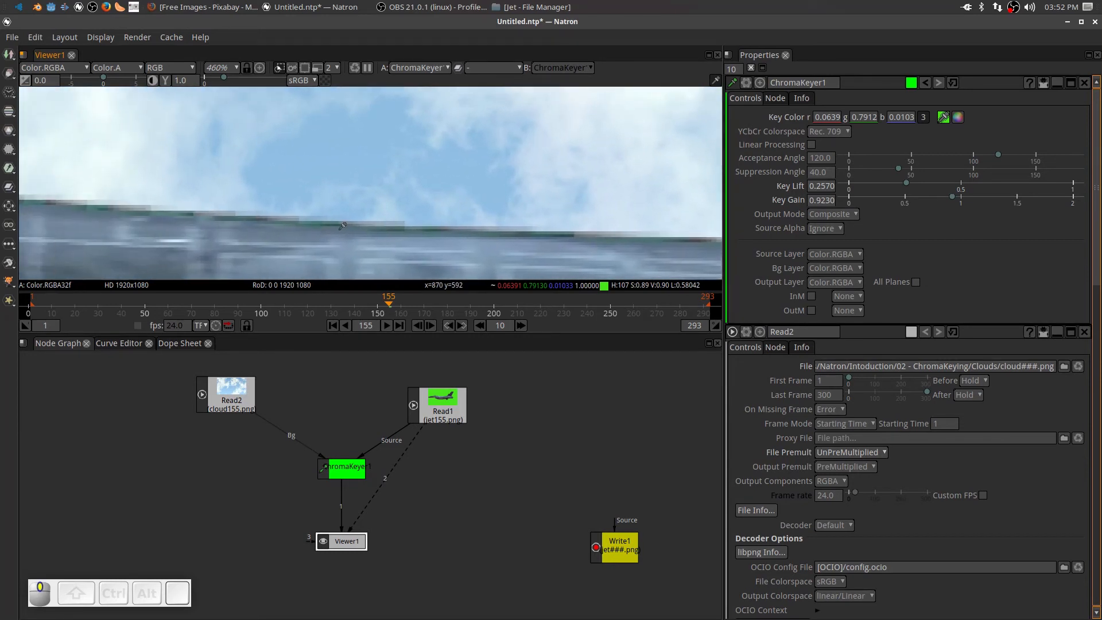
scroll(445, 225, "down", 8)
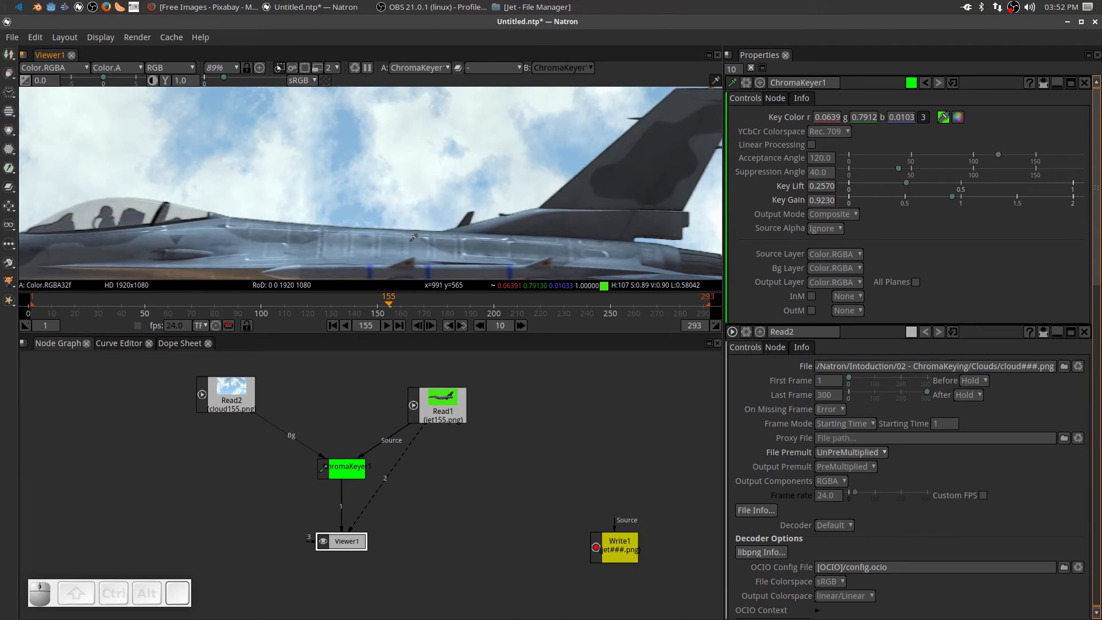
scroll(446, 237, "up", 9)
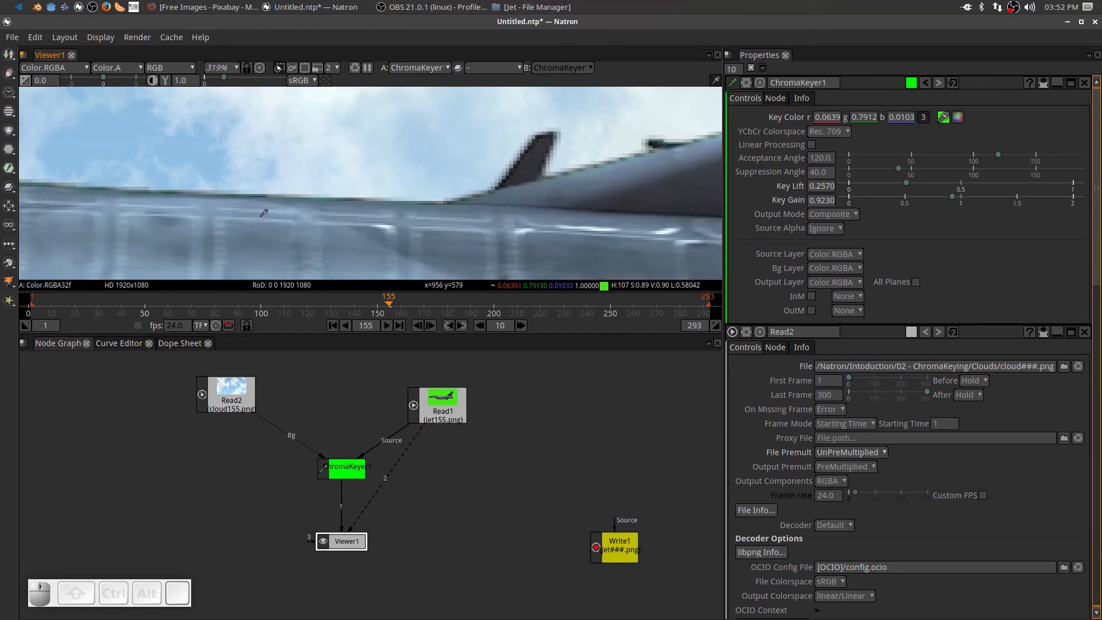
left_click_drag(463, 232, 459, 190)
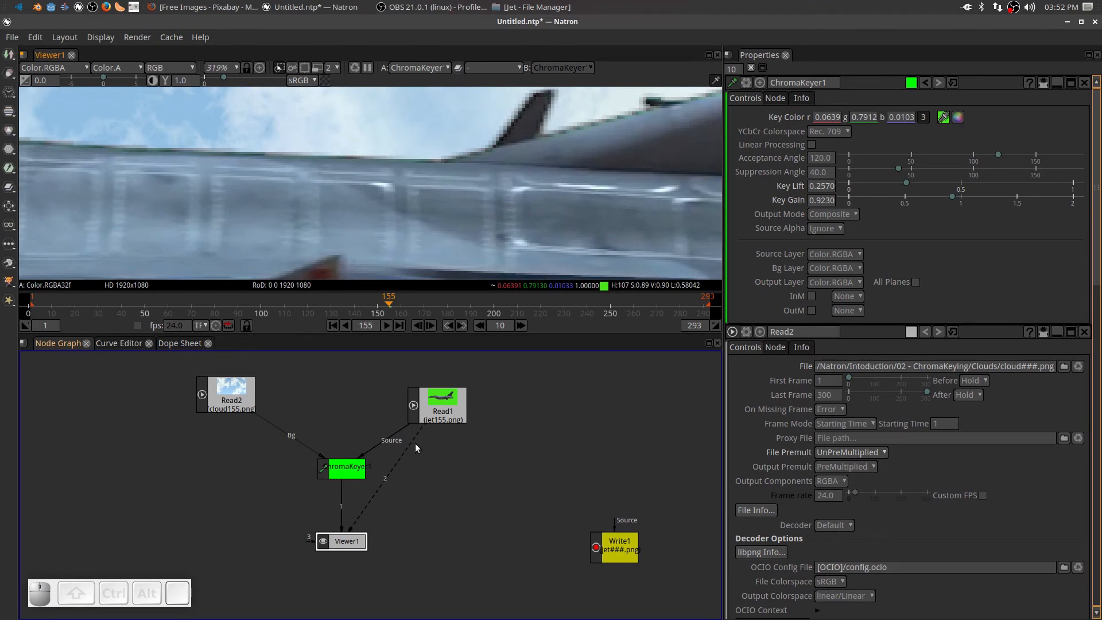
Disconnect the jet footage from the viewer's second input and insert a Despill node between the ChromaKeyer and the viewer
left_click_drag(411, 443, 377, 506)
left_click_drag(344, 542, 345, 568)
left_click(341, 472)
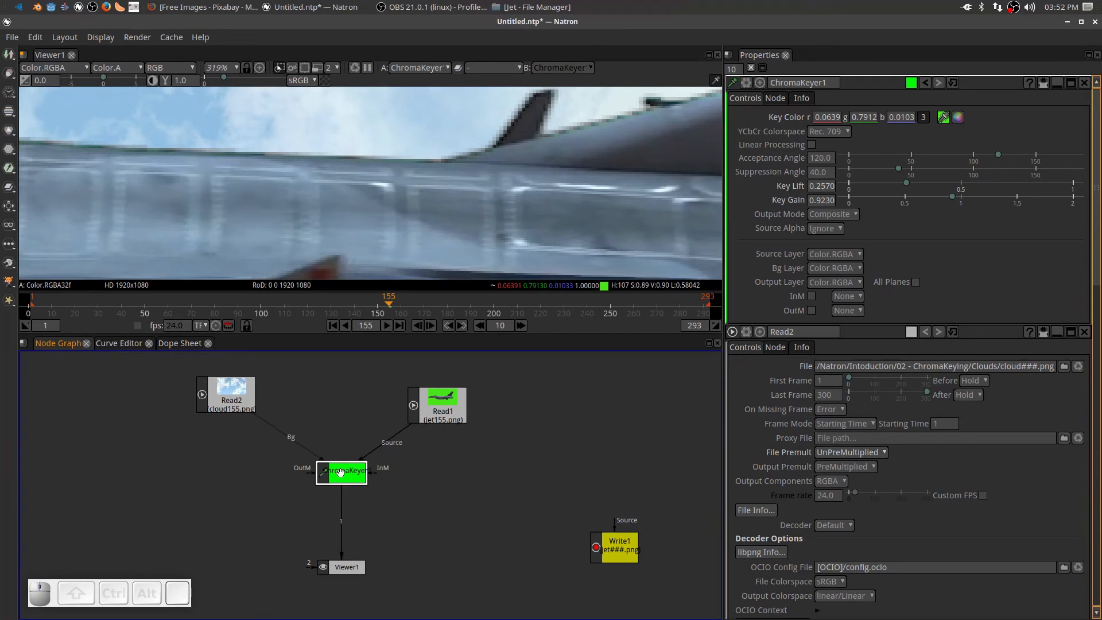
key("Tab")
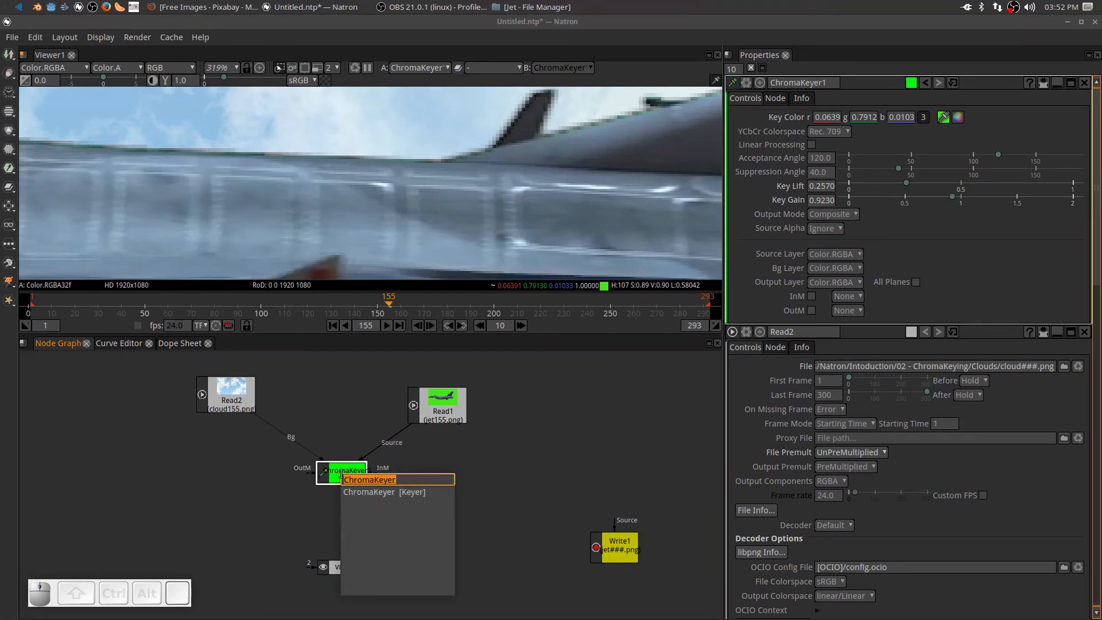
type("despli")
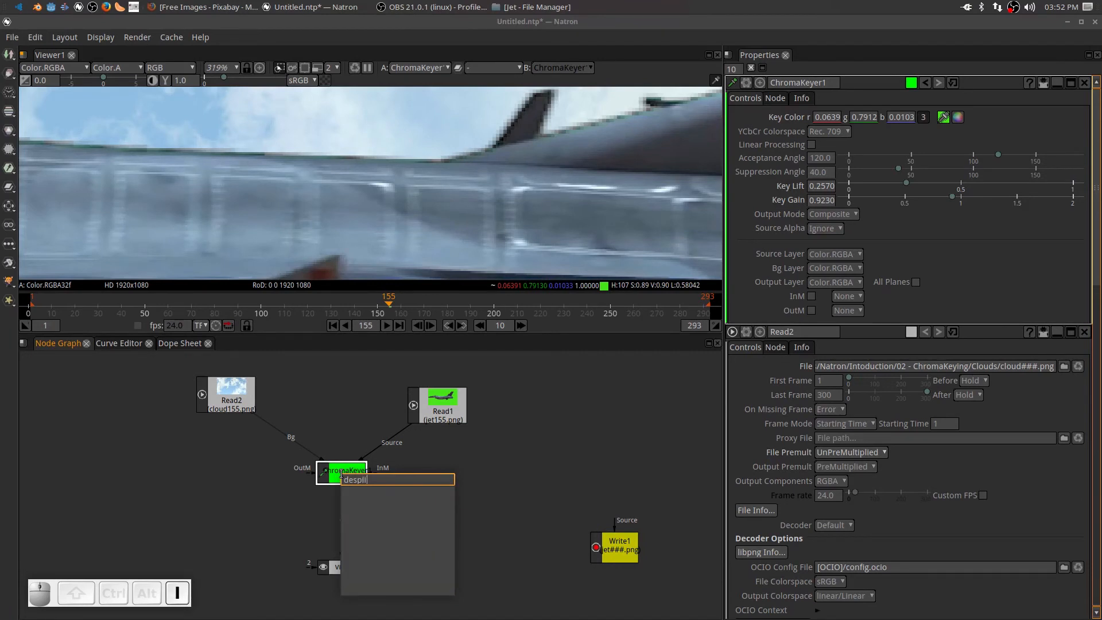
type("ll")
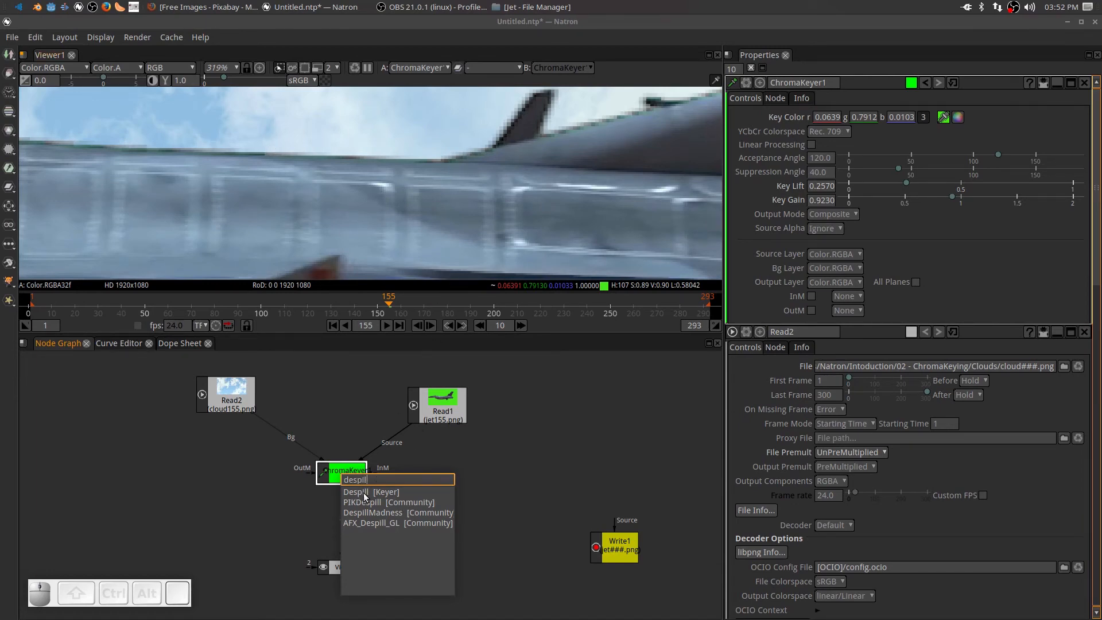
left_click(364, 492)
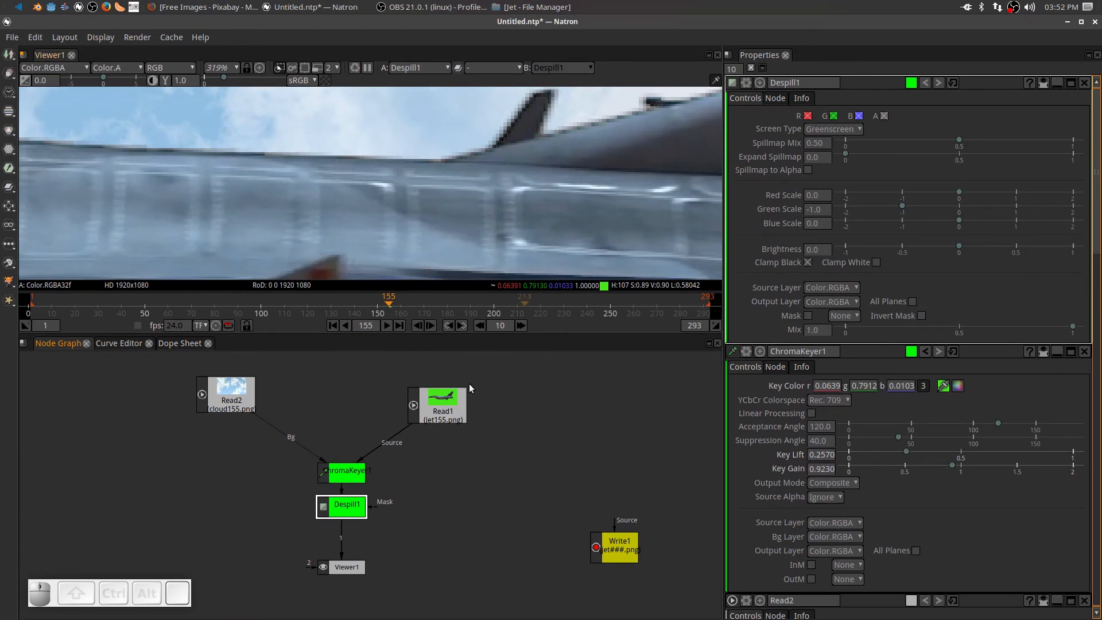
Disable and re-enable the Despill node to compare the spill on the jet's edges, and move the viewer node slightly down
left_click(355, 514)
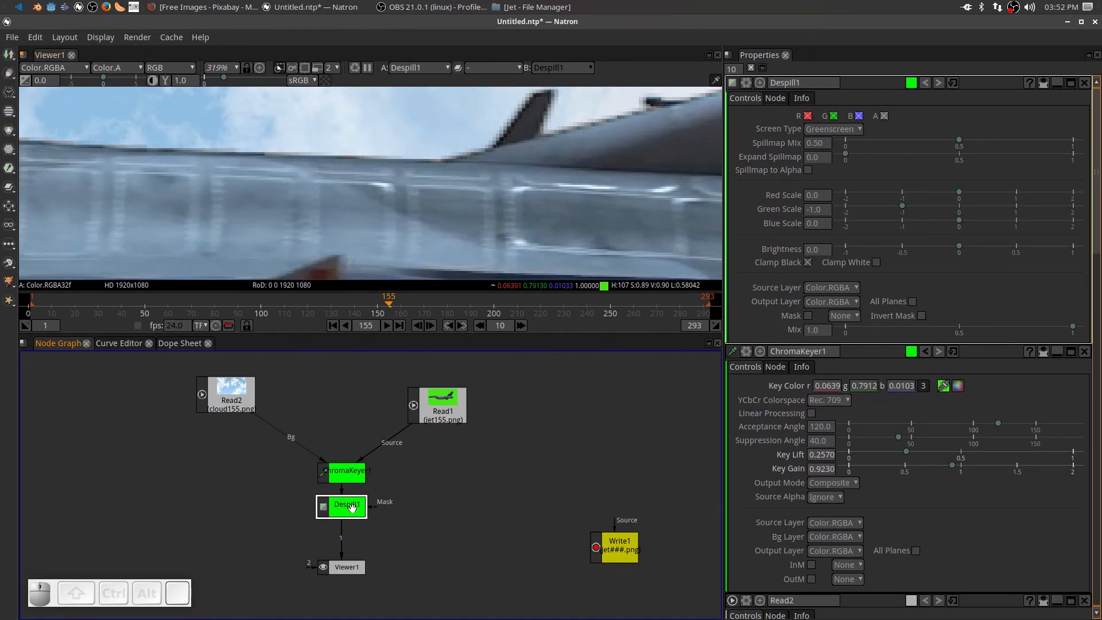
key("d")
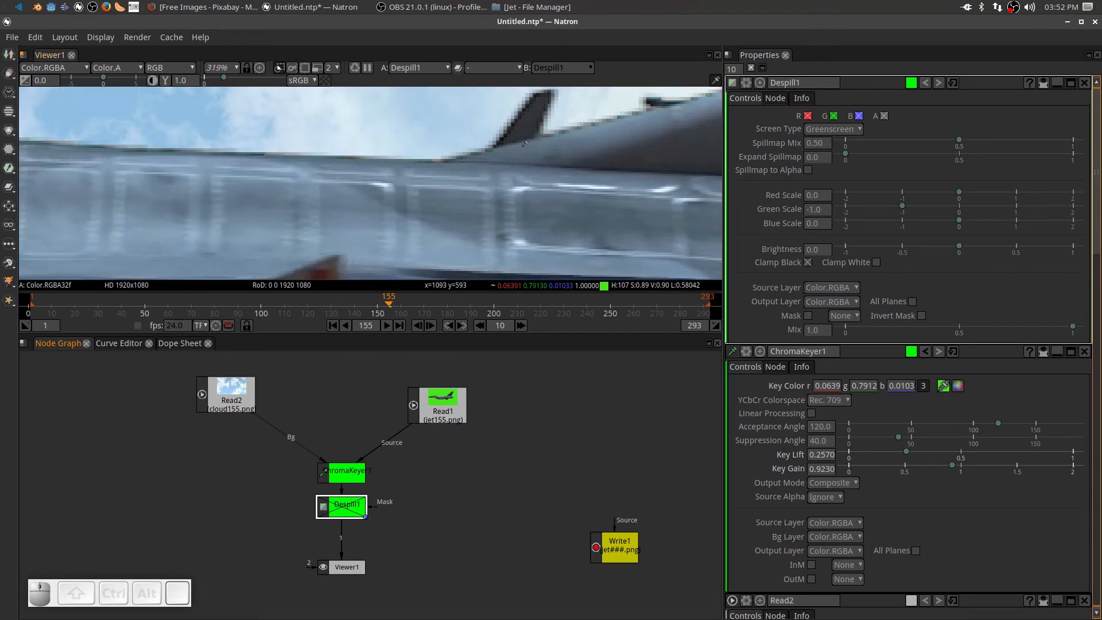
key("d")
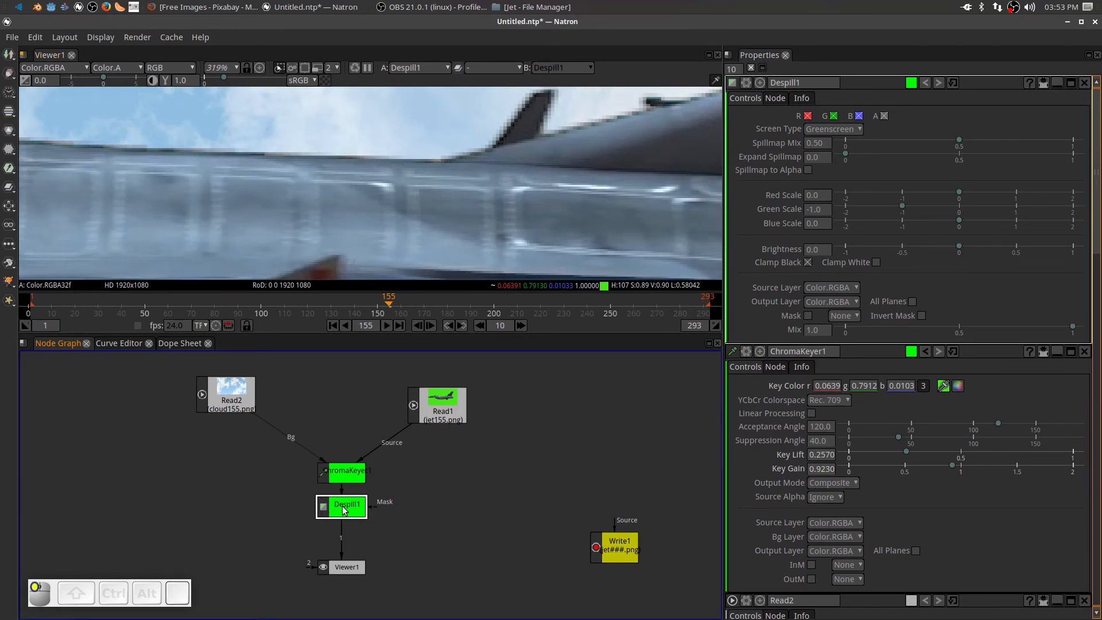
left_click_drag(356, 567, 356, 581)
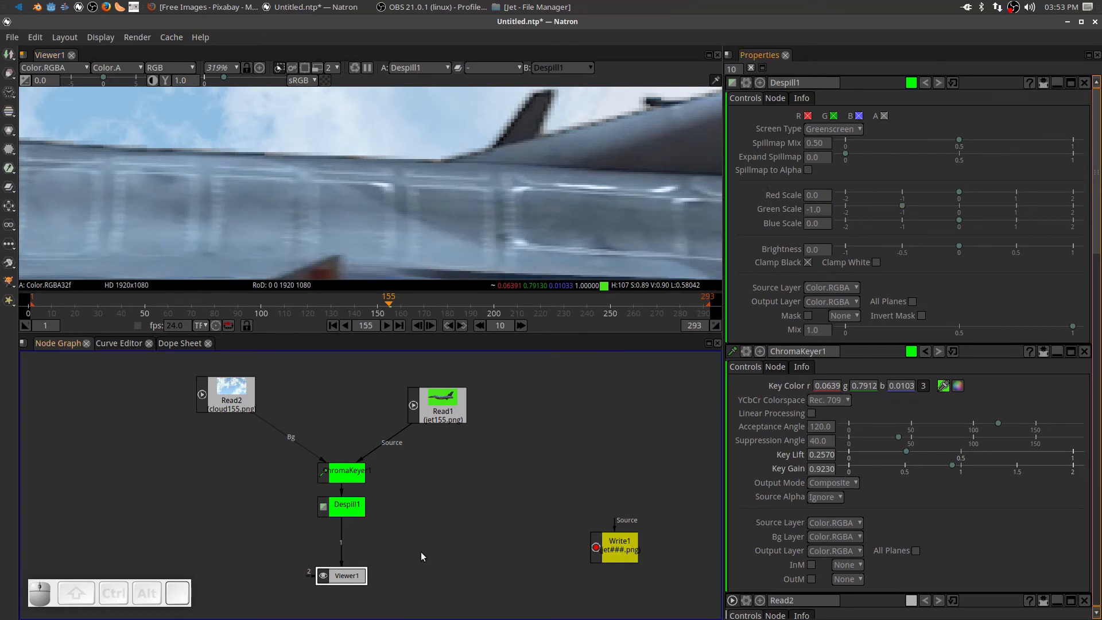
left_click(355, 509)
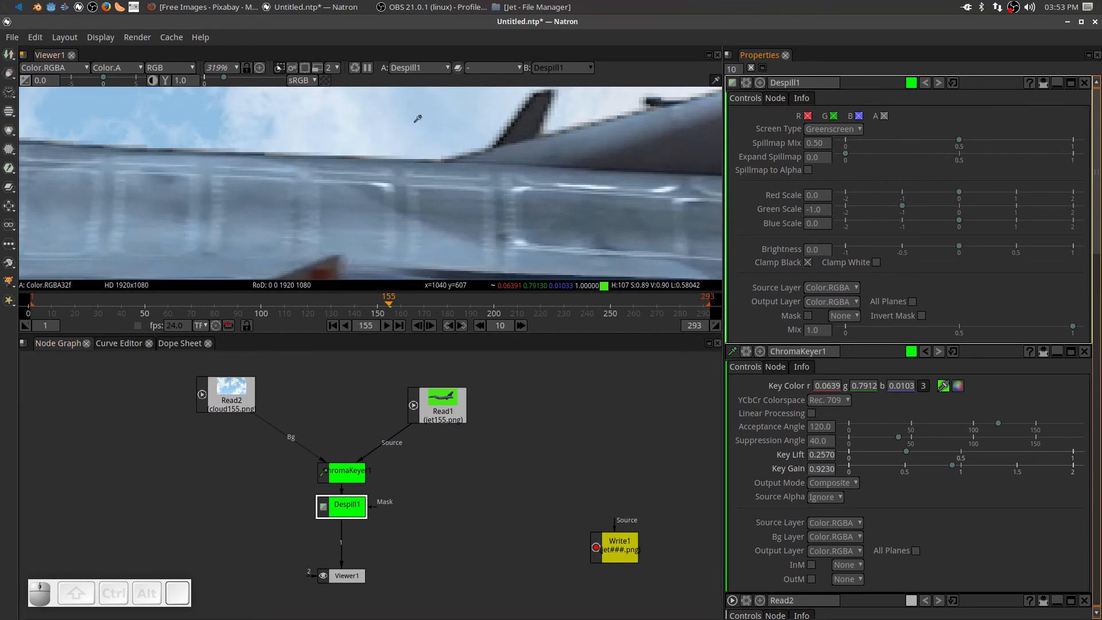
Inspect the despilled composite, checking the entire jet and close-ups of its bombs and lower fin
scroll(402, 132, "down", 8)
scroll(395, 145, "down", 2)
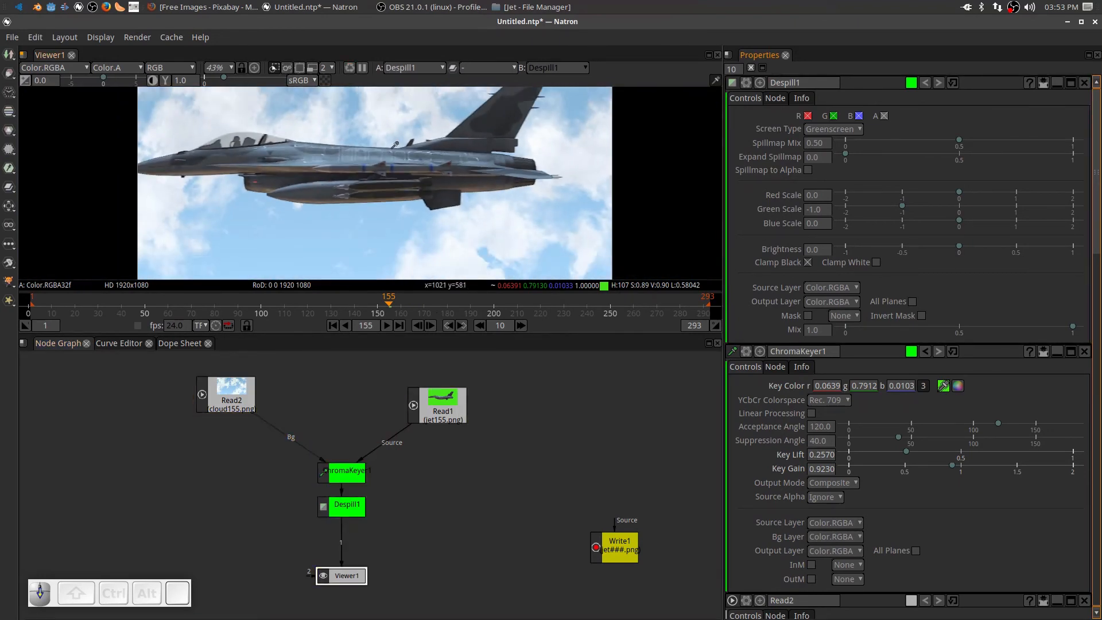
scroll(396, 178, "up", 7)
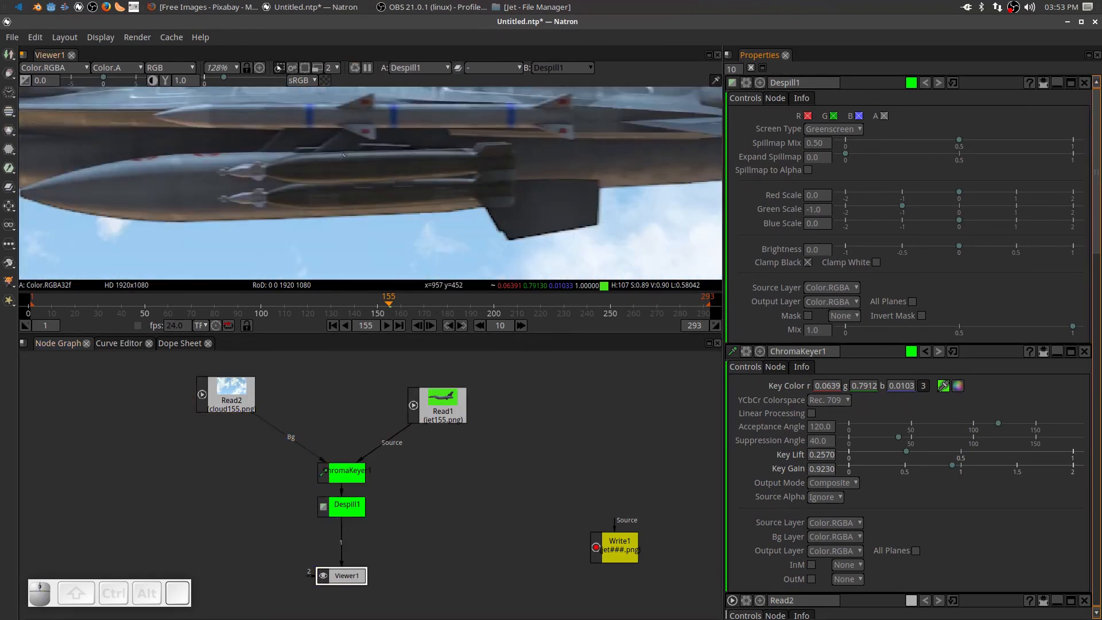
scroll(543, 217, "down", 3)
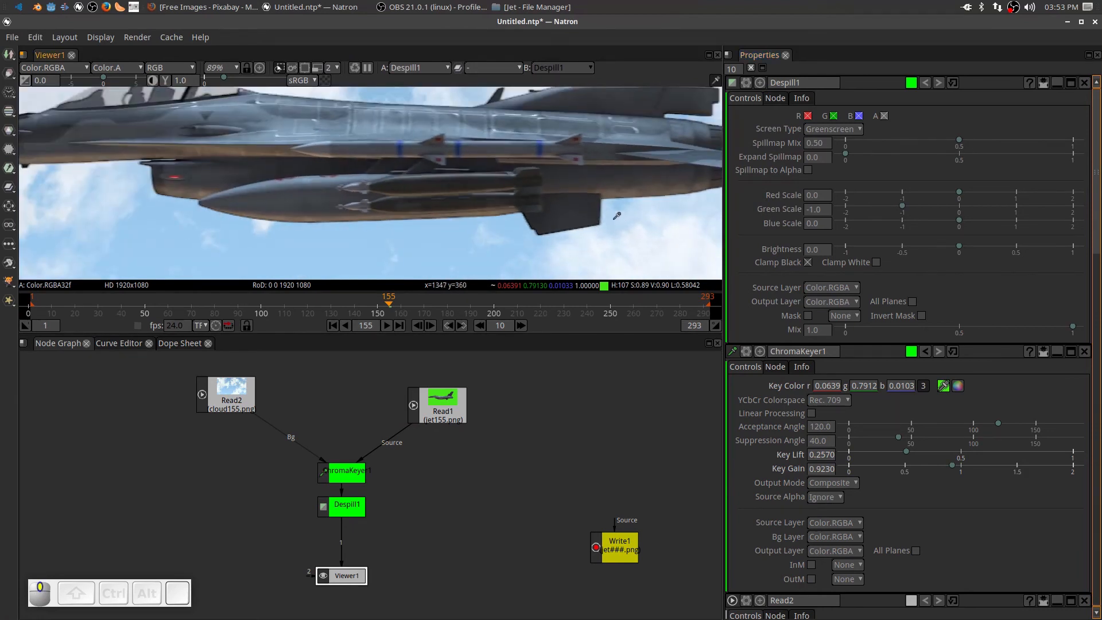
scroll(574, 205, "down", 4)
scroll(547, 190, "down", 1)
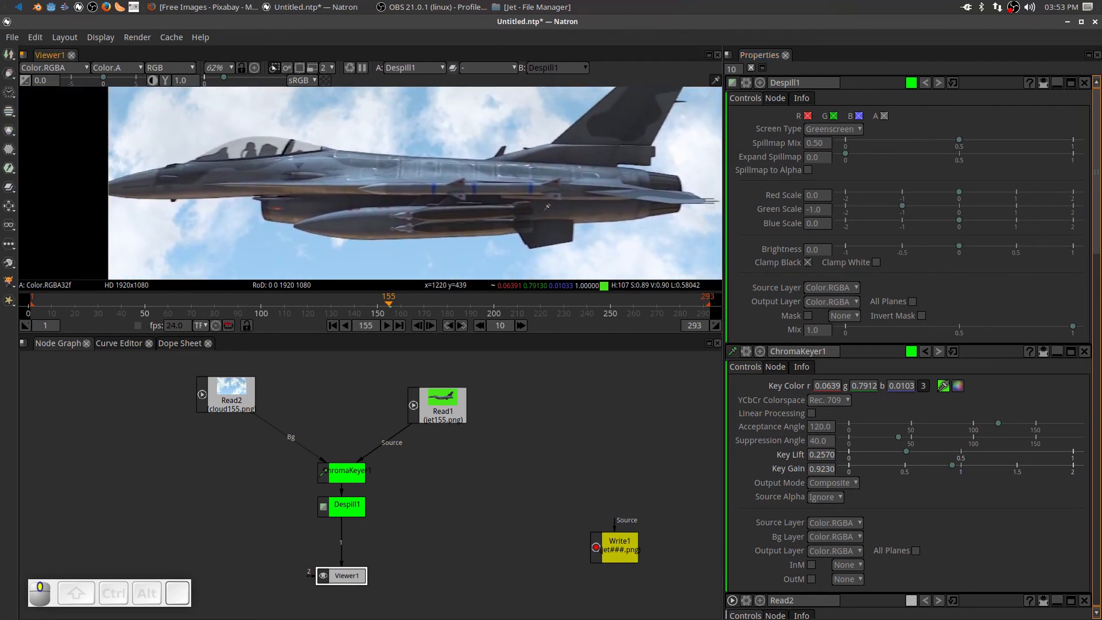
scroll(546, 208, "up", 3)
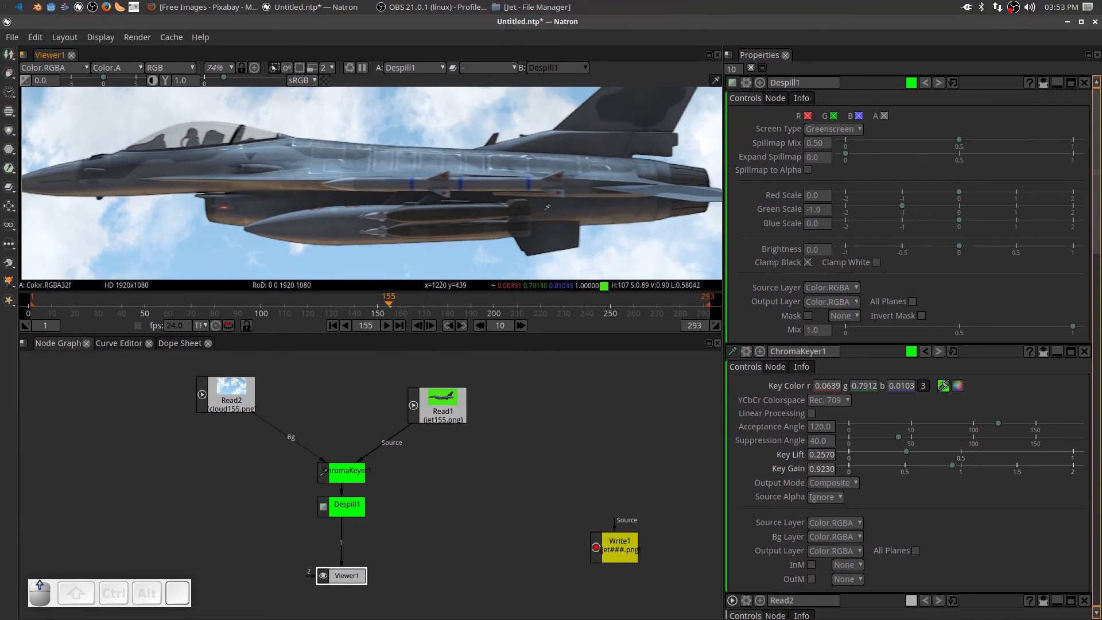
scroll(547, 207, "down", 3)
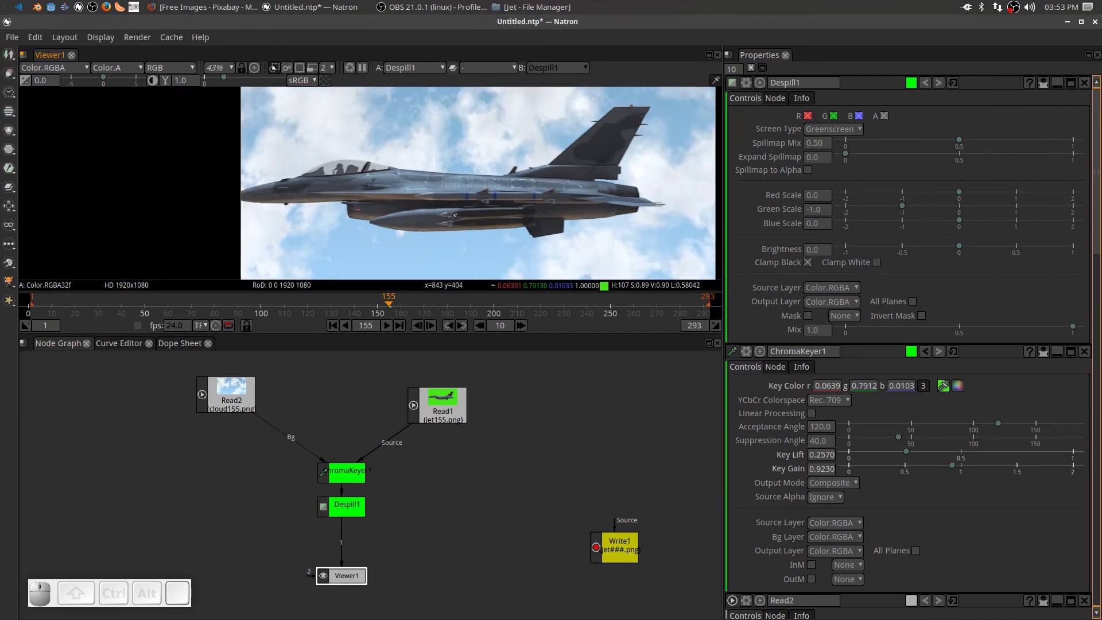
scroll(434, 236, "up", 3)
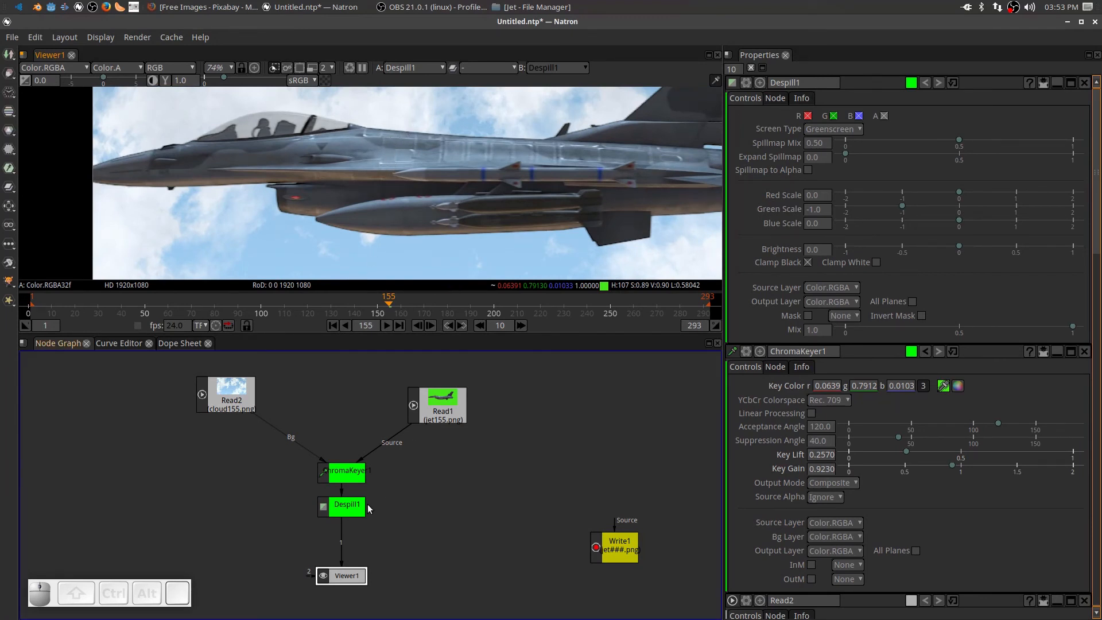
Insert a LightWrap node between the Despill node and the viewer
left_click(341, 506)
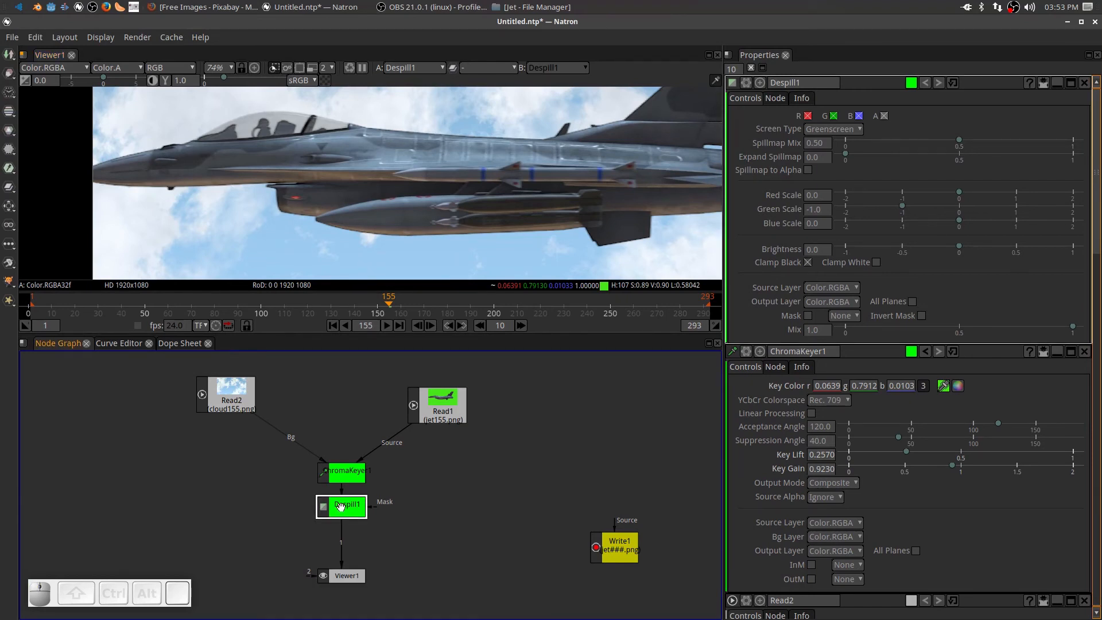
key("Tab")
type("l")
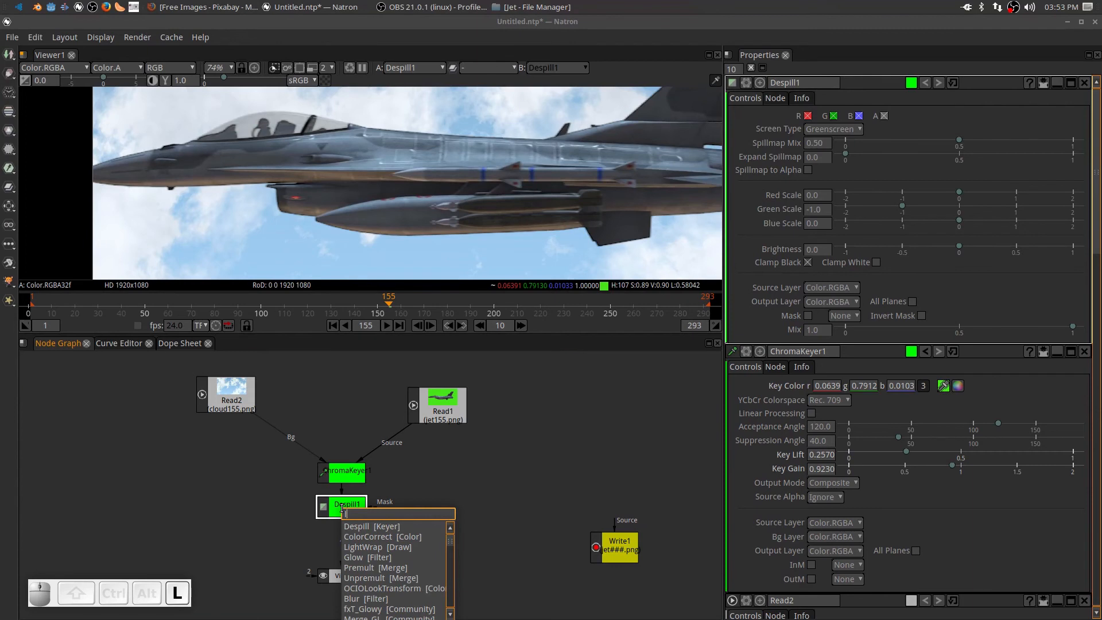
type("ight")
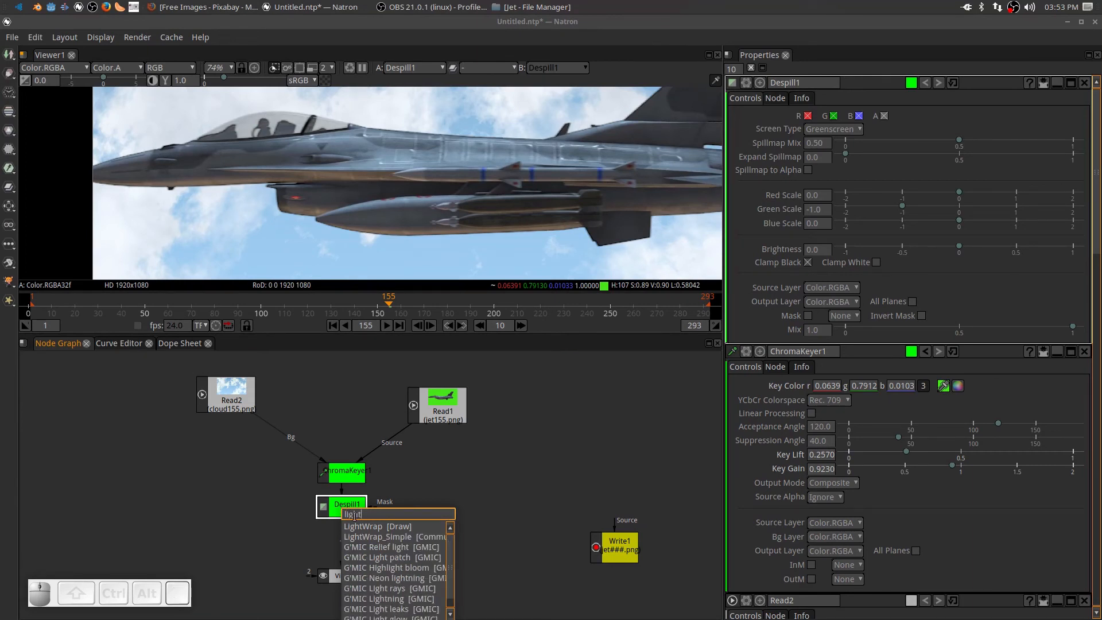
left_click(360, 525)
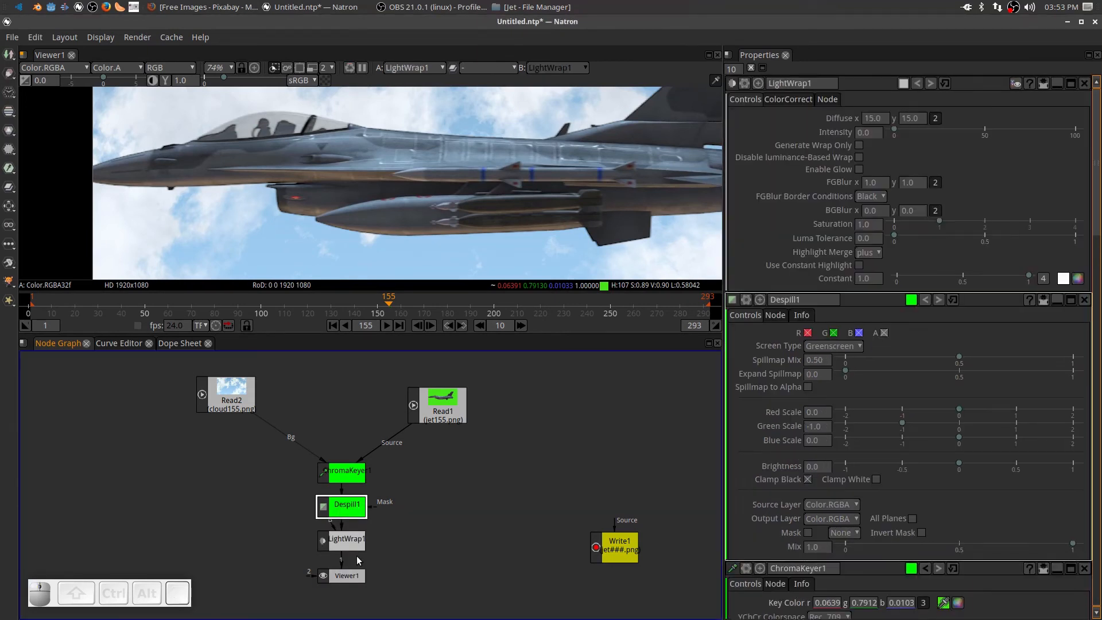
Move the LightWrap and viewer nodes down below Despill and connect LightWrap's B input to the cloud footage
left_click_drag(352, 574, 352, 601)
left_click_drag(347, 546, 347, 570)
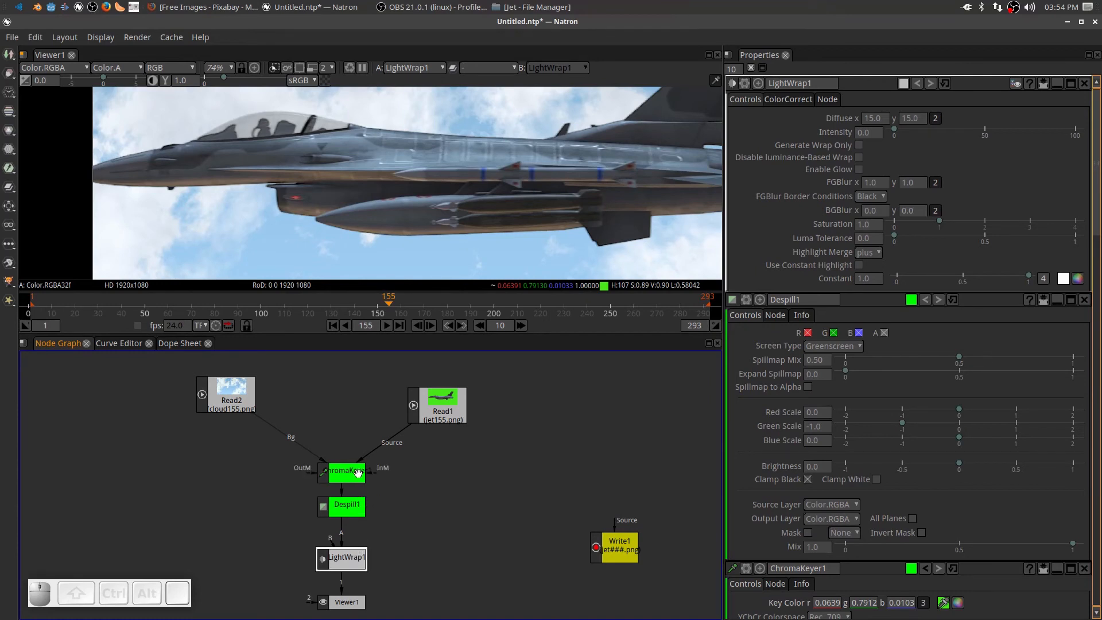
left_click_drag(330, 538, 197, 480)
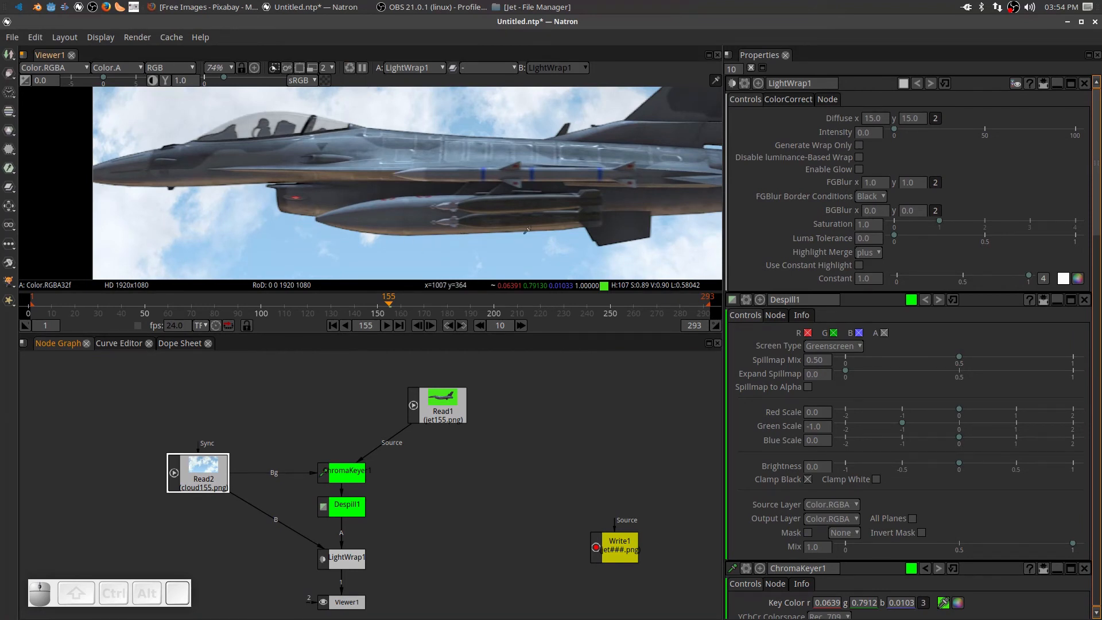
scroll(527, 230, "up", 4)
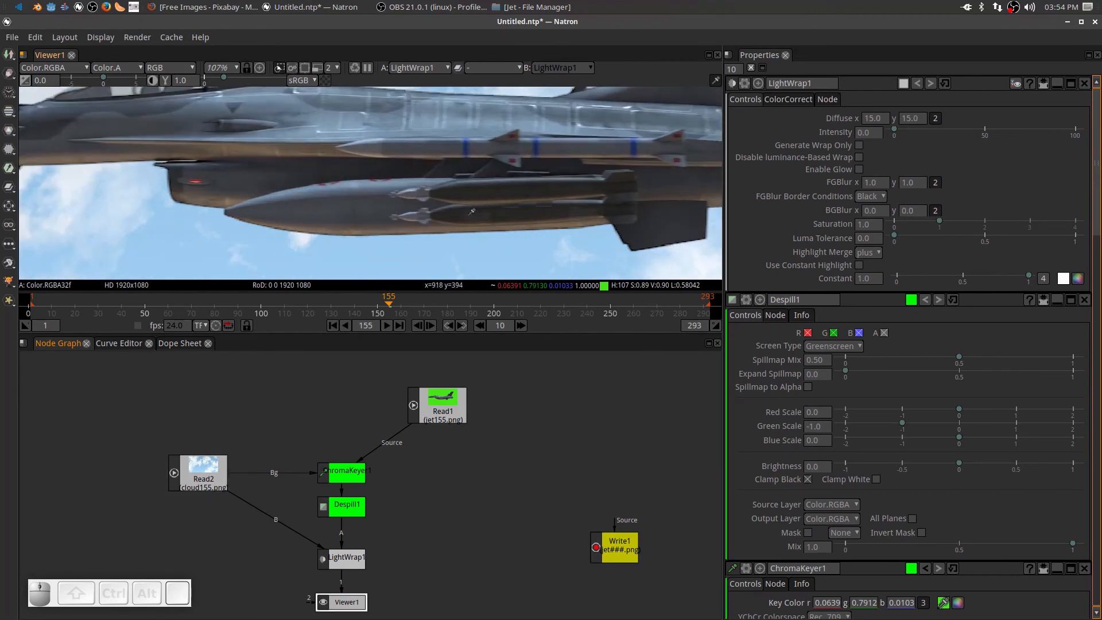
scroll(524, 265, "down", 4)
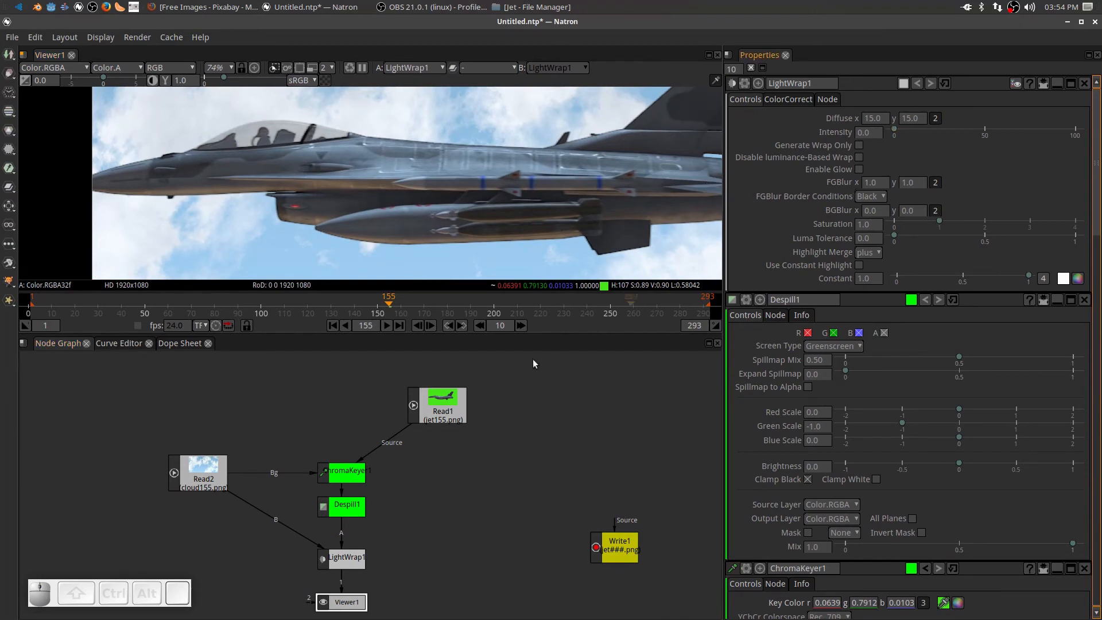
Try a LightWrap intensity of 73.60 and check the wrap around the entire jet
left_click(338, 558)
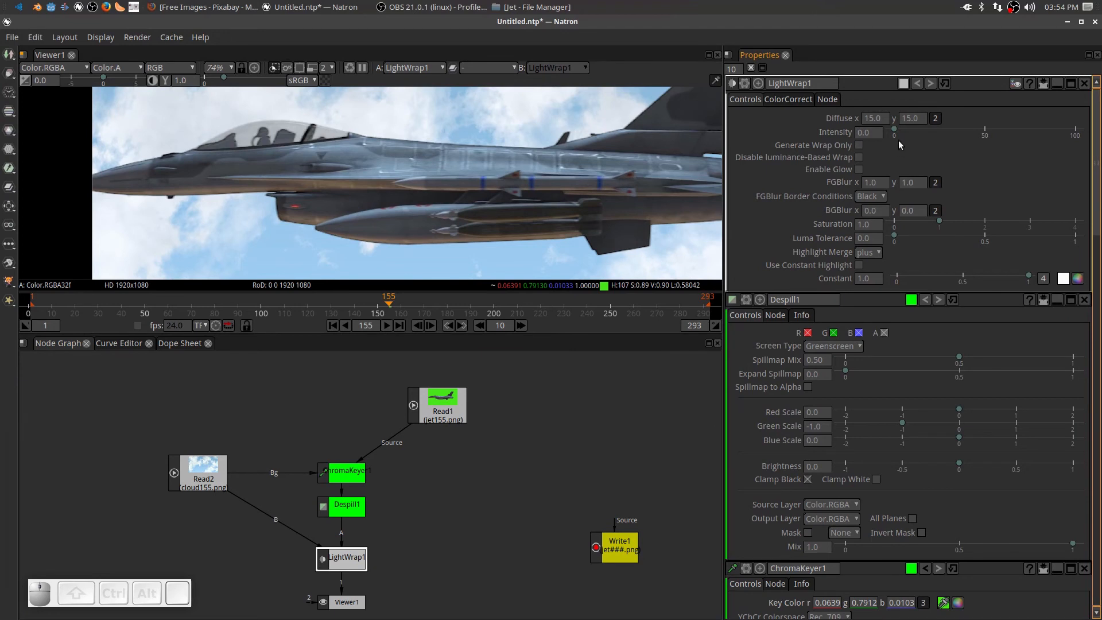
left_click_drag(897, 130, 1027, 133)
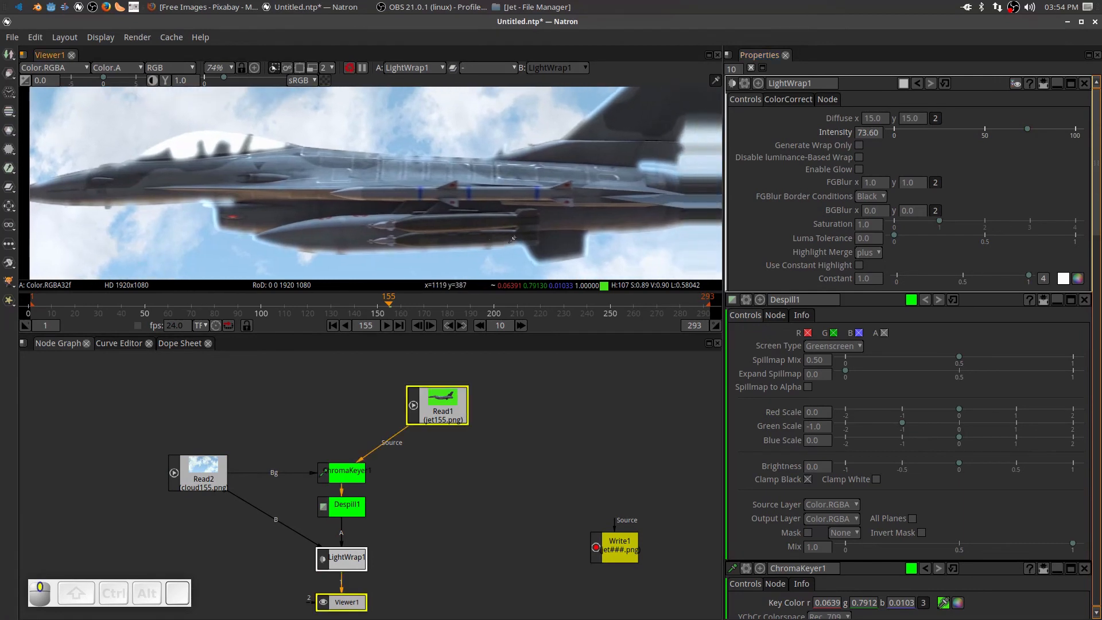
scroll(517, 223, "down", 8)
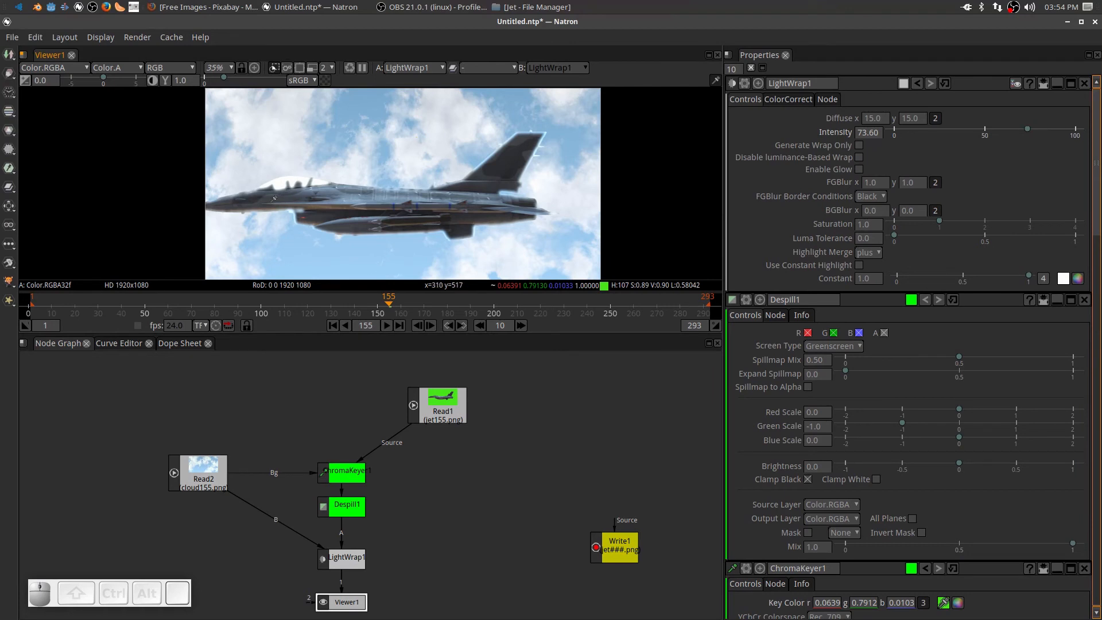
mouse_move(386, 194)
left_mouse_down()
mouse_move(412, 190)
mouse_move(388, 186)
left_mouse_up()
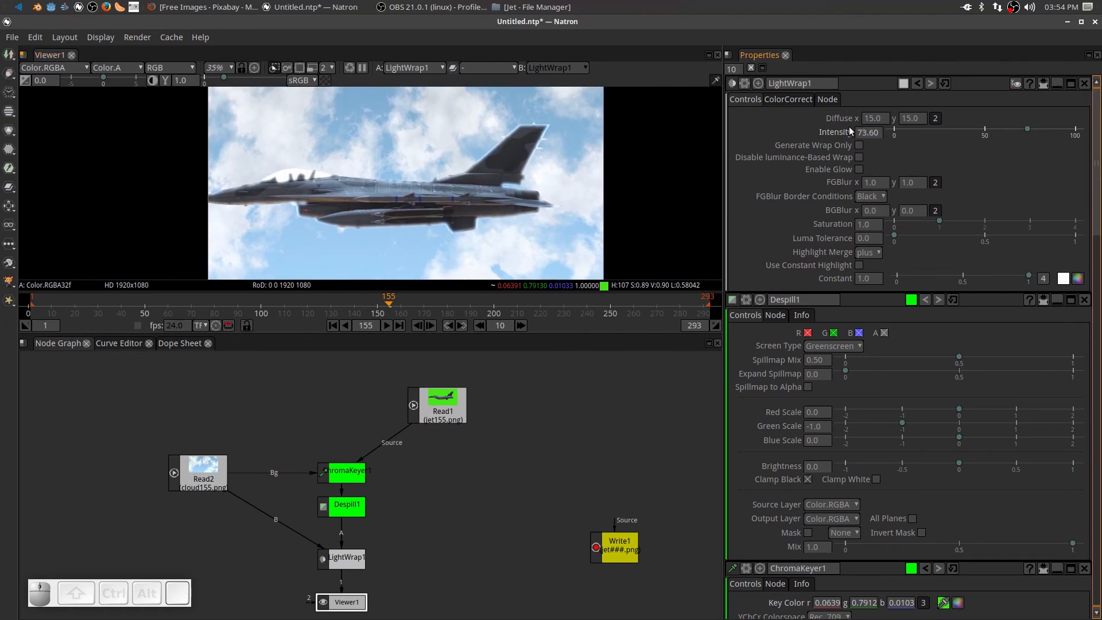
Lower the LightWrap intensity to 6.10 and check the jet's front section up close
left_click_drag(1027, 129, 905, 135)
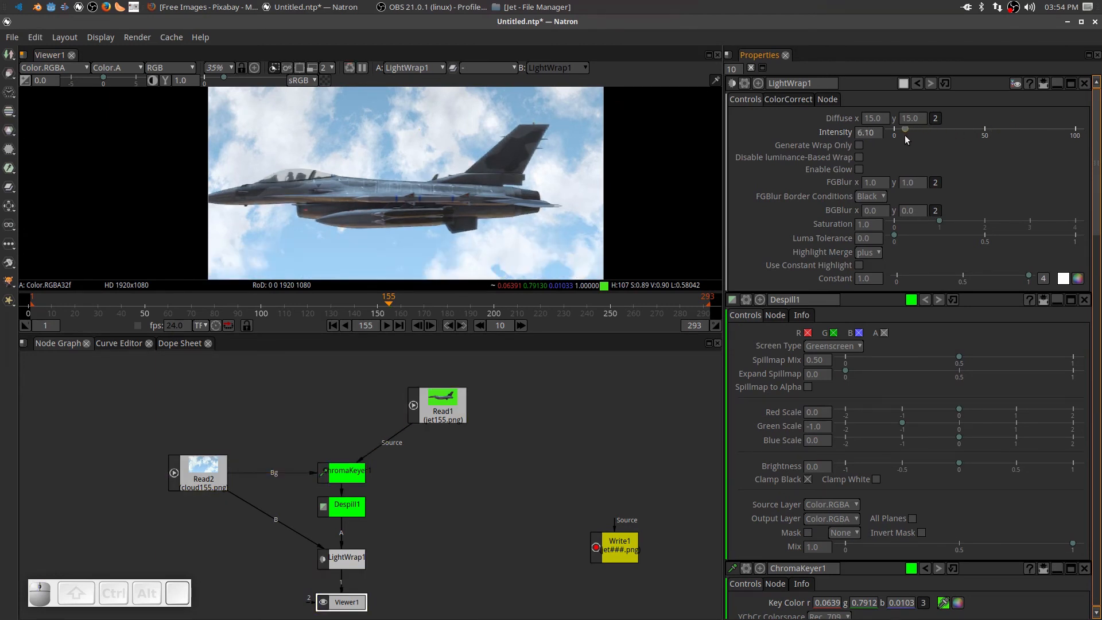
scroll(368, 191, "up", 8)
left_click_drag(366, 189, 491, 177)
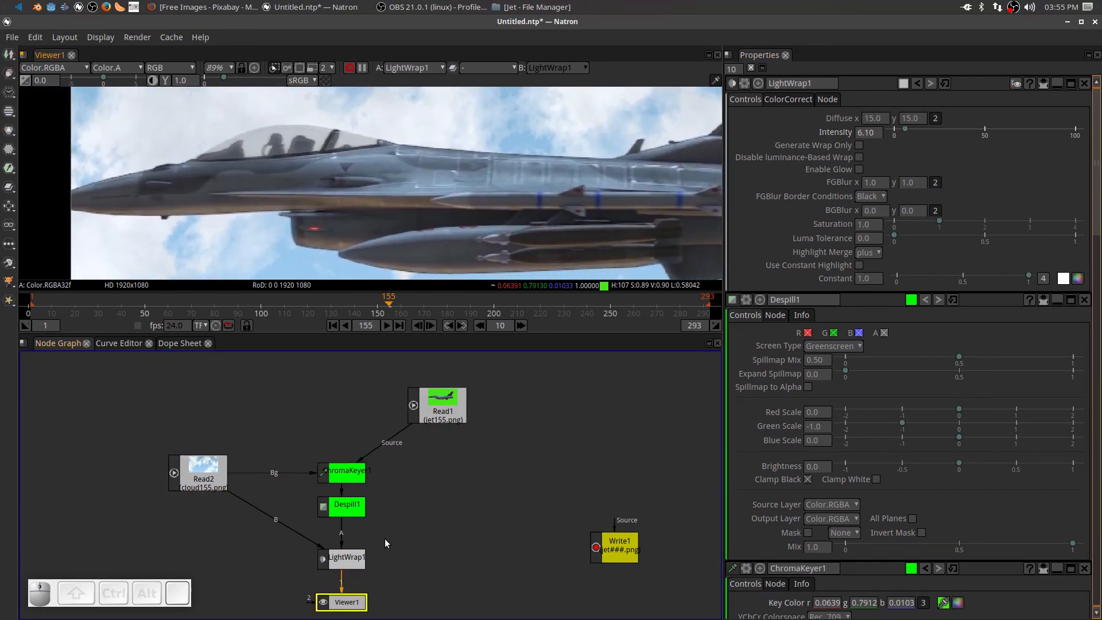
Disable and re-enable the LightWrap node twice to compare the jet's edges, and review the full frame
left_click(346, 559)
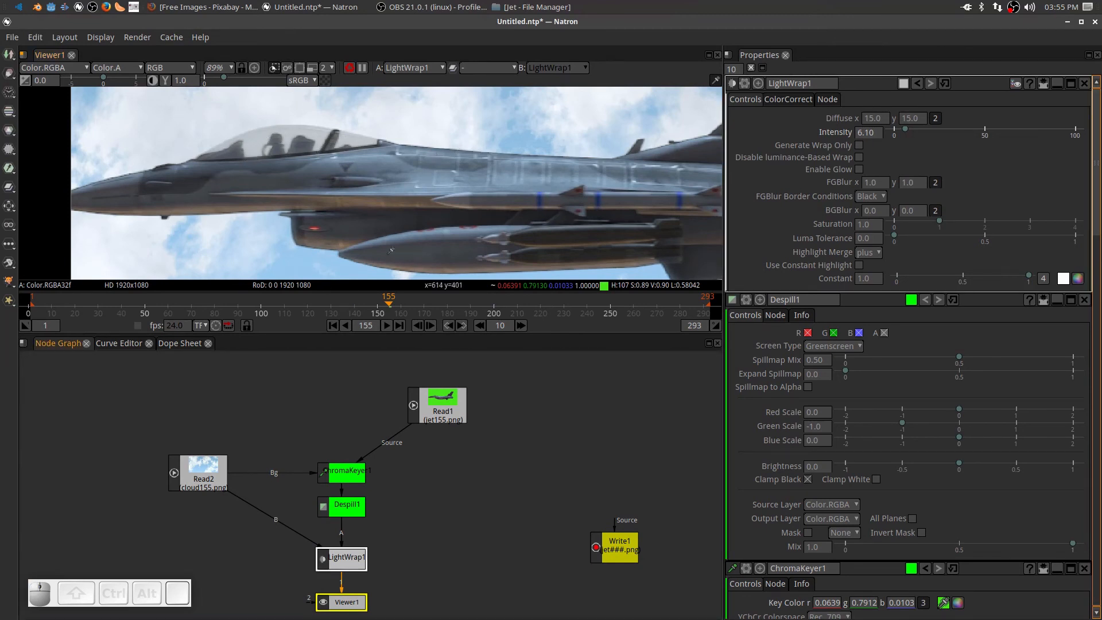
key("d")
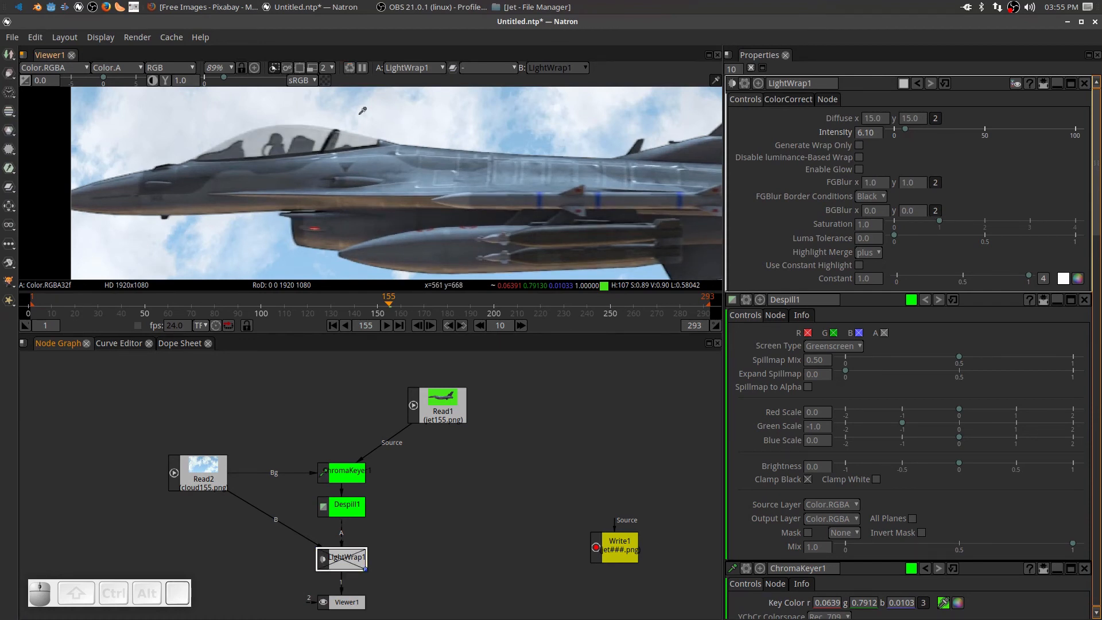
key("d")
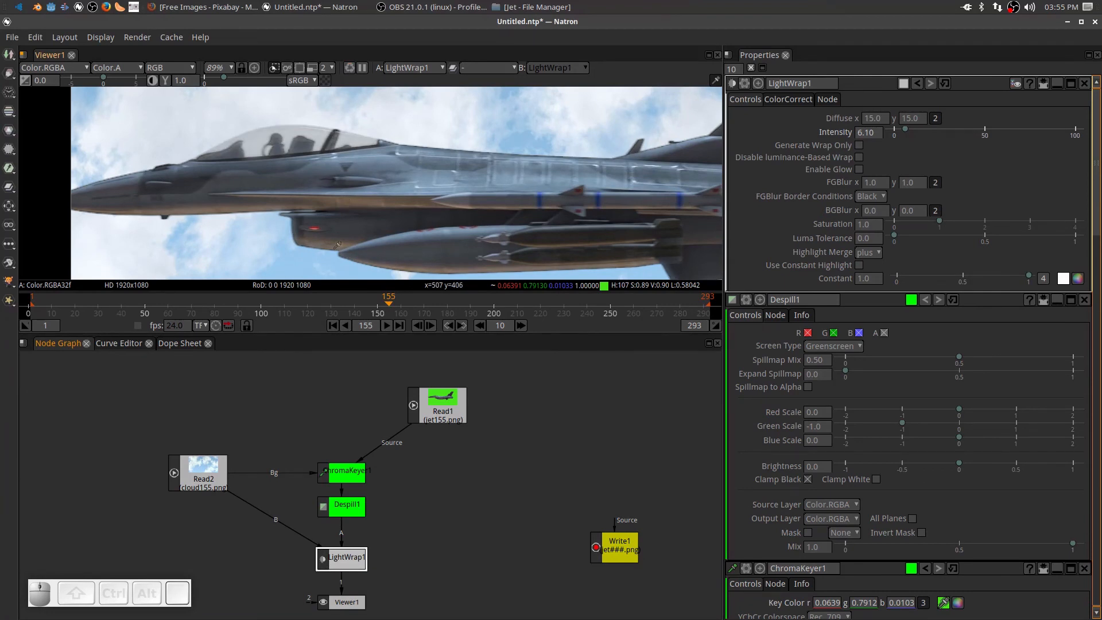
key("d")
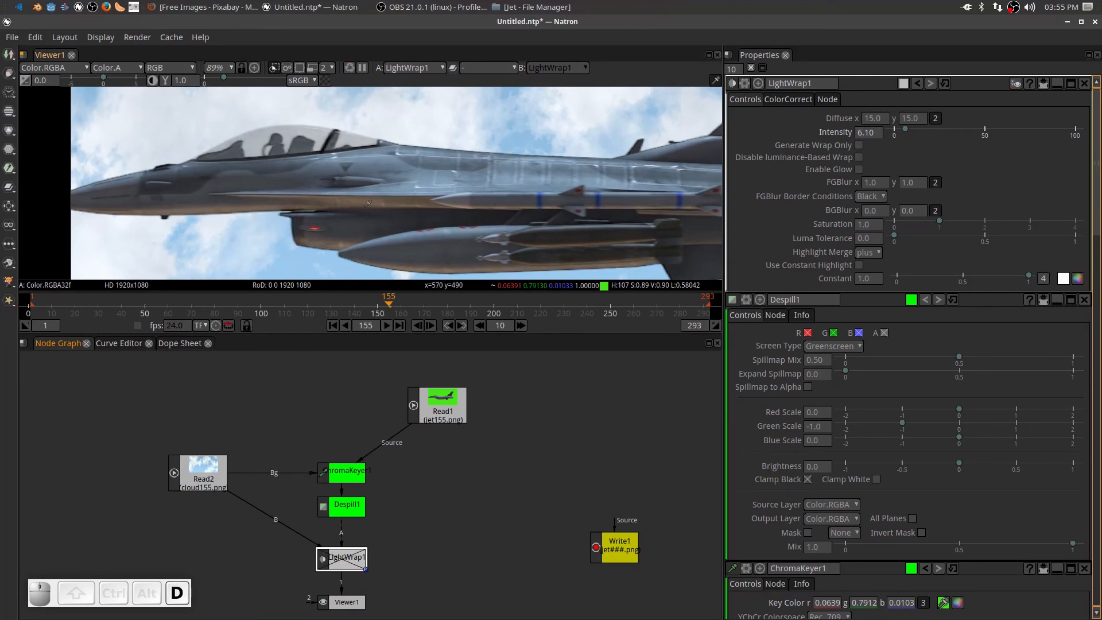
key("d")
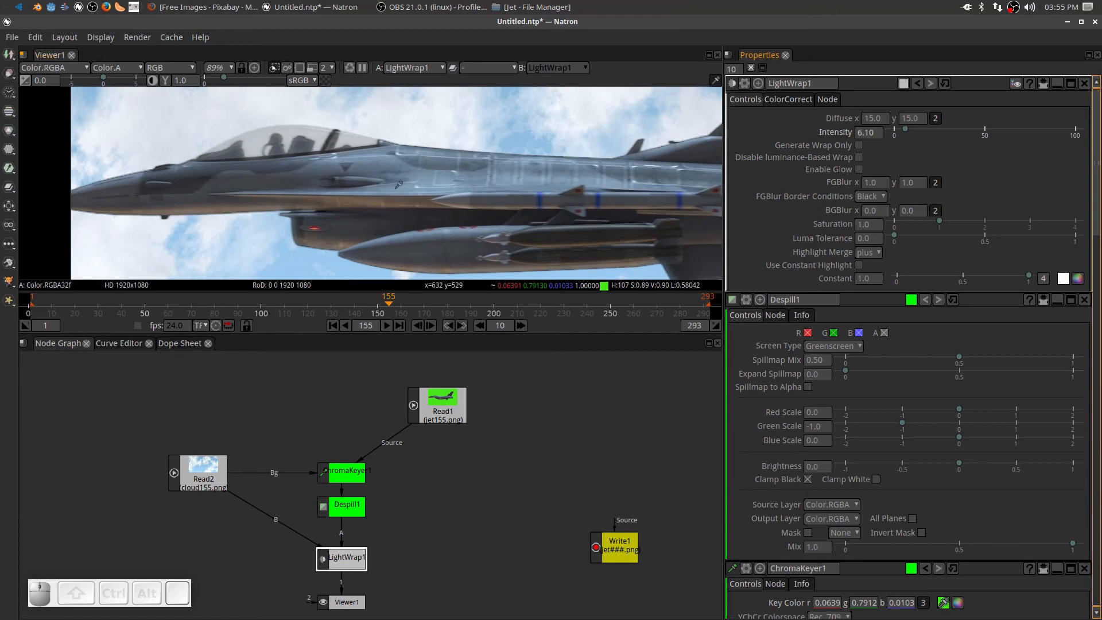
scroll(403, 173, "down", 5)
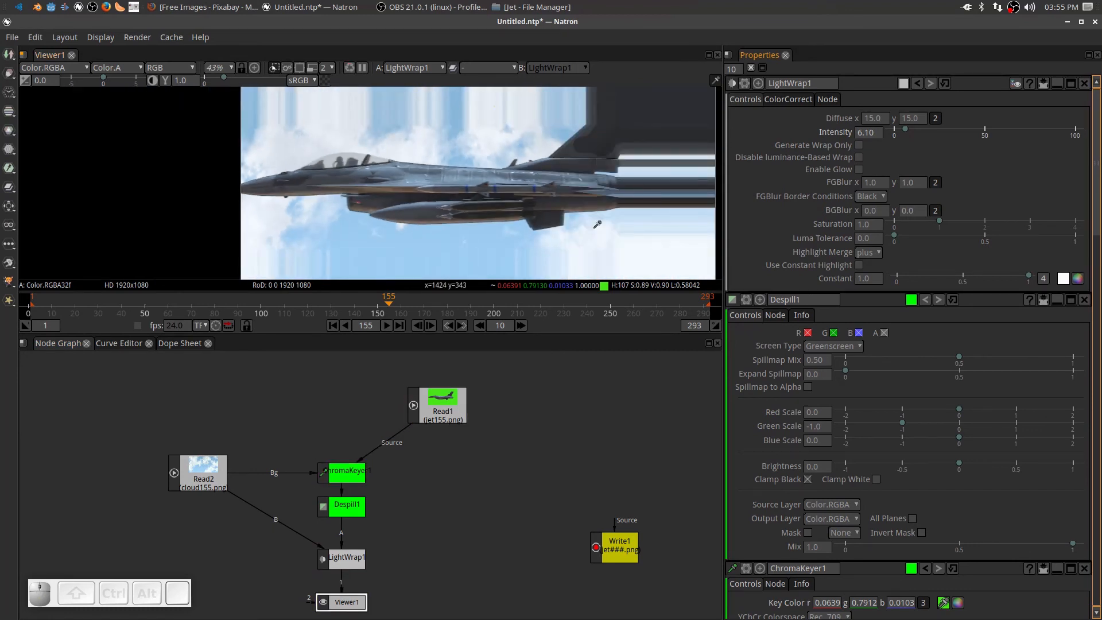
scroll(597, 224, "down", 2)
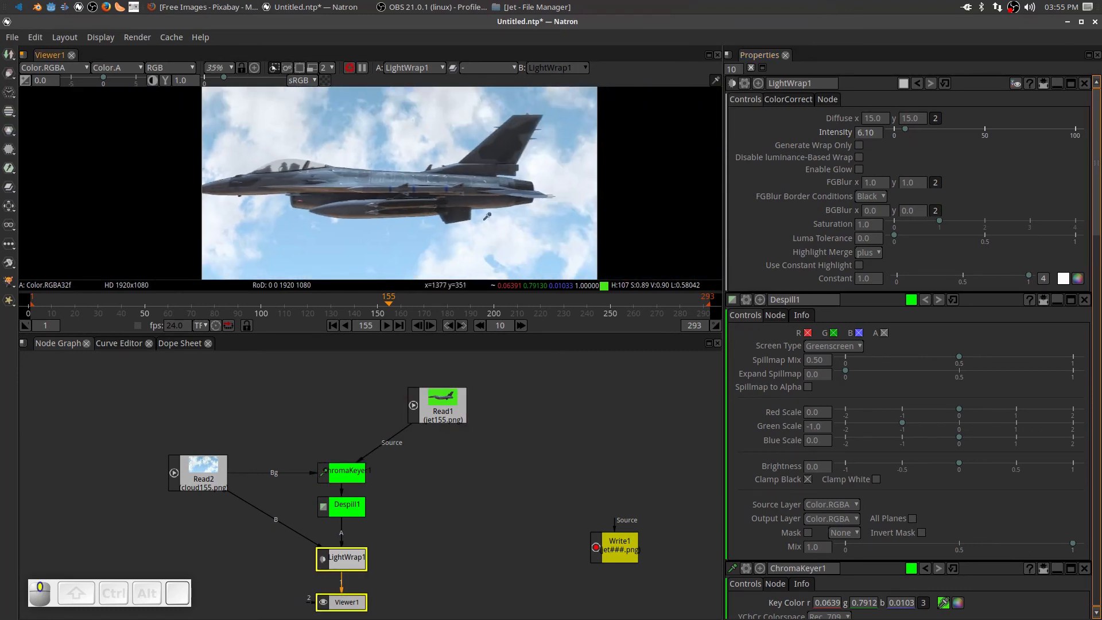
scroll(492, 205, "down", 1)
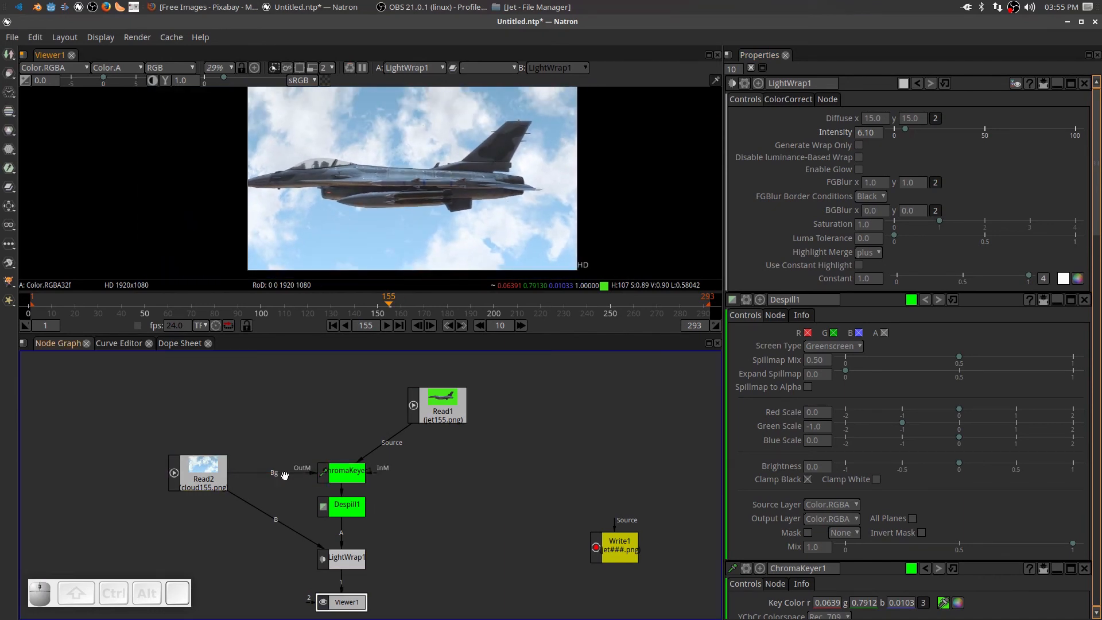
Disconnect the cloud footage from the ChromaKeyer's Bg input
left_click_drag(427, 545, 460, 517)
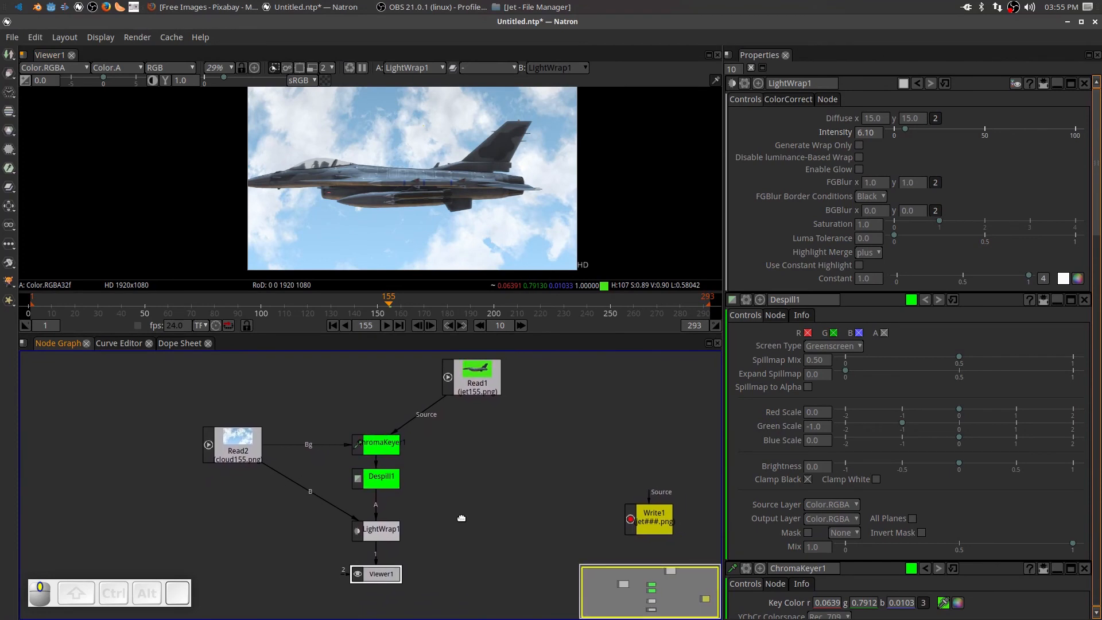
left_click(320, 444)
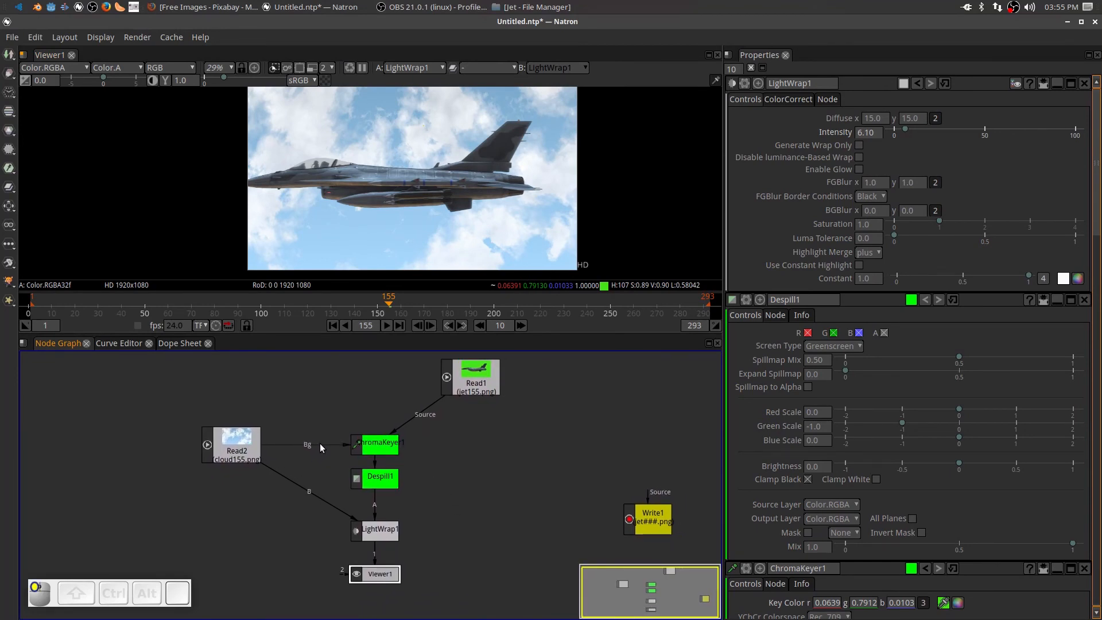
left_click_drag(344, 418, 345, 419)
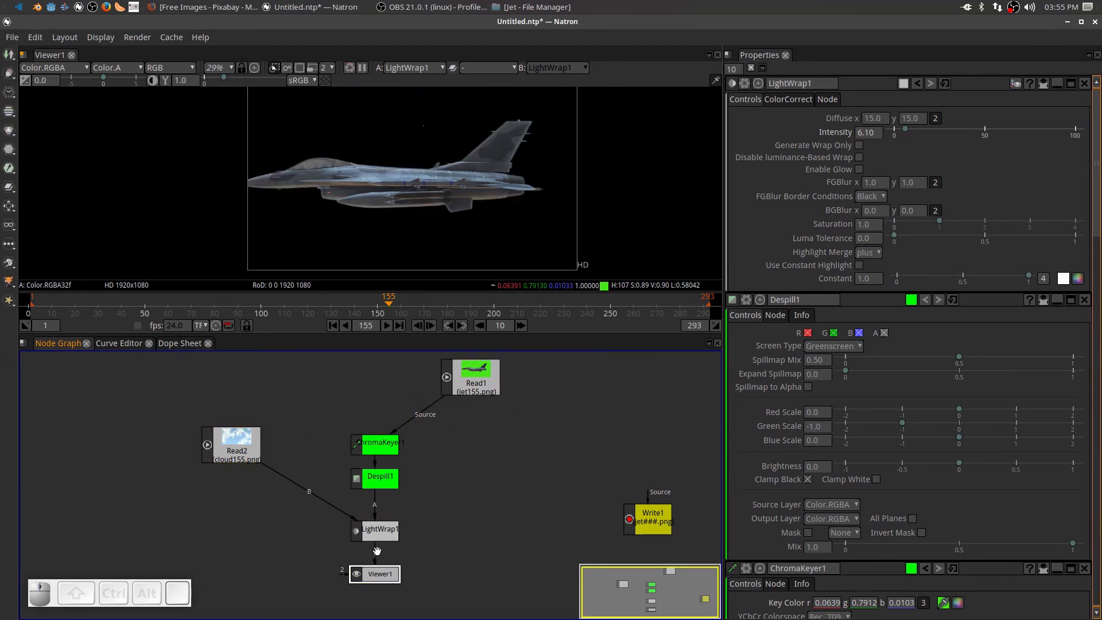
Align the jet footage, ChromaKeyer and Despill in a row, with LightWrap under Despill, the clouds beside LightWrap and the viewer further below
left_click_drag(385, 575, 384, 591)
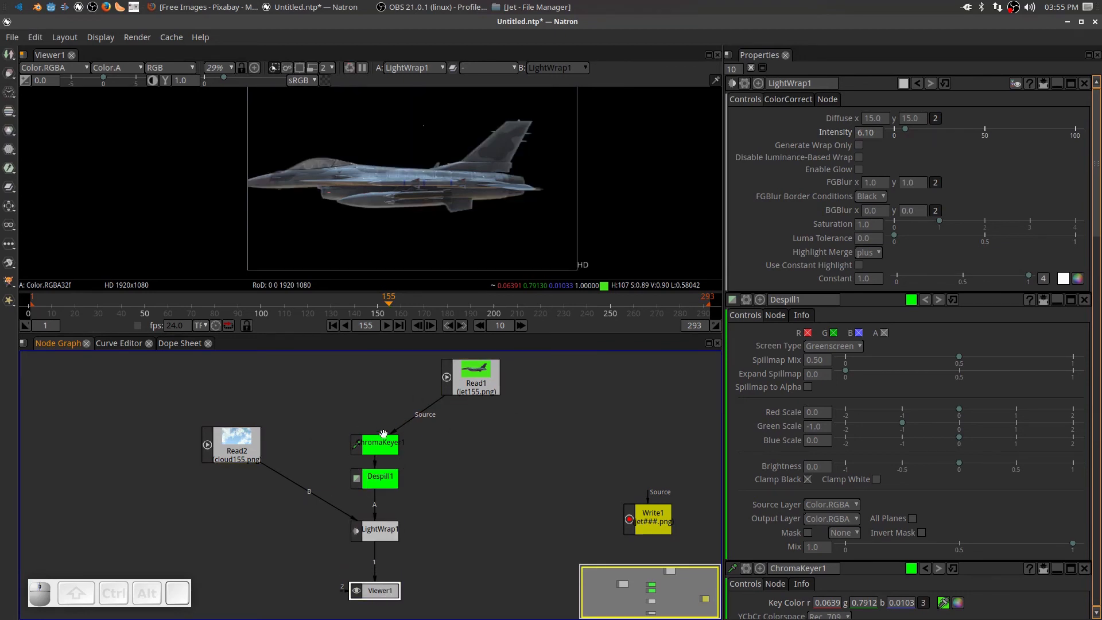
left_click(480, 382)
left_click_drag(480, 381, 229, 383)
left_click_drag(375, 441, 309, 375)
left_click_drag(391, 475, 386, 378)
left_click_drag(385, 526, 387, 430)
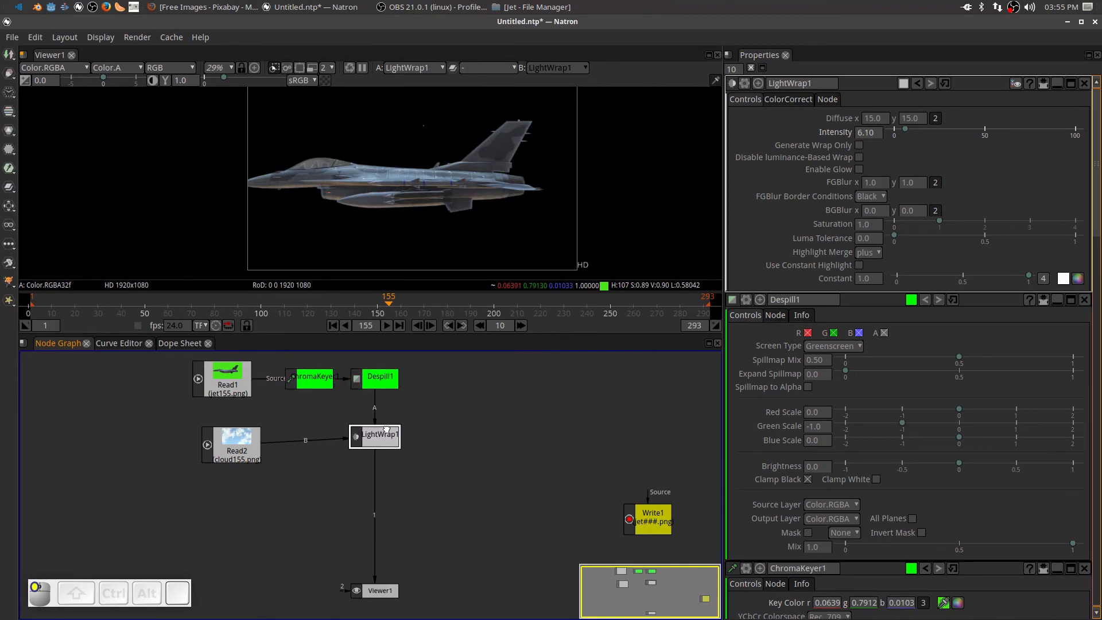
left_click_drag(233, 440, 282, 429)
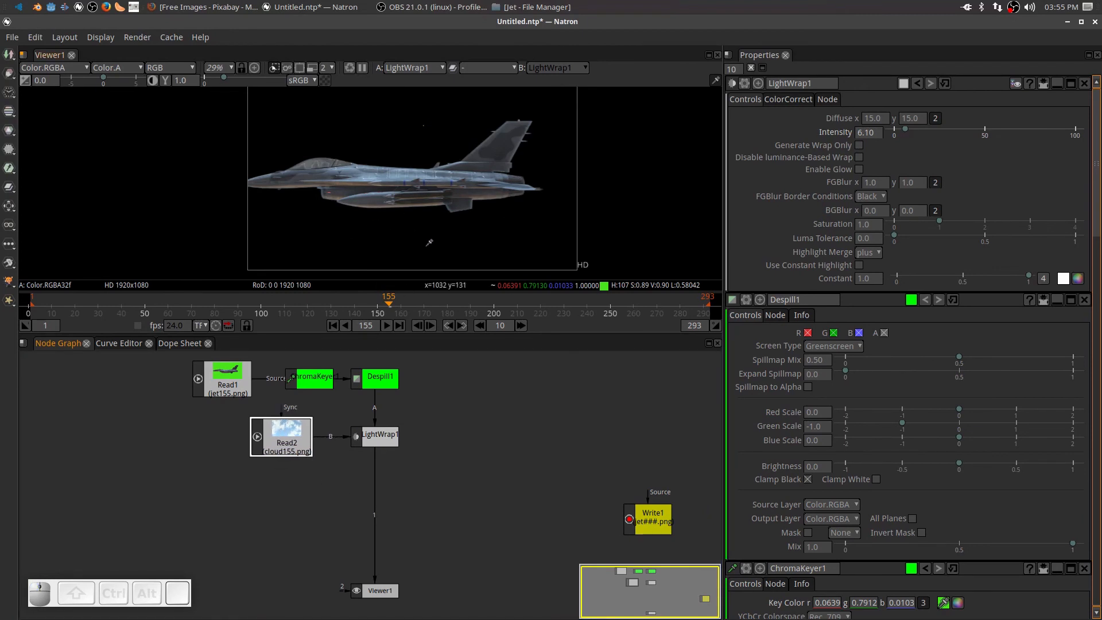
Insert a Merge node between LightWrap and the viewer and position it slightly lower
left_click(389, 438)
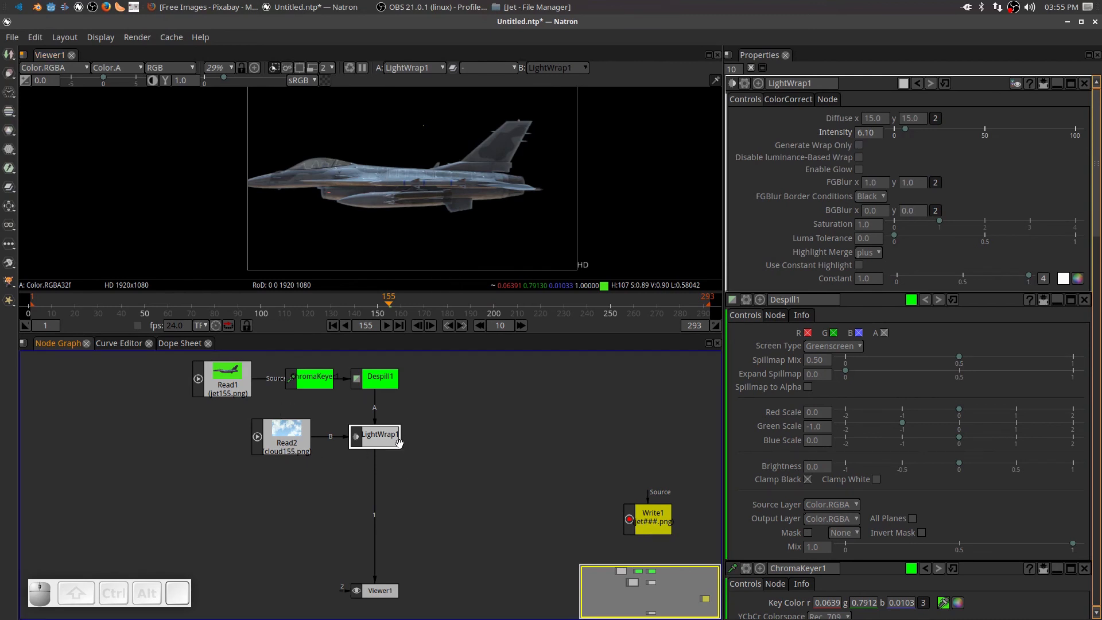
left_click(376, 438)
key("Tab")
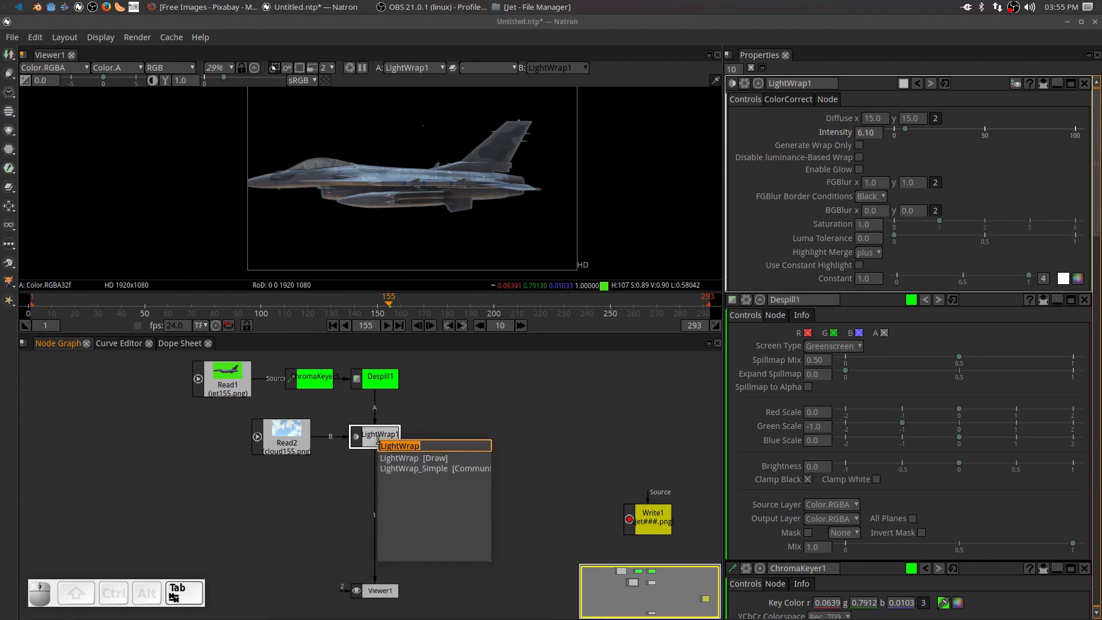
type("me")
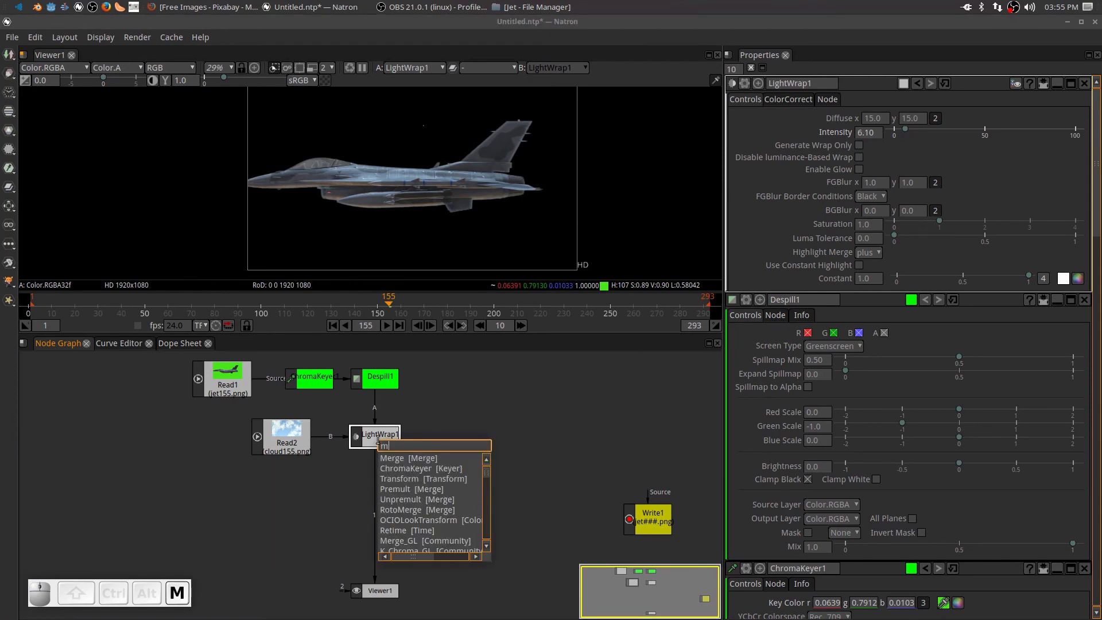
left_click(407, 458)
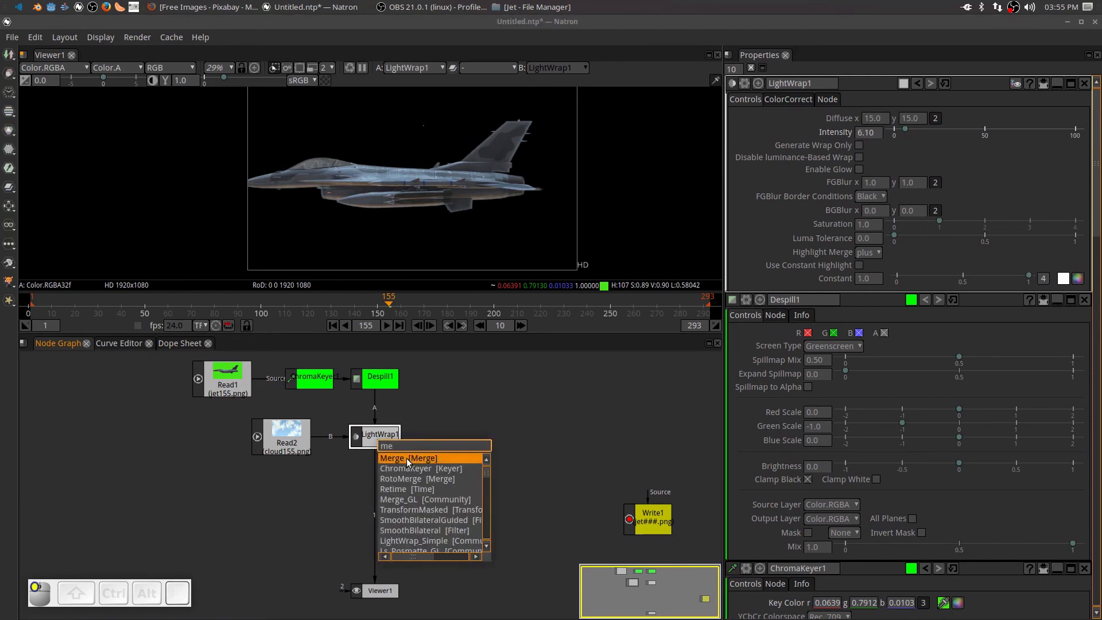
left_click_drag(373, 472, 377, 499)
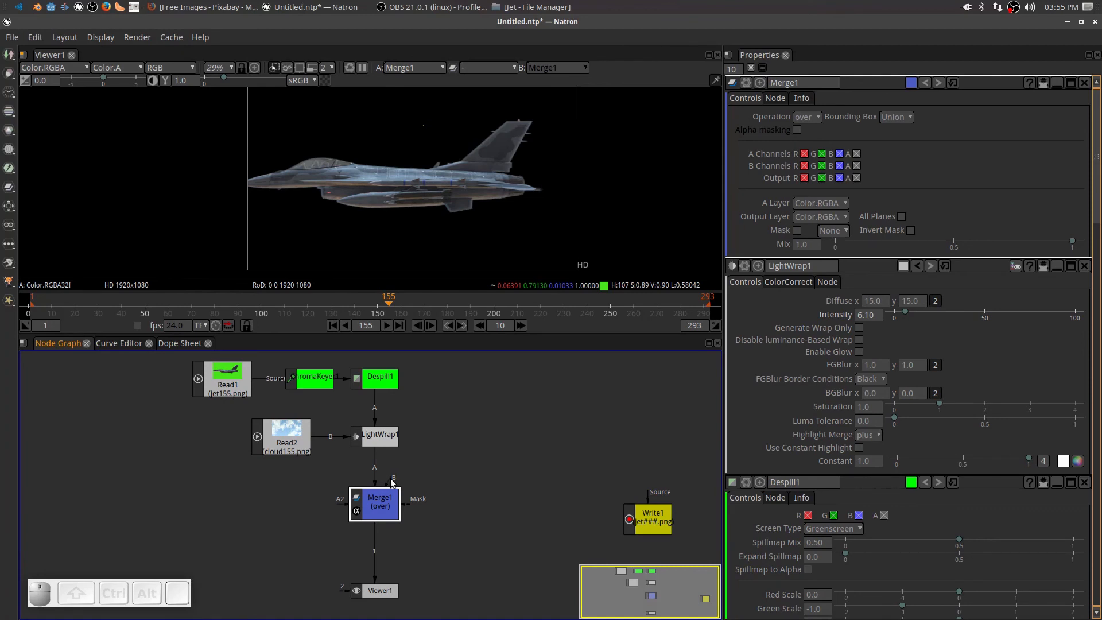
Connect the Merge node's B input to the cloud footage and route that link through a dot placed directly below the footage
left_click_drag(393, 481, 280, 443)
left_click(353, 494)
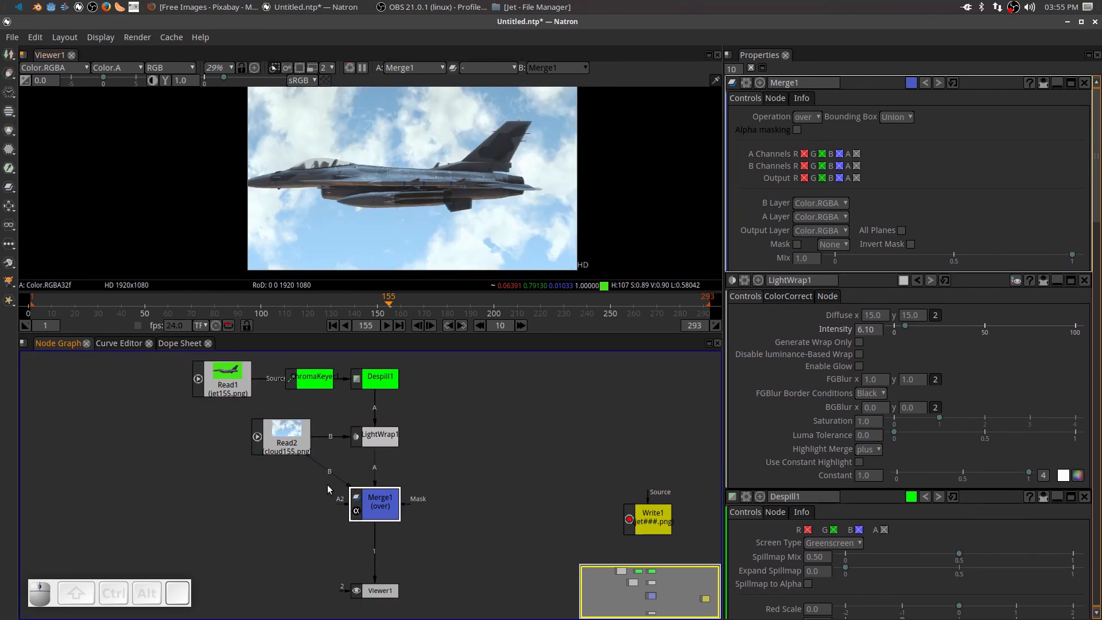
key("ctrl")
left_click(330, 472, "ctrl")
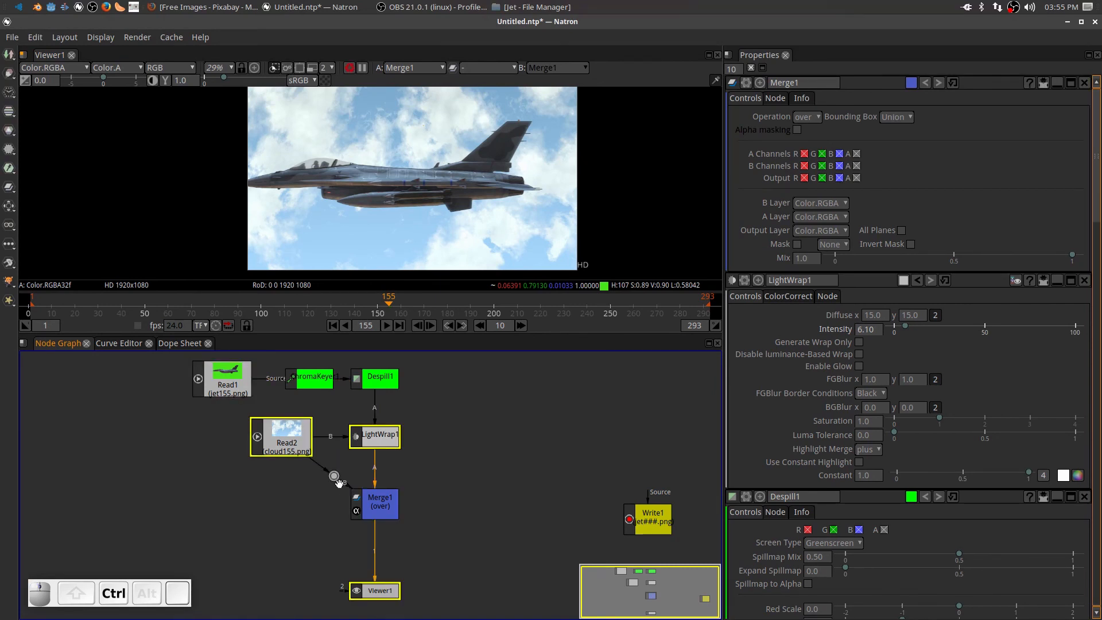
left_click_drag(336, 481, 281, 504)
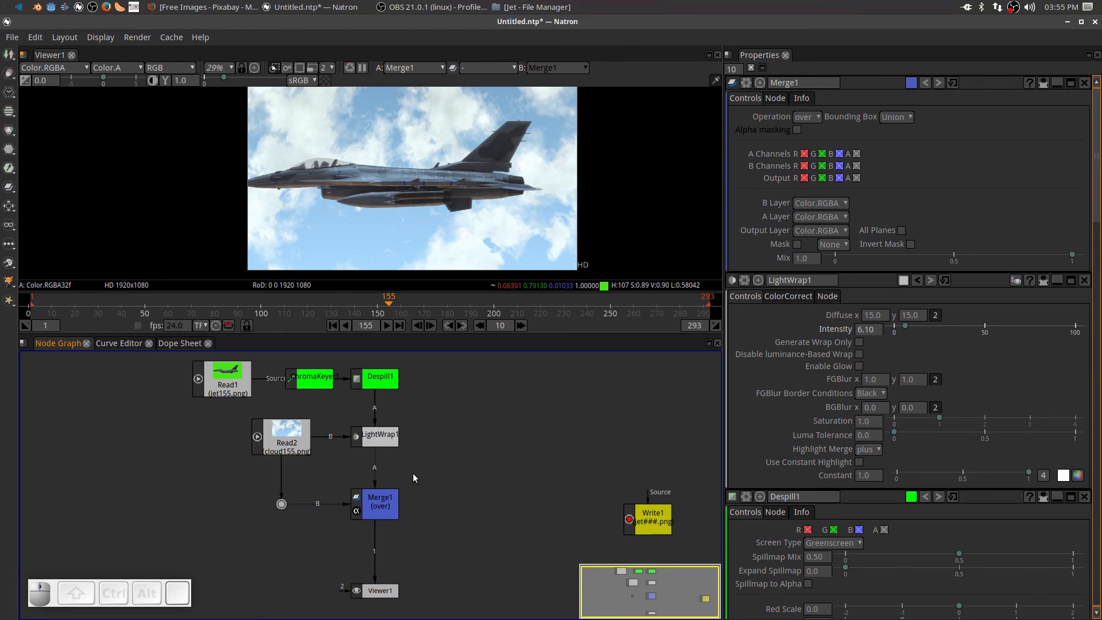
Move the viewer up under the Merge node and place the Write node beside it, connected to Merge's output
left_click_drag(460, 474, 476, 481)
left_click(388, 597)
left_click_drag(388, 597, 393, 559)
left_click_drag(676, 525, 481, 552)
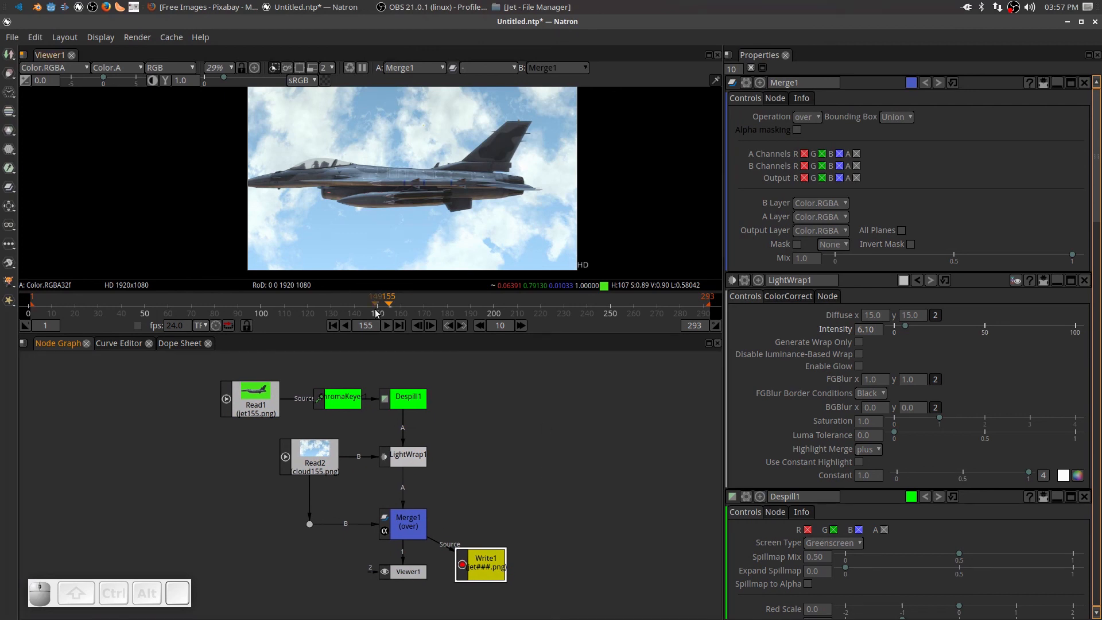
Check the composite at frame 59, near the start of the sequence and at frame 265
left_click(166, 305)
left_click(53, 305)
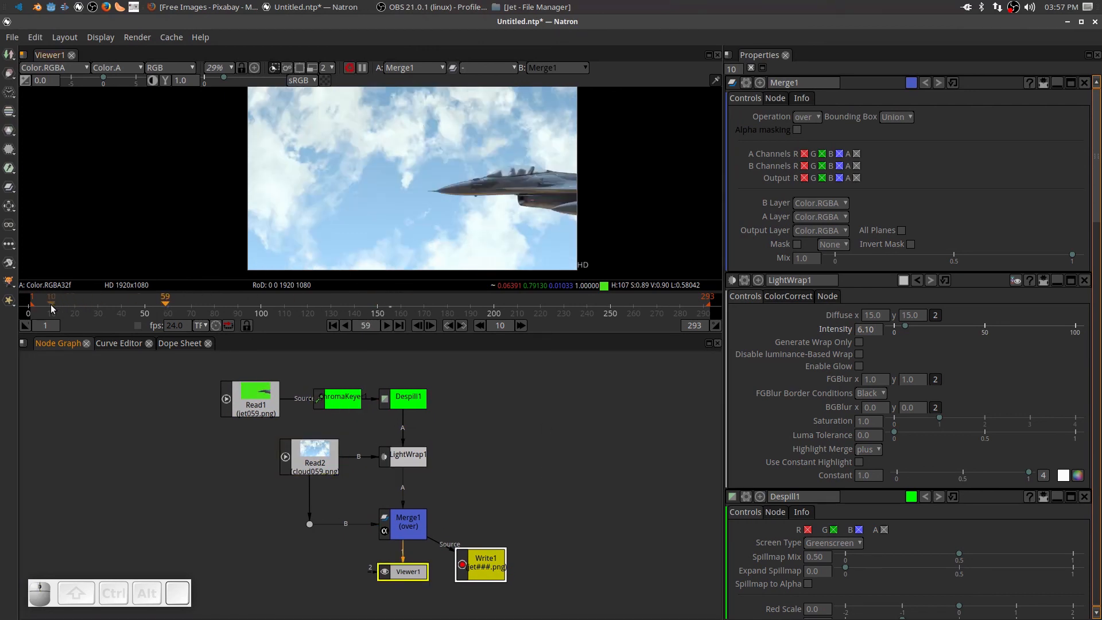
left_click(646, 304)
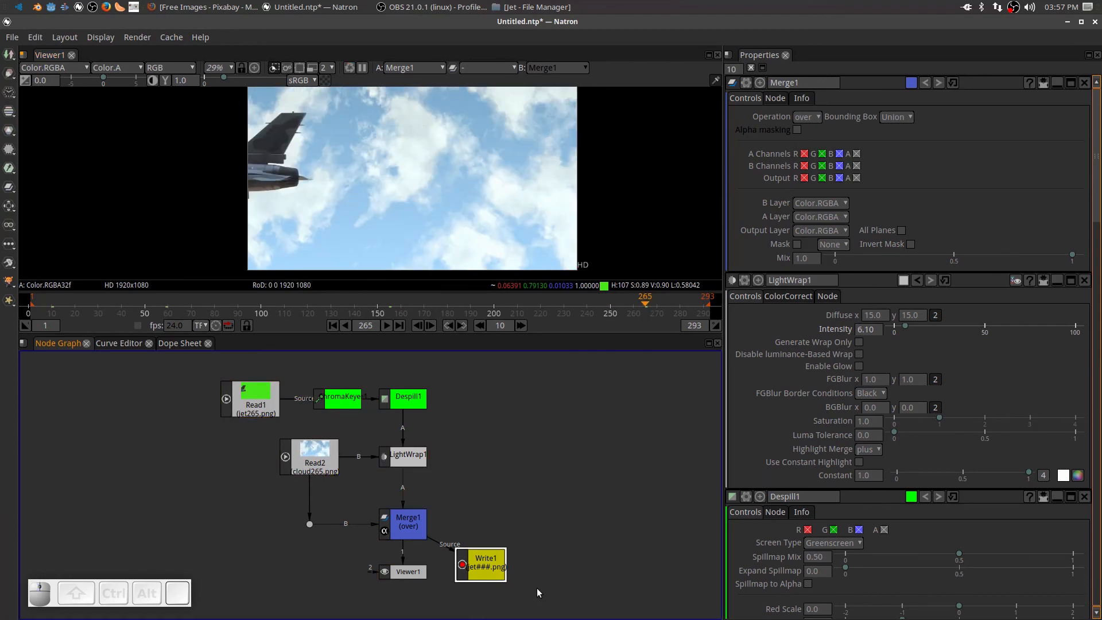
Set the Write node's output to a single file named TheJet.mp4 in the 02 - ChromaKeying folder
double_click(495, 565)
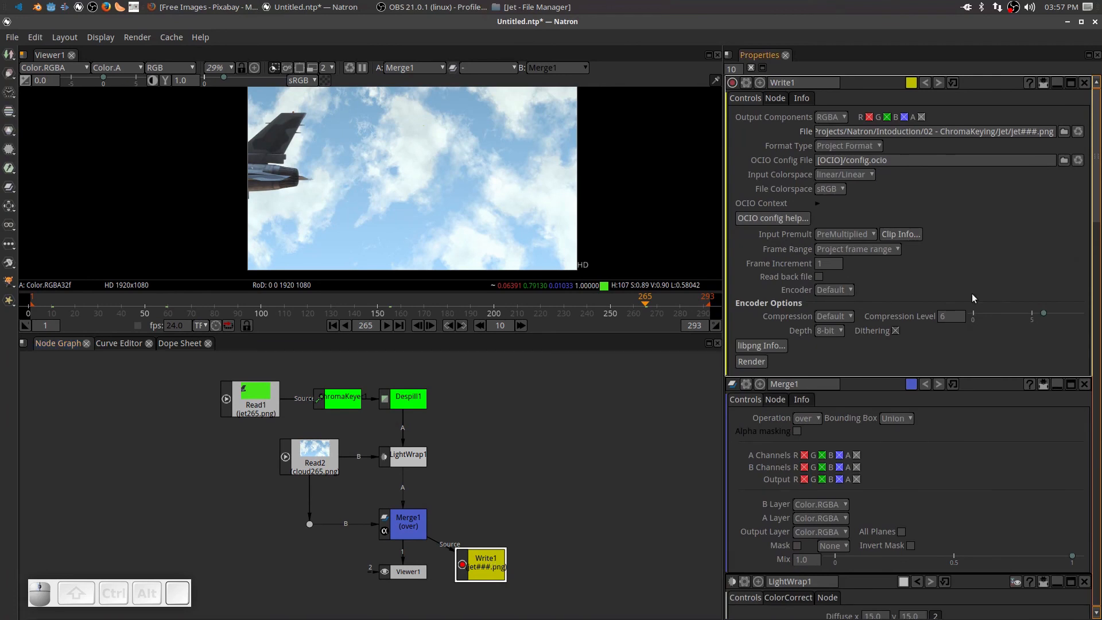
left_click(1065, 132)
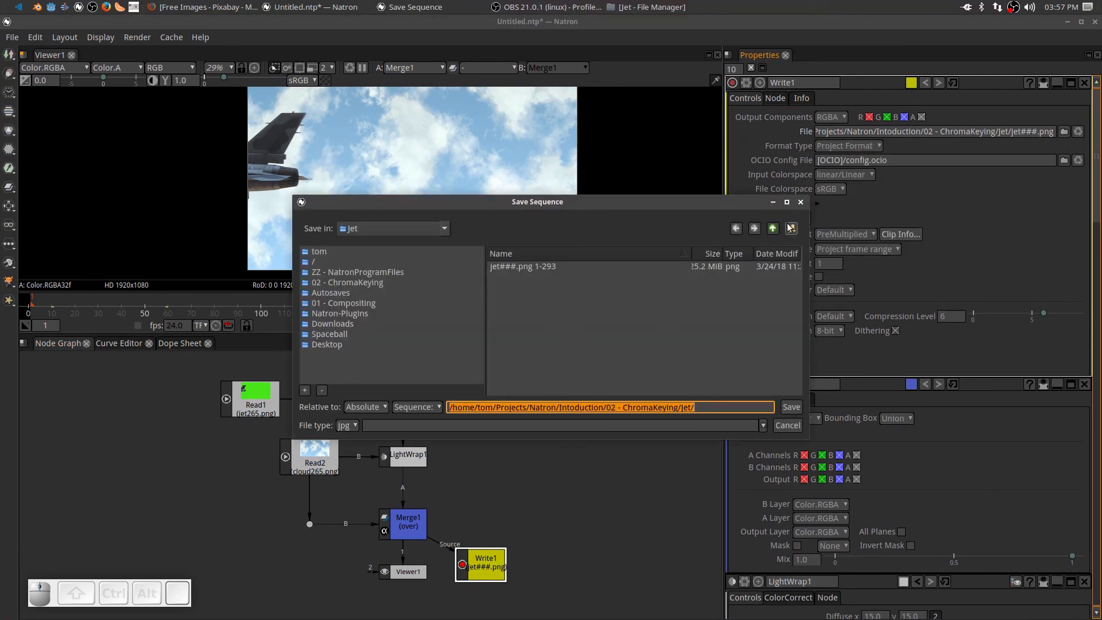
left_click(774, 232)
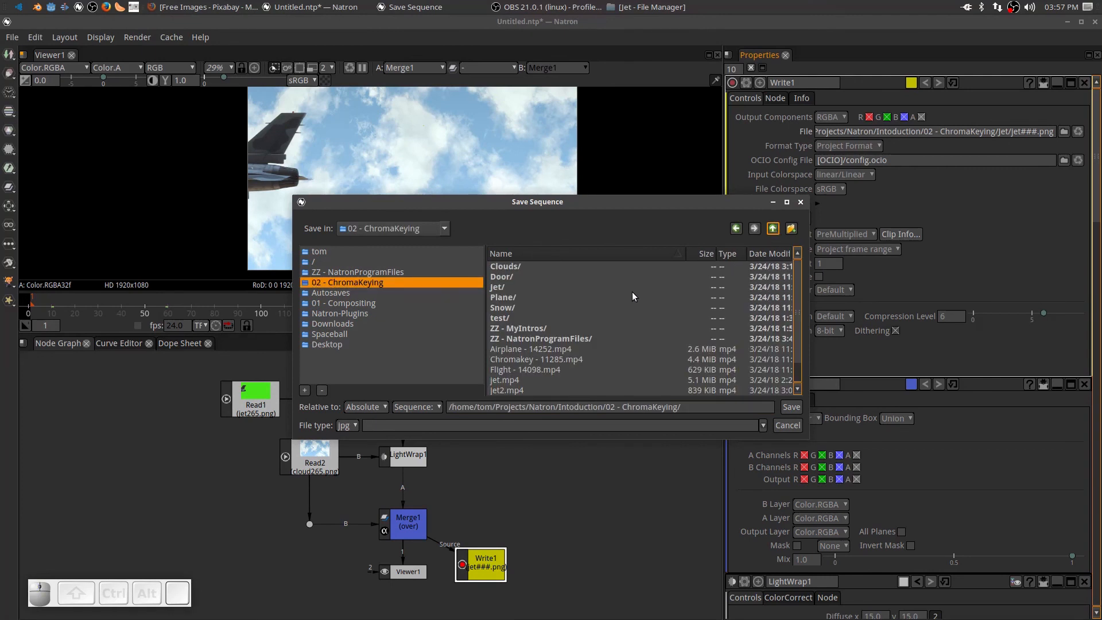
left_click(701, 409)
type("T")
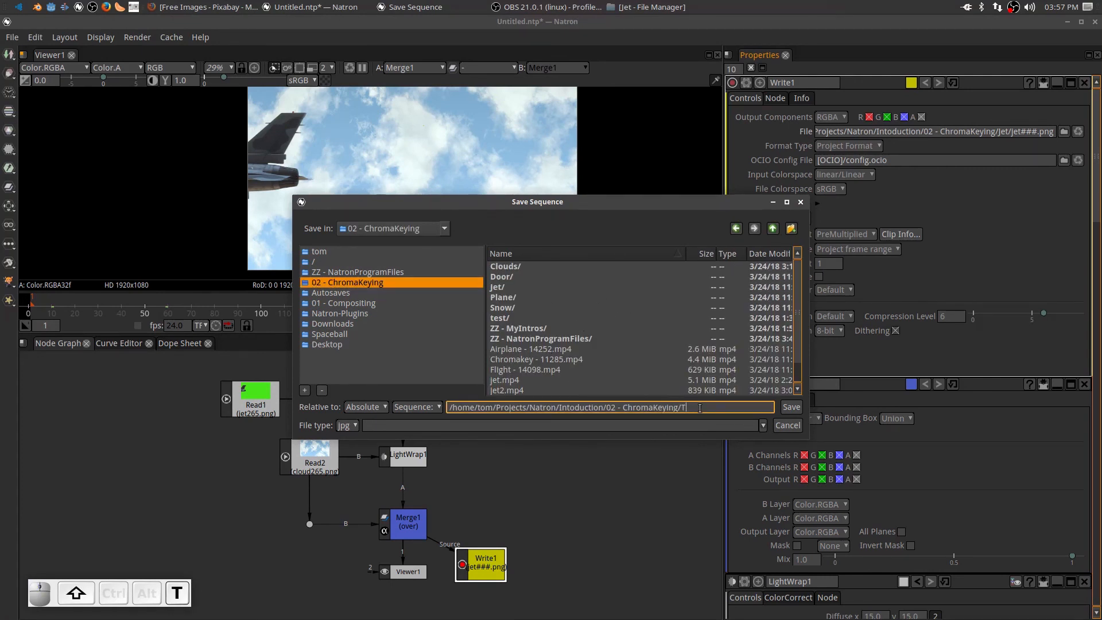
type("heJet.mp4")
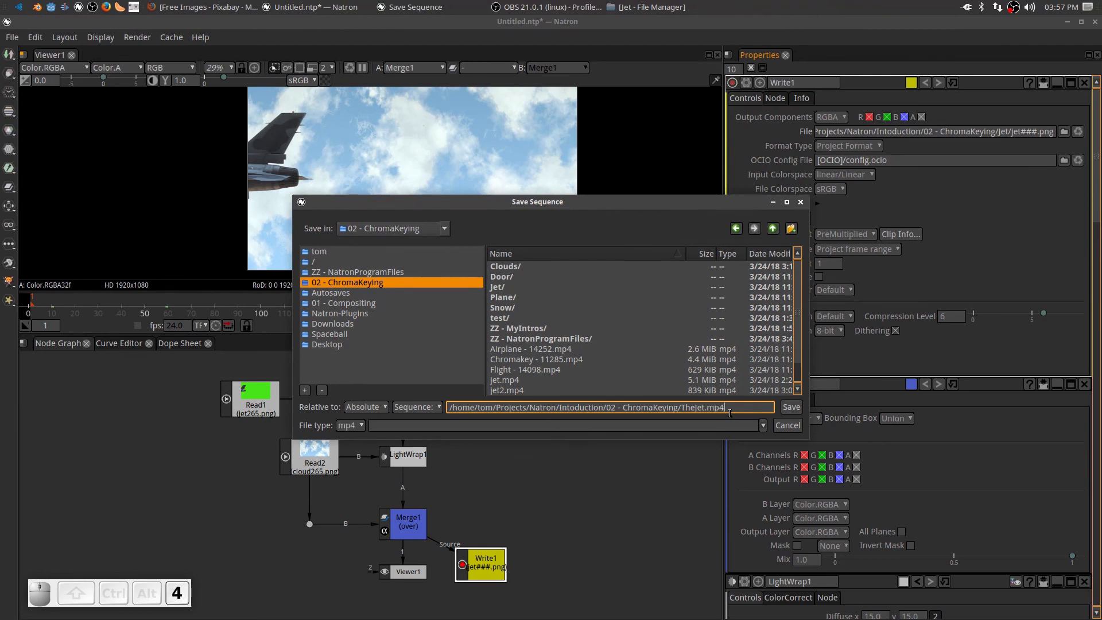
left_click(427, 407)
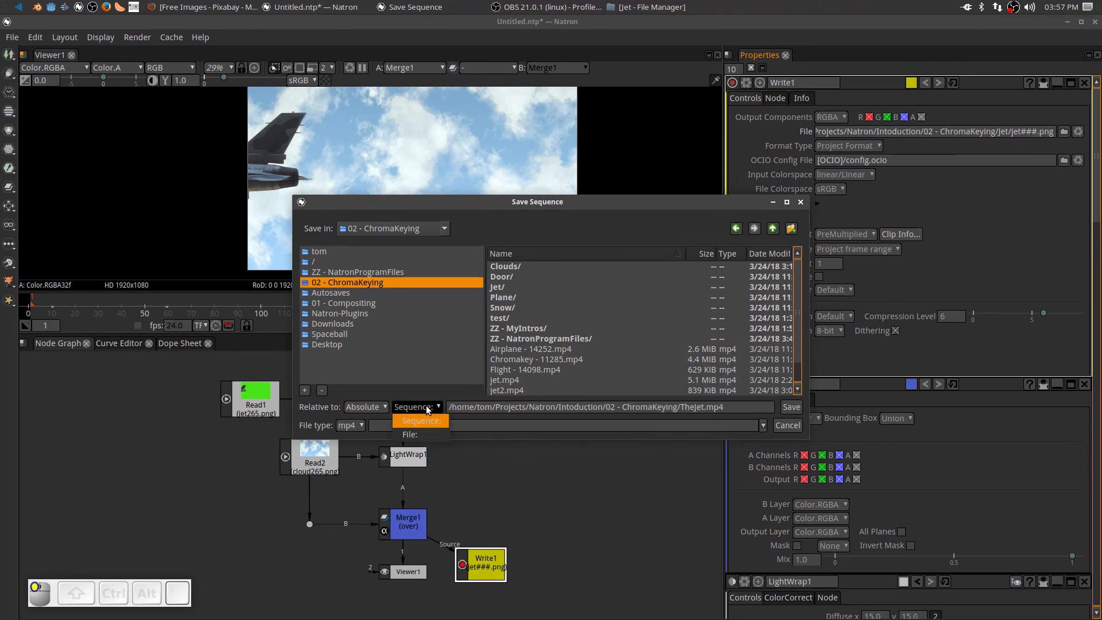
left_click(431, 429)
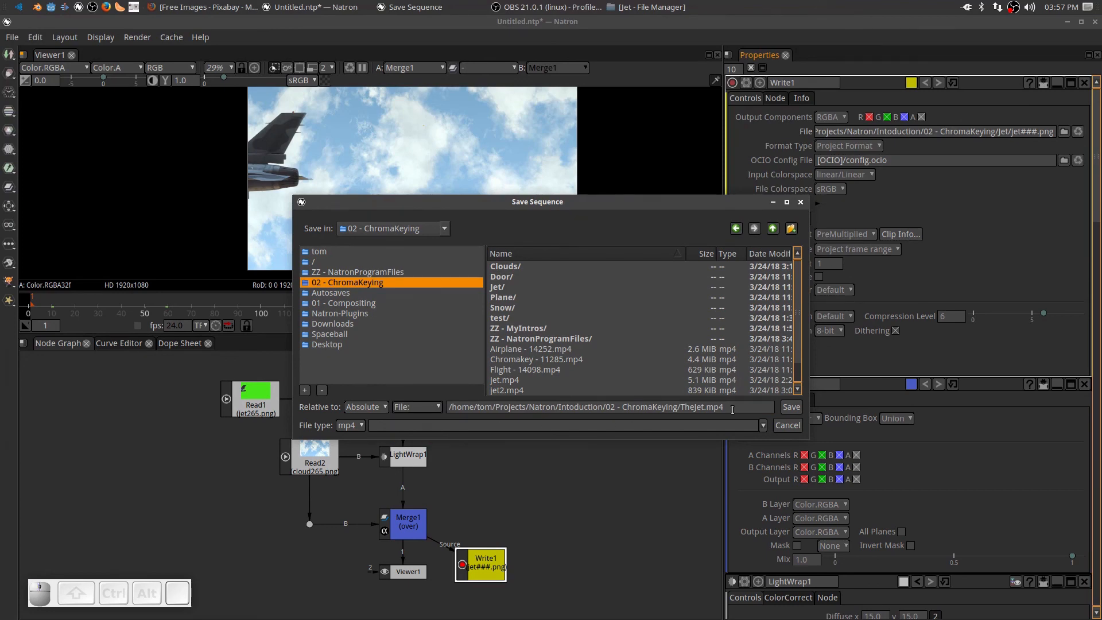
left_click(791, 407)
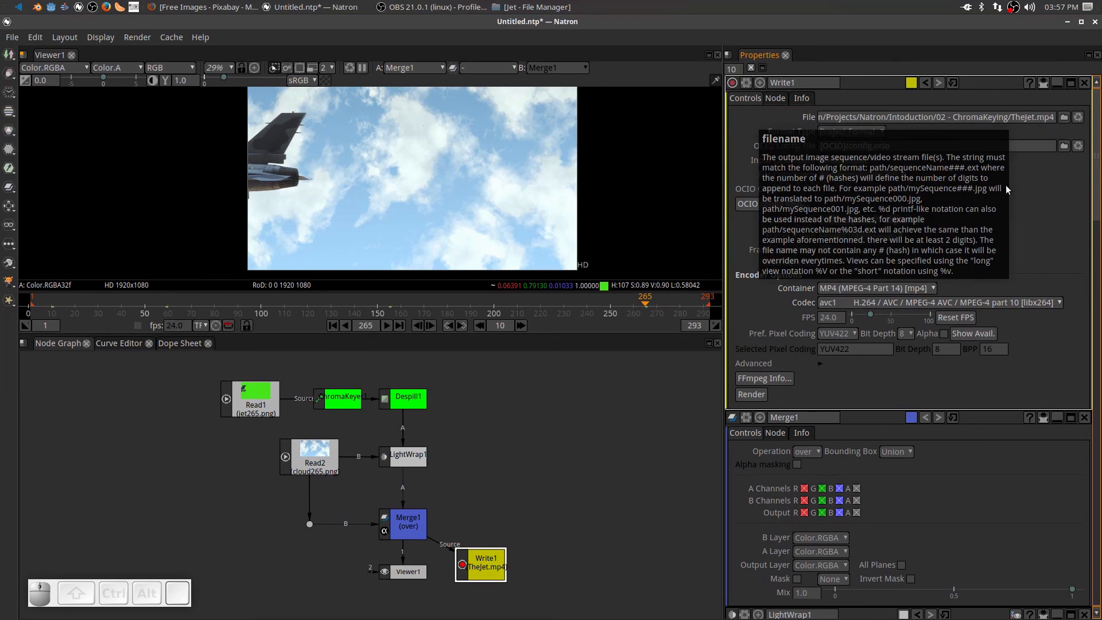
Set the Write node's advanced encoder output quality to High Quality
left_click(821, 364)
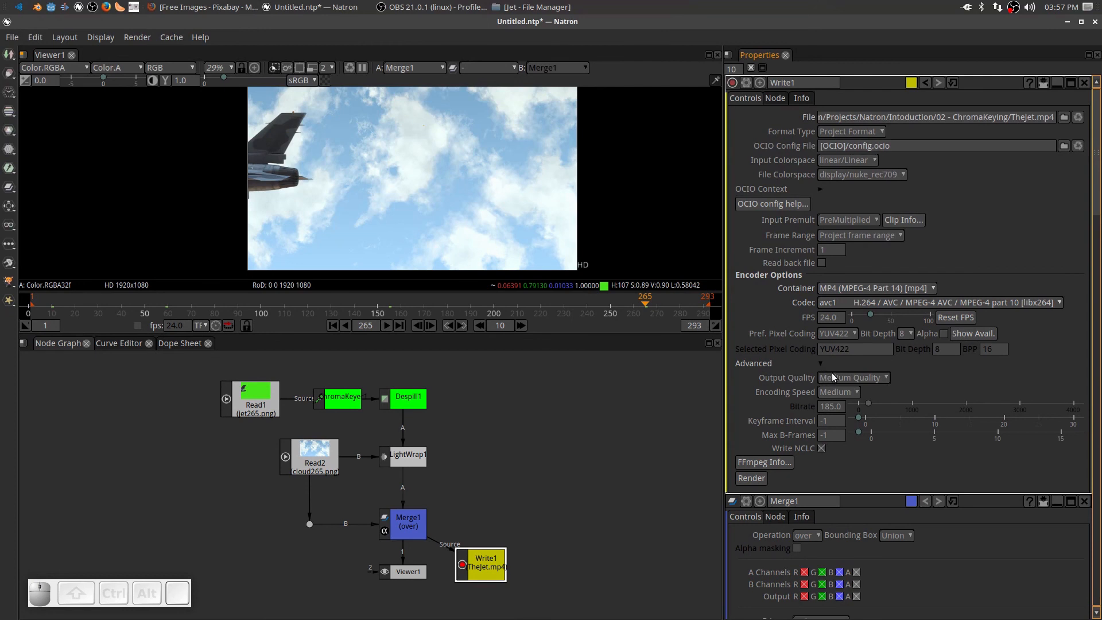
left_click(844, 376)
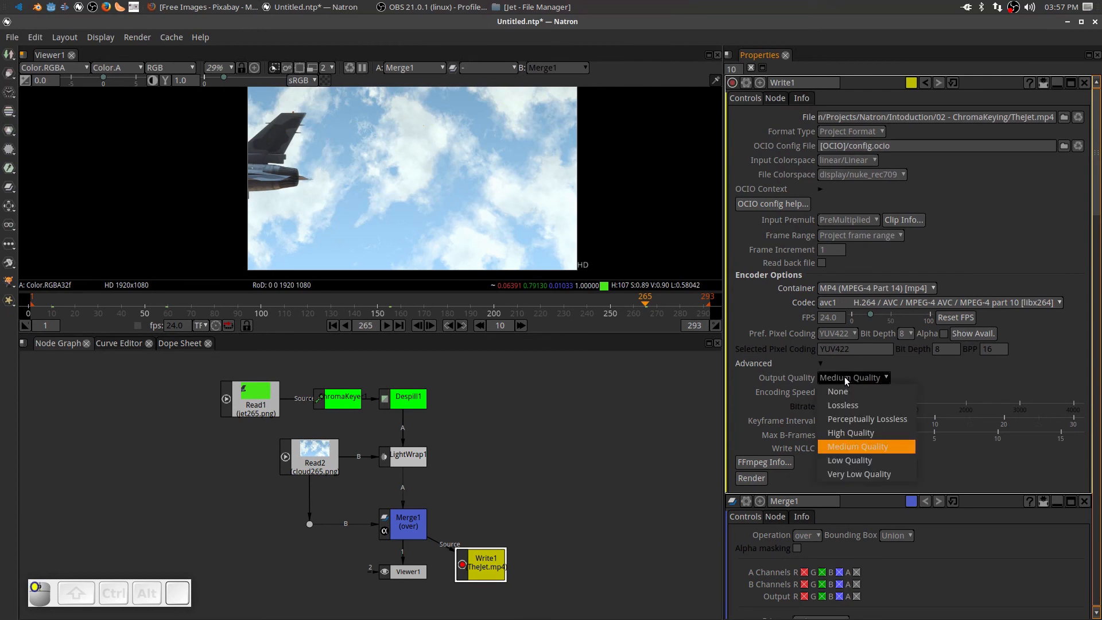
left_click(857, 431)
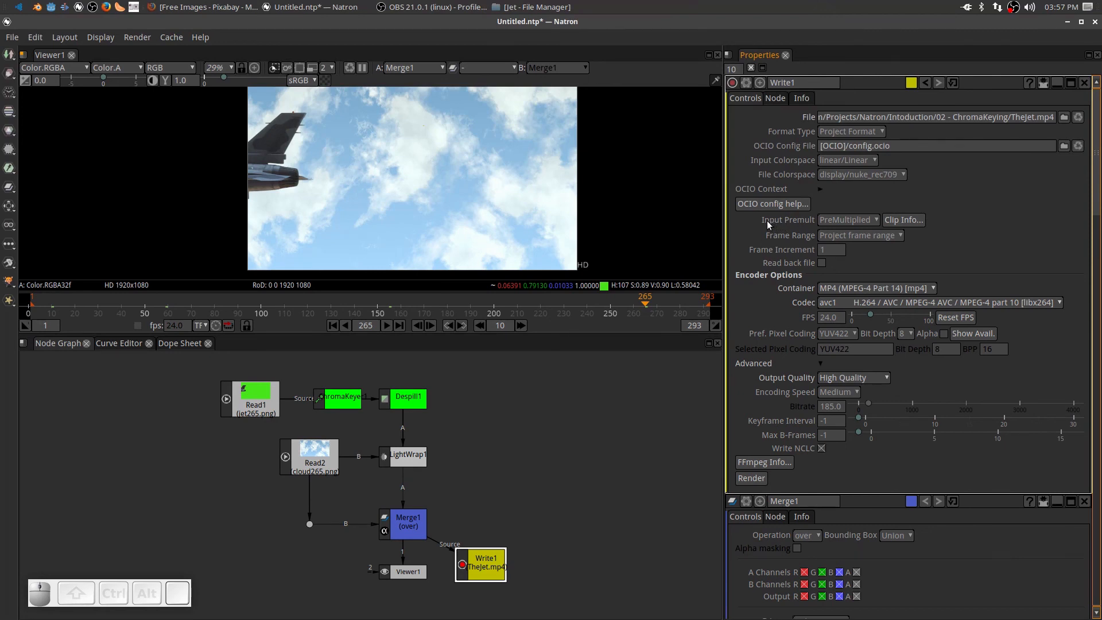
Set the Write node's input premult to Opaque and render the composite to the video file
left_click(876, 220)
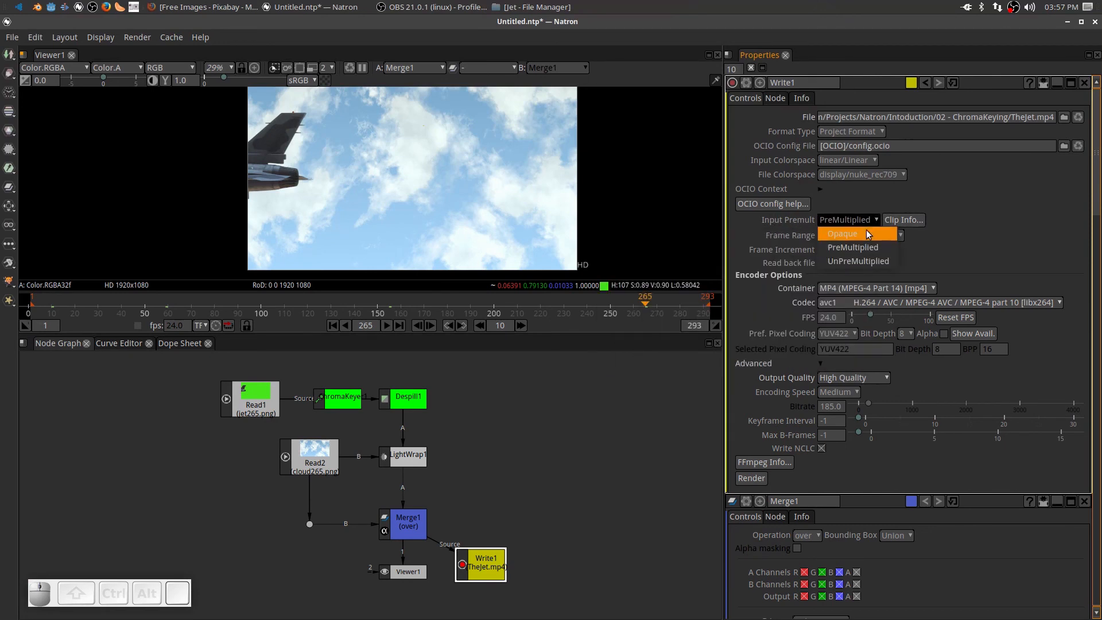
left_click(866, 231)
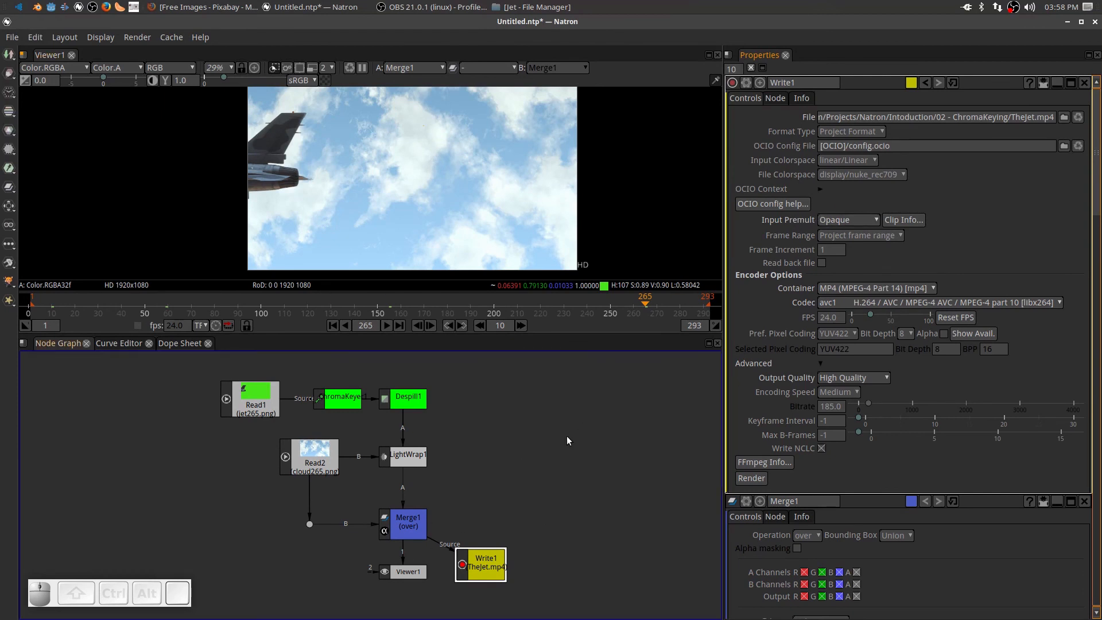
left_click(760, 478)
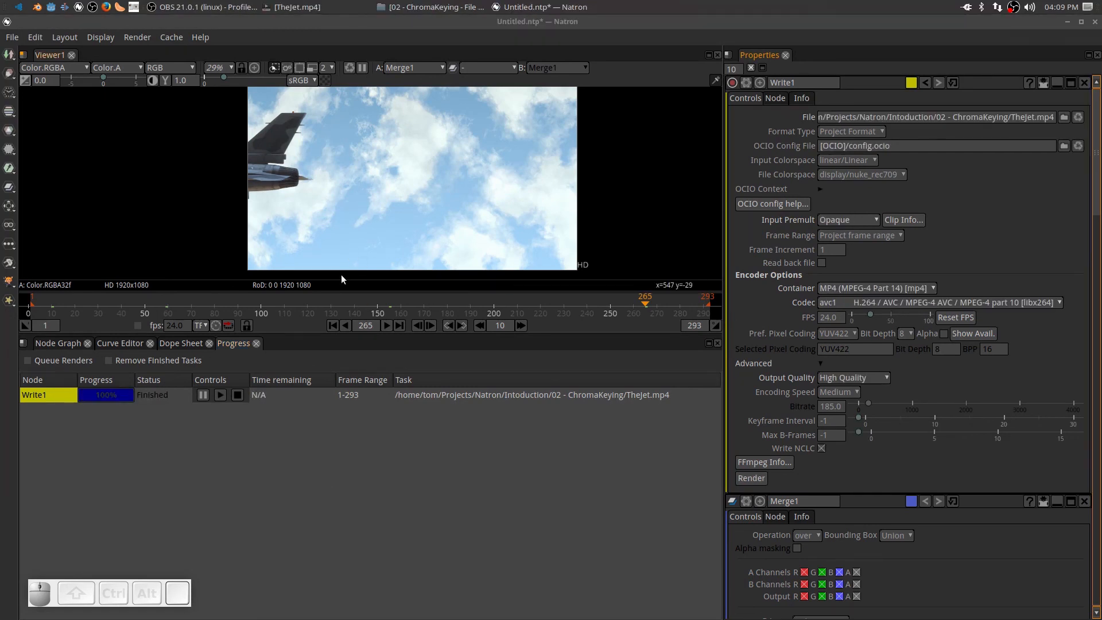
Switch to the media player to watch the rendered TheJet.mp4, and bring the node graph back into view in Natron
left_click(339, 8)
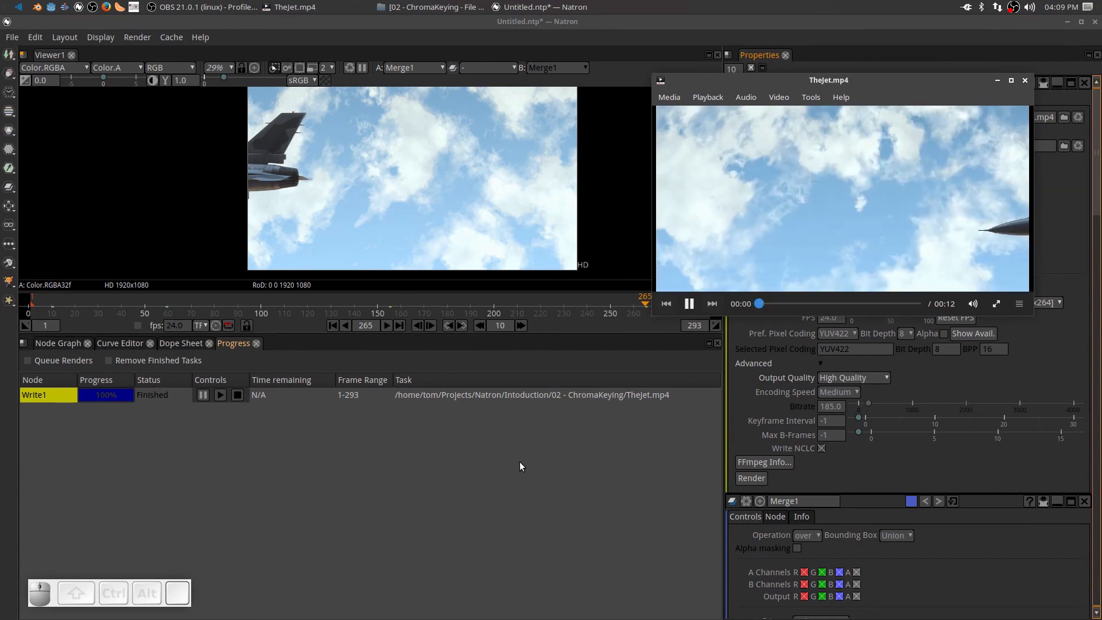
left_click(74, 344)
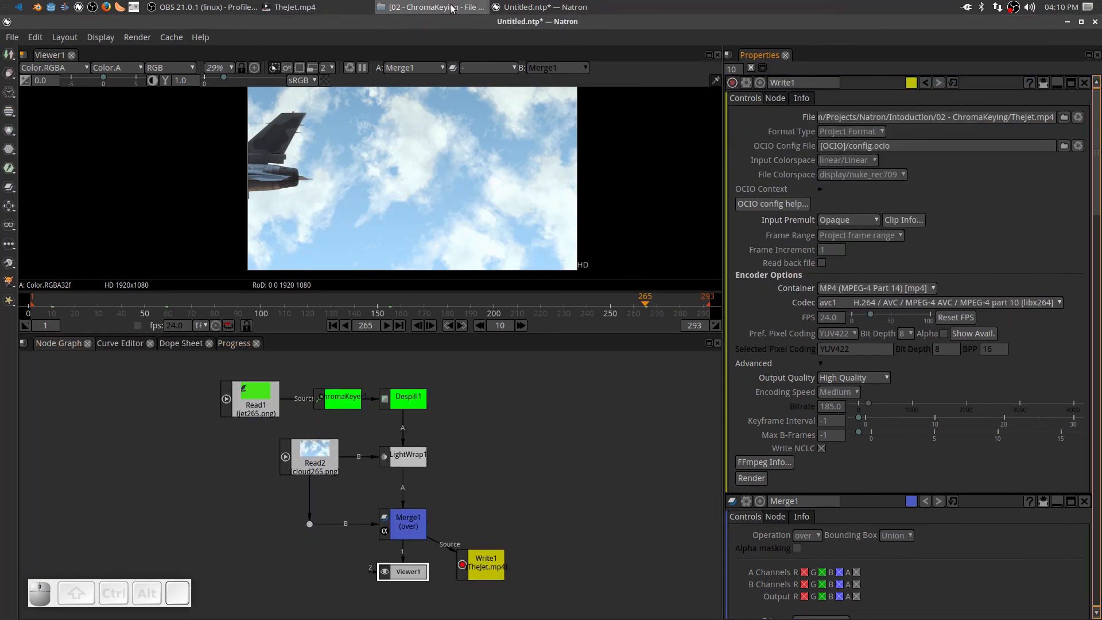
left_click(294, 7)
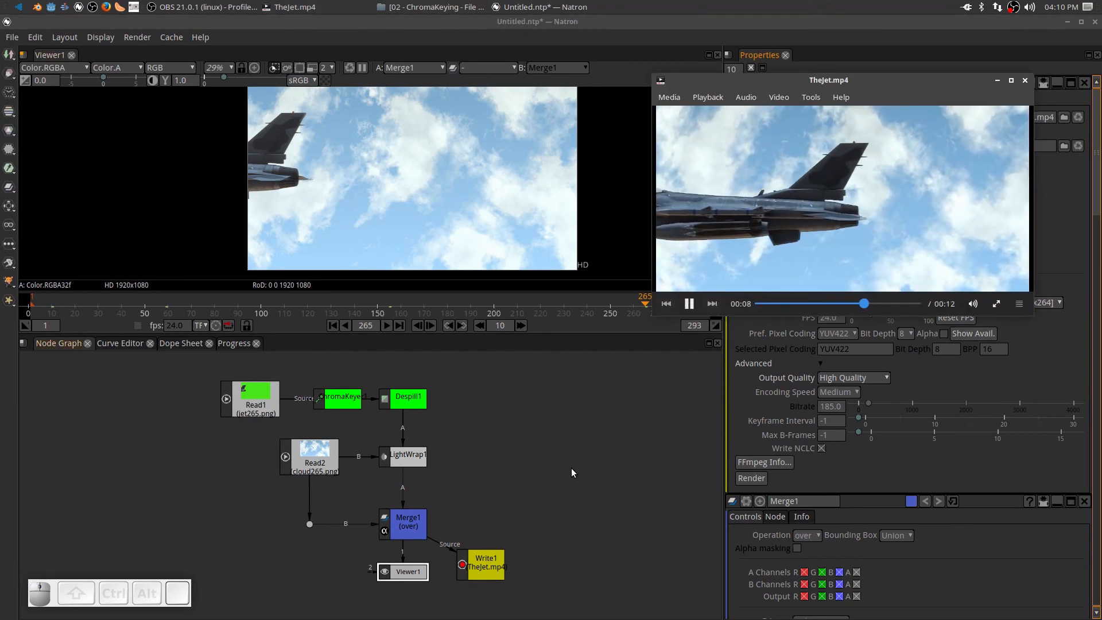